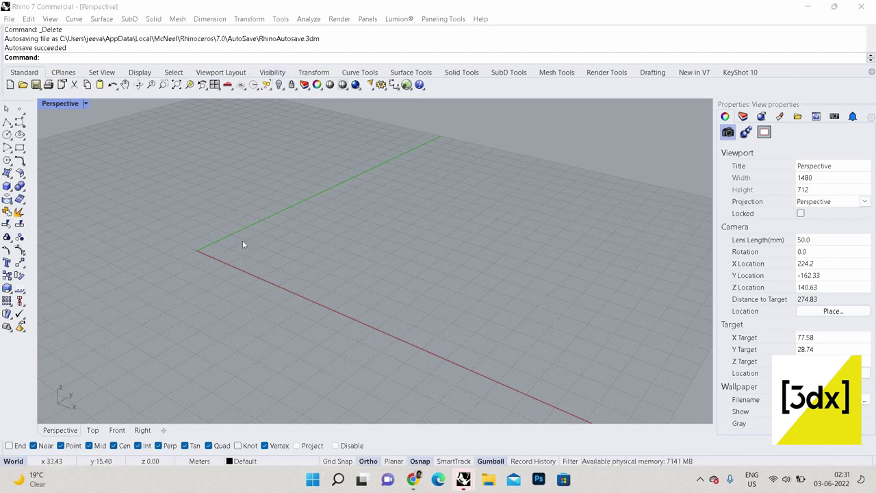
- Look through the Top, Front and Right viewports and return to the Perspective viewport
scroll(241, 247, "down", 2)
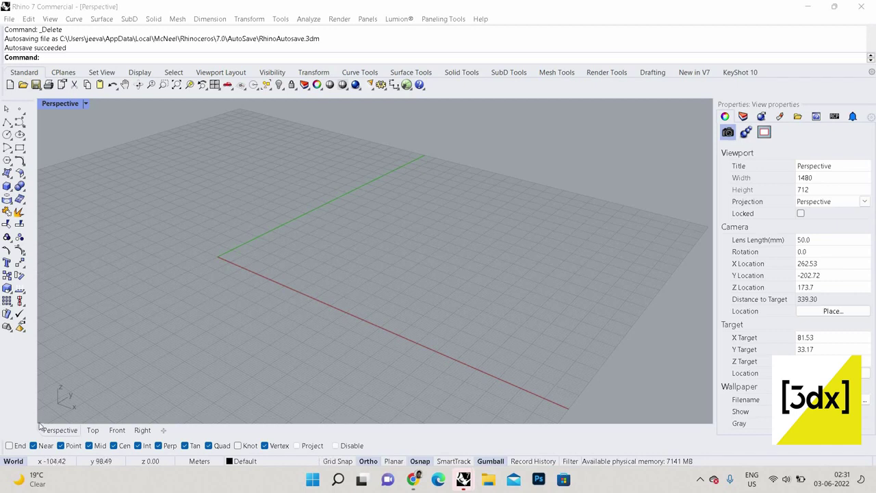
left_click(89, 431)
left_click(118, 431)
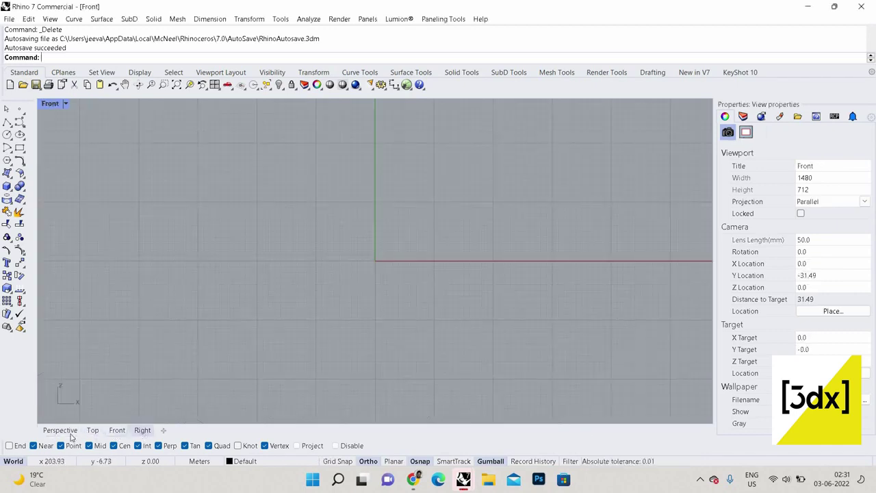
left_click(142, 430)
key("ctrl+F4")
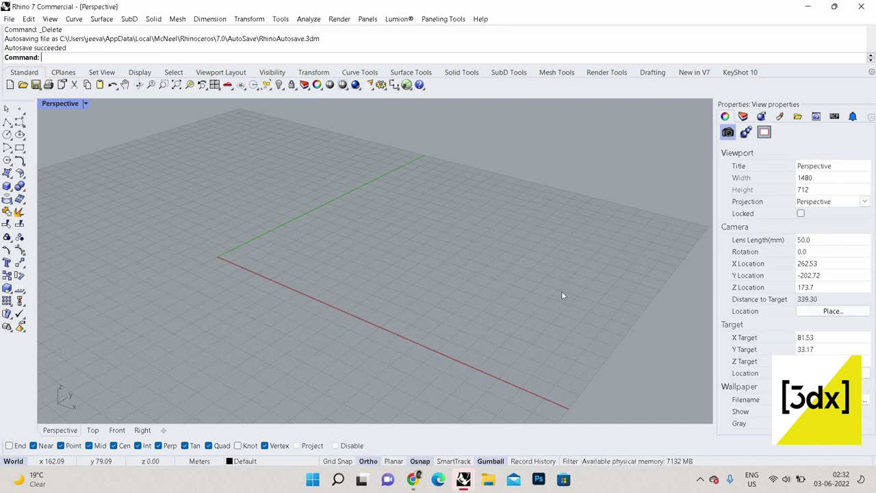
- Turn on Grid Snap and begin a polyline with two perpendicular segments on the ground plane beyond the red axis
left_click(338, 461)
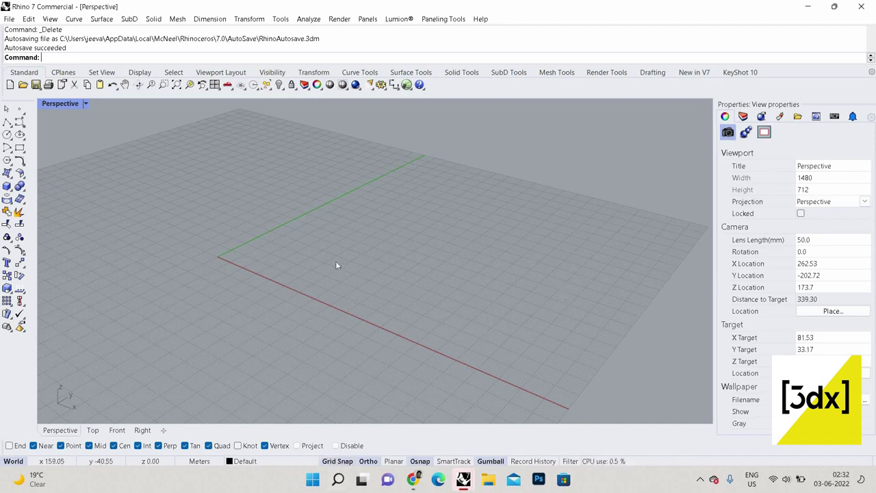
scroll(550, 228, "down", 3)
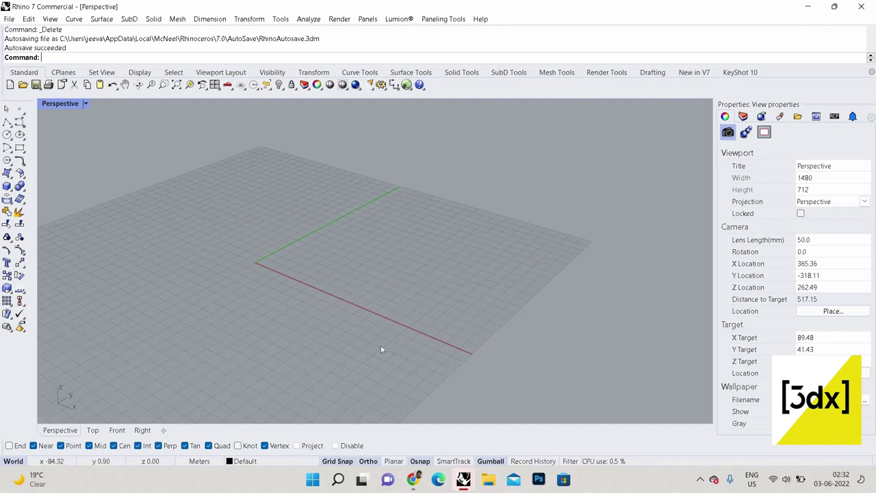
scroll(330, 250, "up", 8)
right_click_drag(329, 242, 331, 249)
right_click(331, 250)
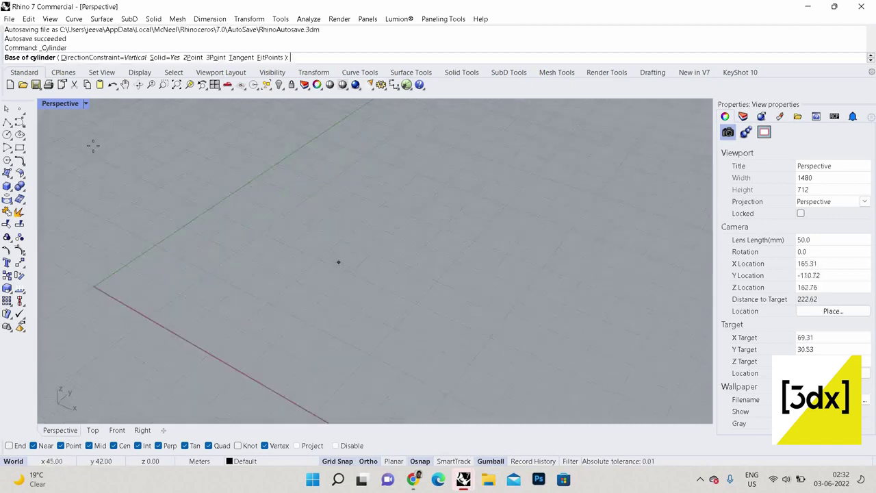
left_click(6, 125)
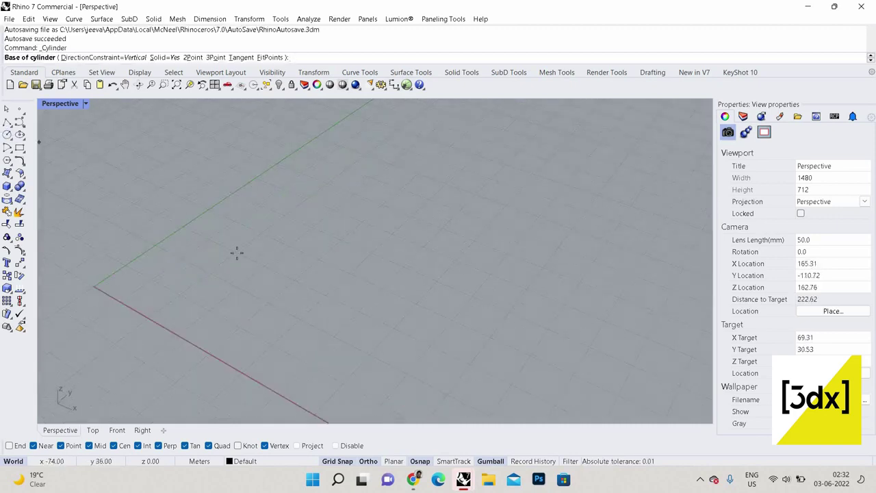
left_click(284, 293)
left_click(352, 327)
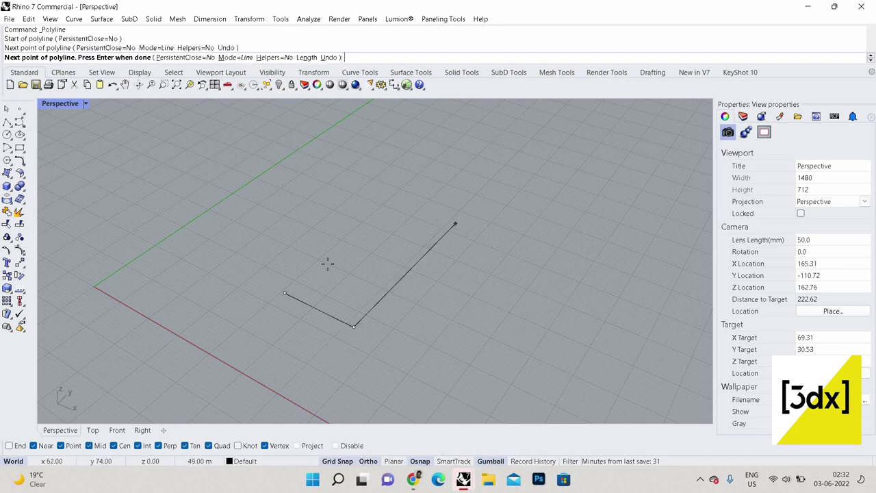
left_click(455, 224)
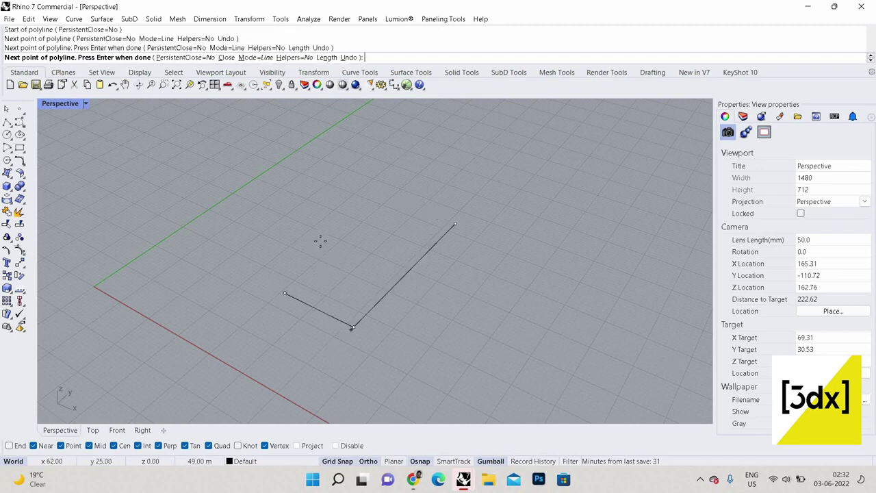
- Turn off Ortho, continue the polyline with eleven freely angled points snapped to the grid, and finish it as an open curve
left_click(368, 461)
left_click(305, 214)
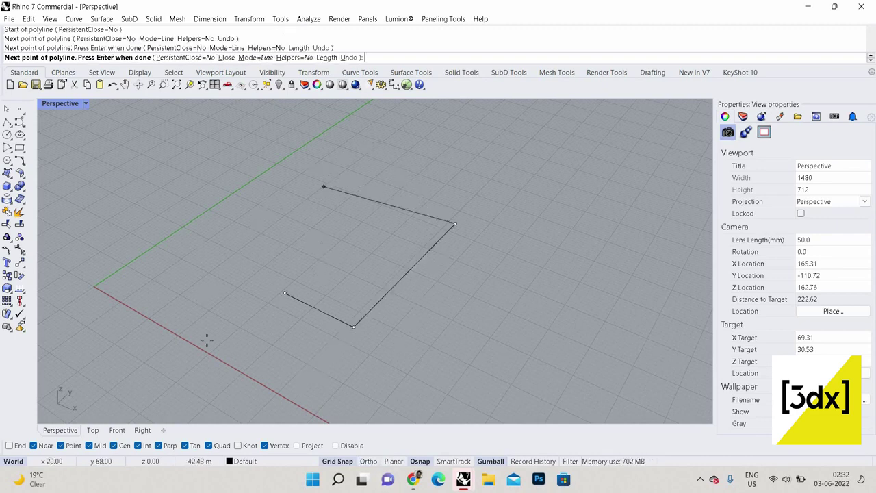
left_click(203, 284)
left_click(232, 362)
left_click(355, 363)
left_click(453, 337)
left_click(486, 284)
left_click(488, 241)
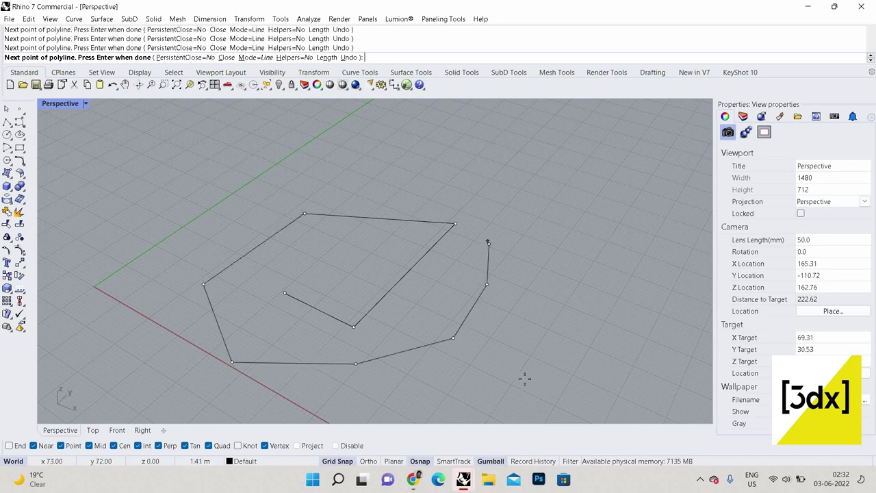
left_click(599, 260)
left_click(573, 346)
left_click(526, 377)
left_click(501, 352)
key("Return")
- Examine the polyline's corners up close to see how they line up with the grid intersections
scroll(503, 382, "up", 20)
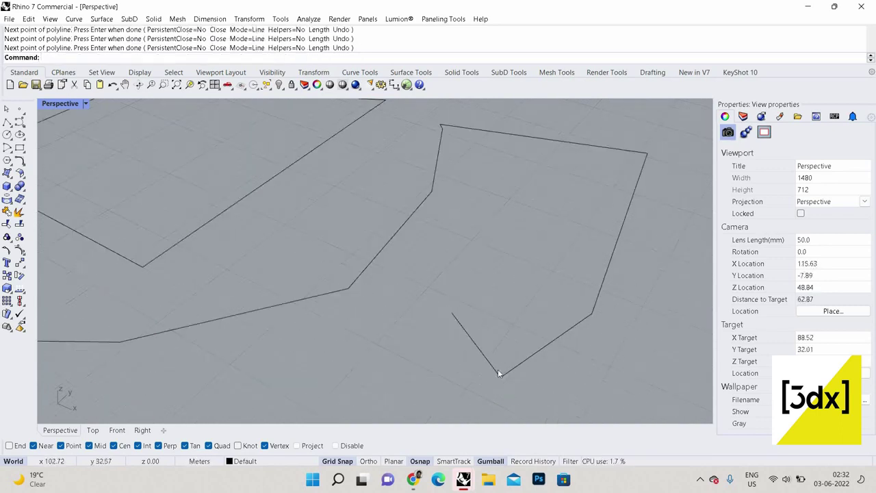
scroll(546, 302, "down", 6)
scroll(544, 304, "up", 11)
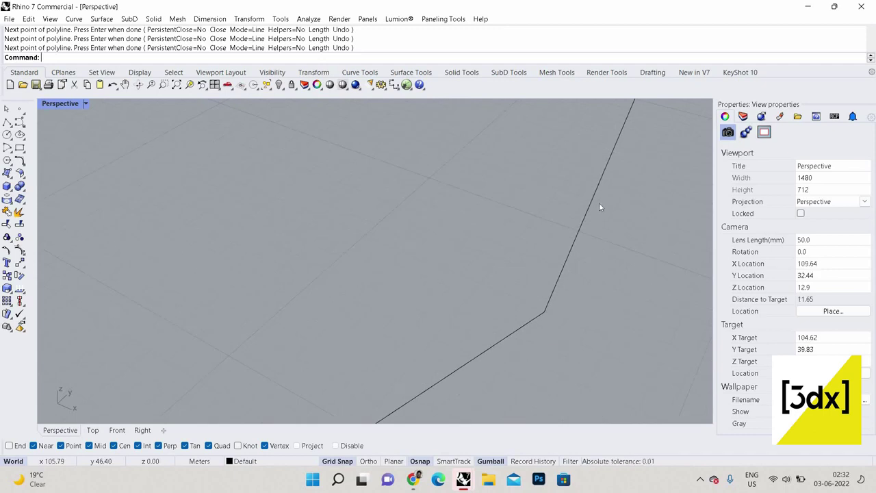
scroll(603, 204, "down", 10)
scroll(629, 161, "up", 10)
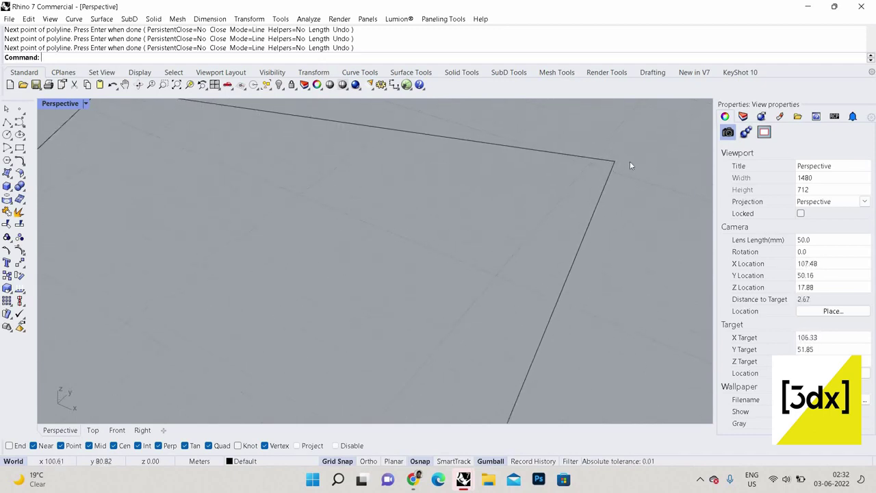
scroll(630, 229, "down", 8)
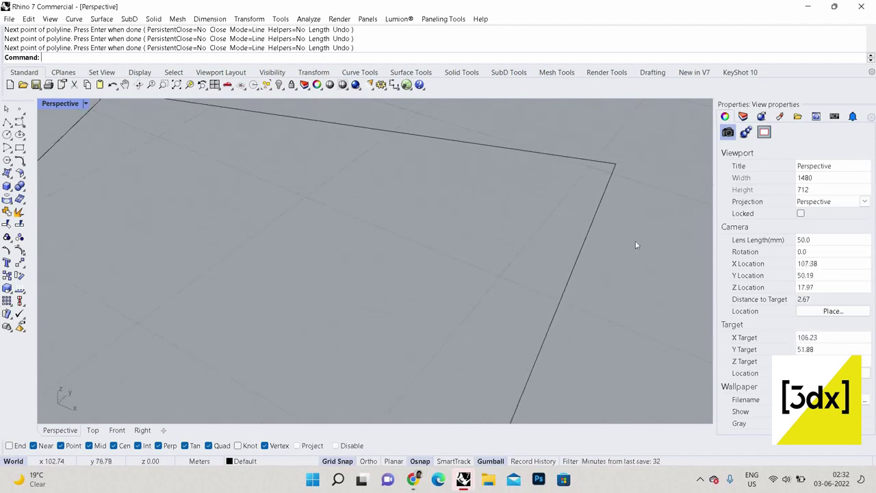
scroll(410, 182, "down", 6)
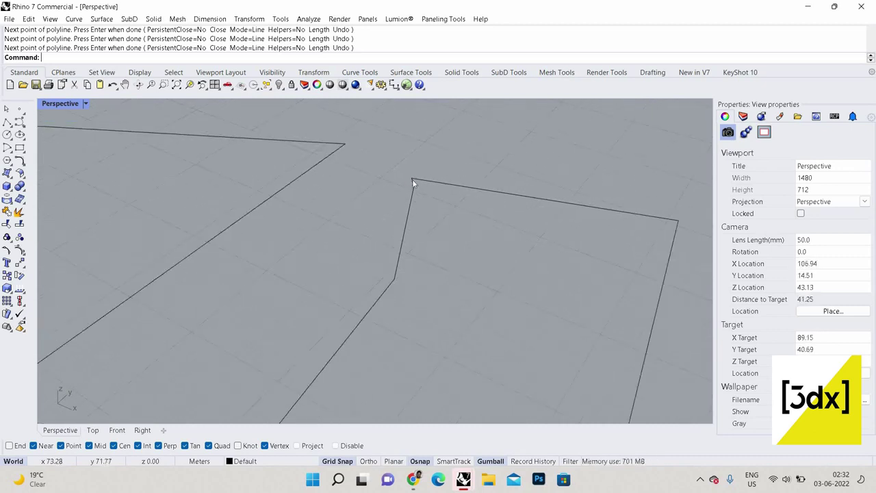
scroll(282, 192, "down", 10)
scroll(449, 284, "up", 14)
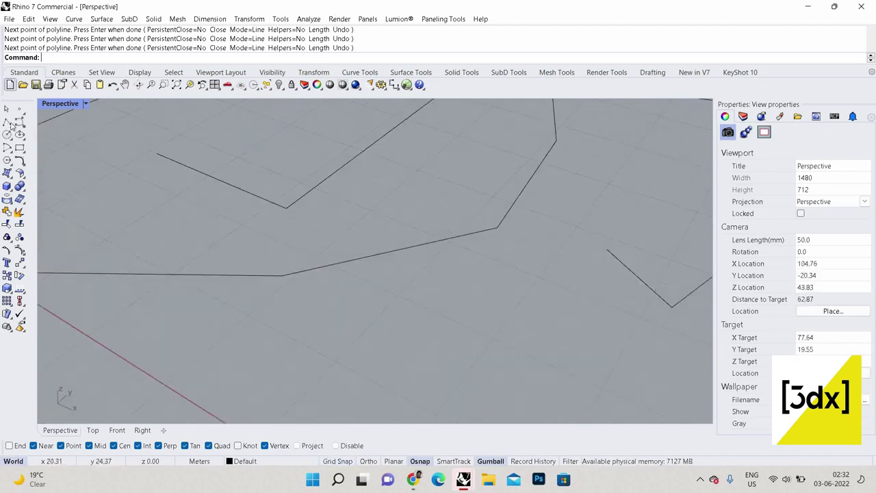
- Draw a small open five-point polyline without Grid Snap, in the empty area in front of the existing polyline
key("Return")
left_click(417, 351)
left_click(451, 308)
left_click(521, 352)
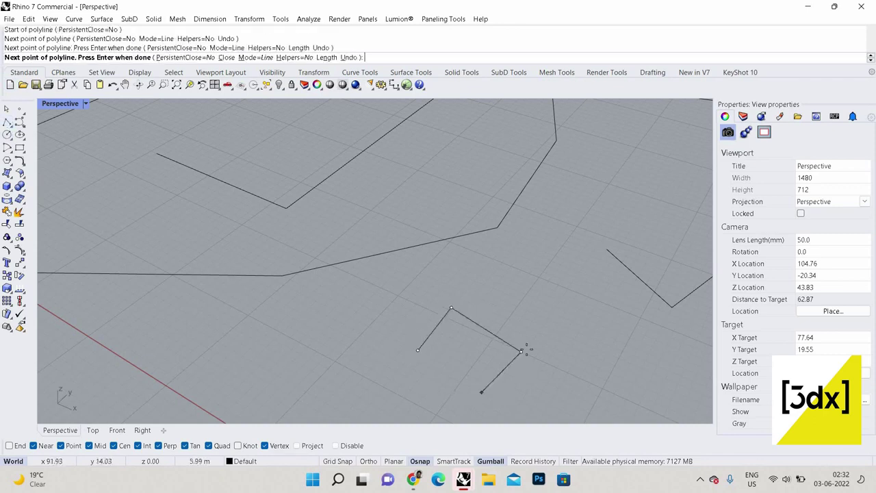
left_click(468, 400)
left_click(408, 379)
scroll(488, 352, "up", 8)
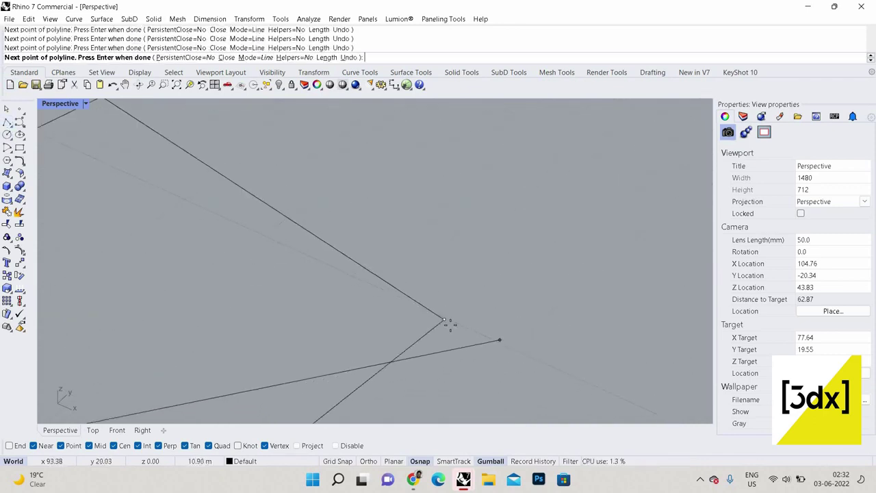
scroll(451, 325, "up", 5)
key("Return")
- Check a corner of the small polyline against the grid lines, and delete that polyline
scroll(437, 339, "down", 5)
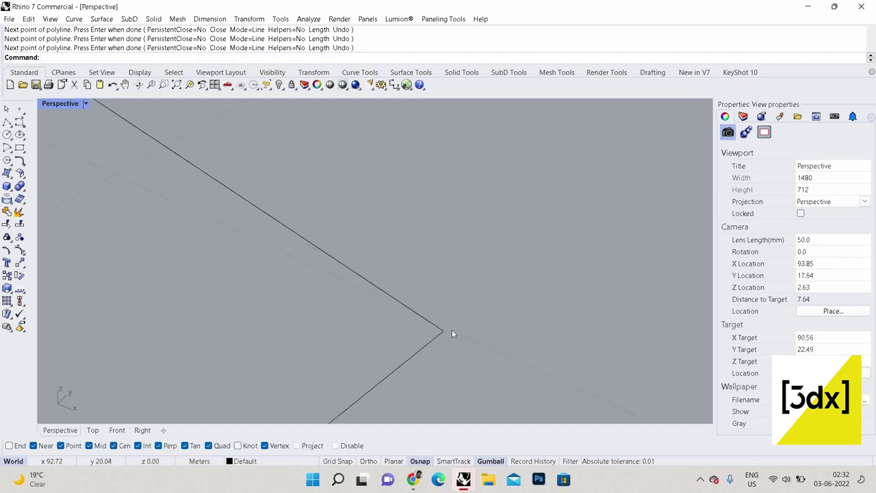
scroll(452, 332, "up", 3)
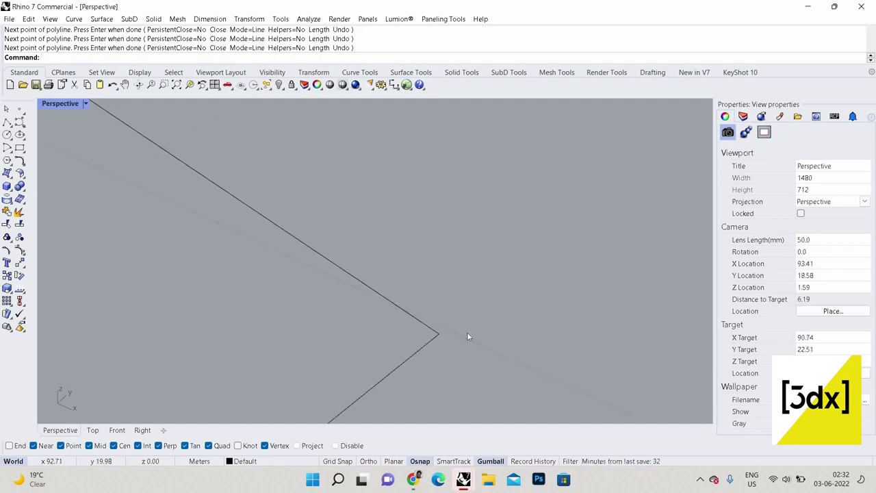
scroll(460, 335, "down", 8)
scroll(404, 313, "up", 6)
scroll(427, 289, "down", 3)
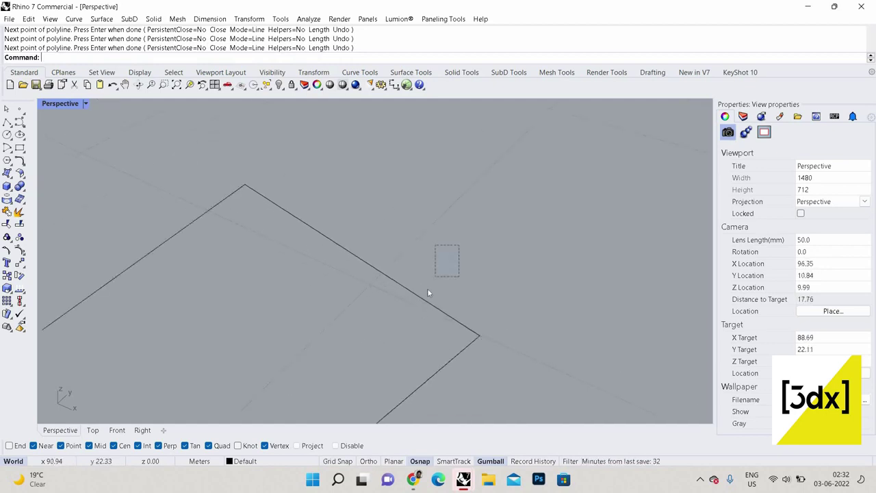
left_click(428, 291)
key("Delete")
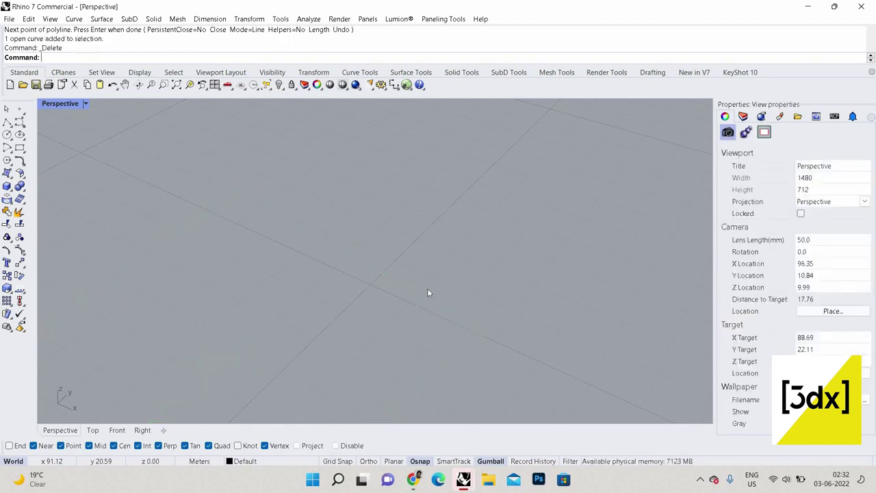
- Review the document's grid and snap spacing settings, accept them as they are, and turn on Ortho
scroll(431, 288, "down", 10)
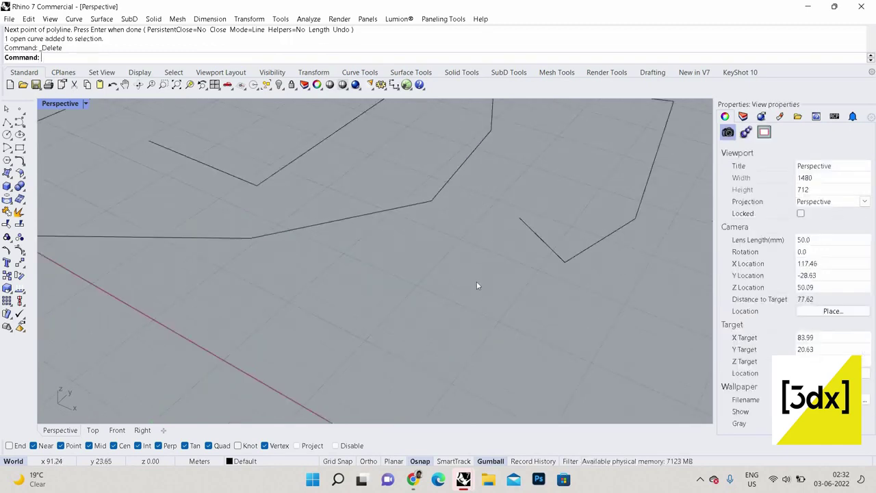
scroll(573, 206, "down", 4)
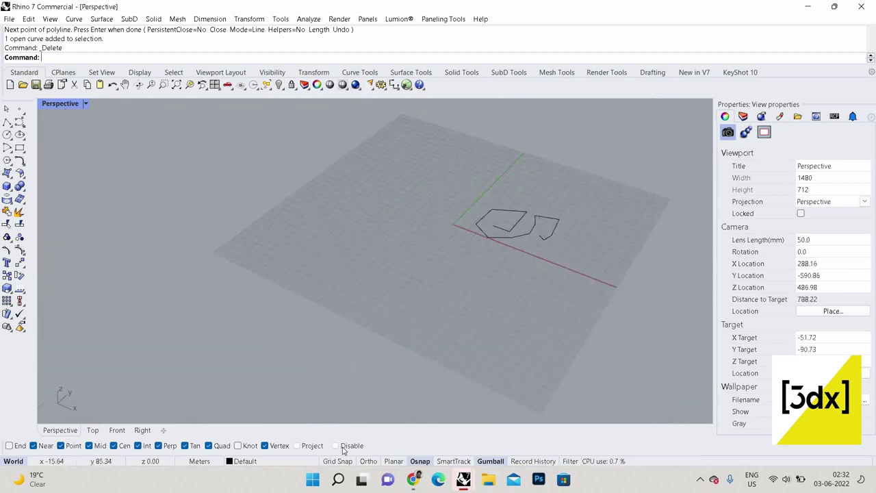
scroll(573, 205, "up", 3)
scroll(408, 397, "up", 2)
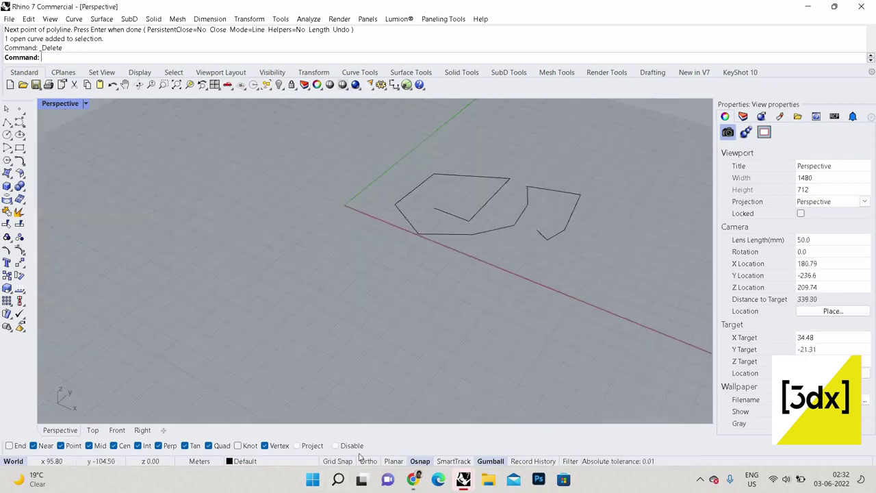
right_click(338, 461)
left_click(373, 453)
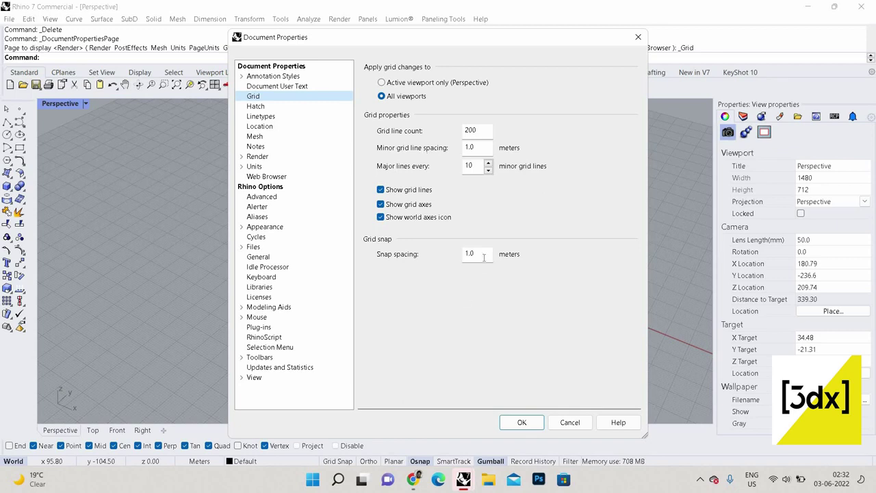
left_click(538, 425)
key("F8")
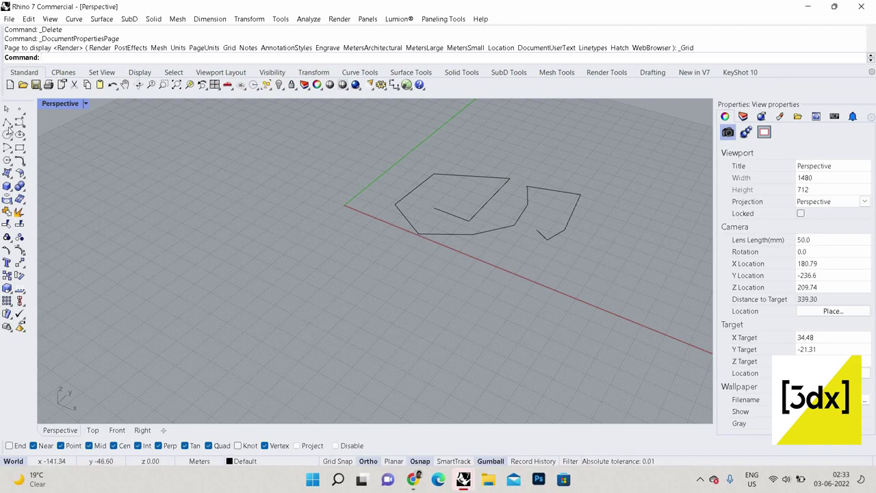
- Try drawing a polyline of right-angled segments under Ortho in the empty area in front of the red axis, and cancel it
left_click(7, 134)
left_click(291, 251)
left_click(423, 311)
left_click(361, 381)
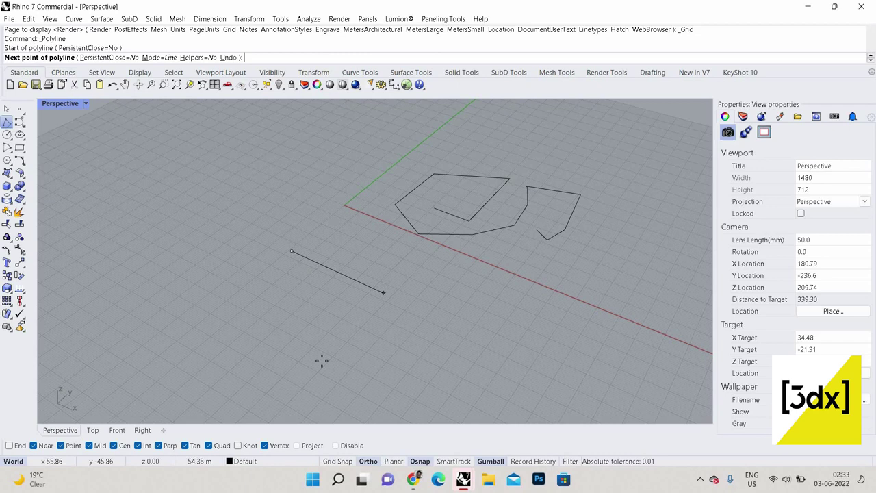
left_click(266, 331)
left_click(451, 293)
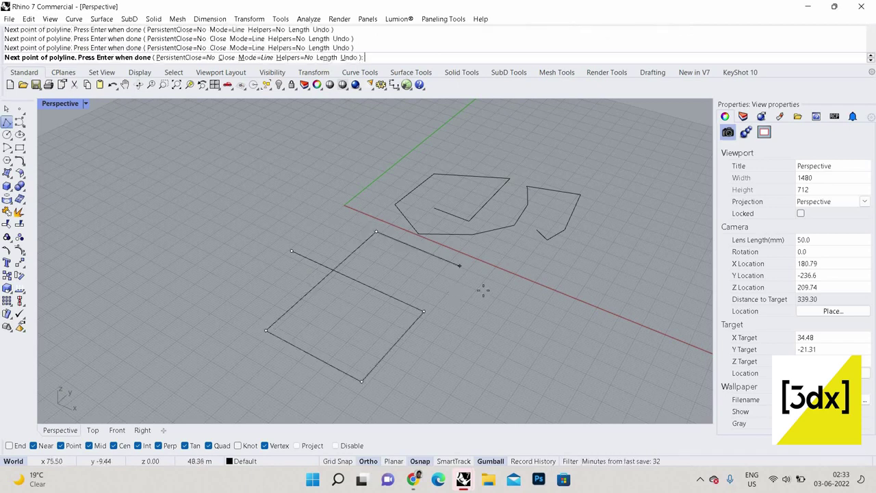
left_click(502, 284)
left_click(427, 376)
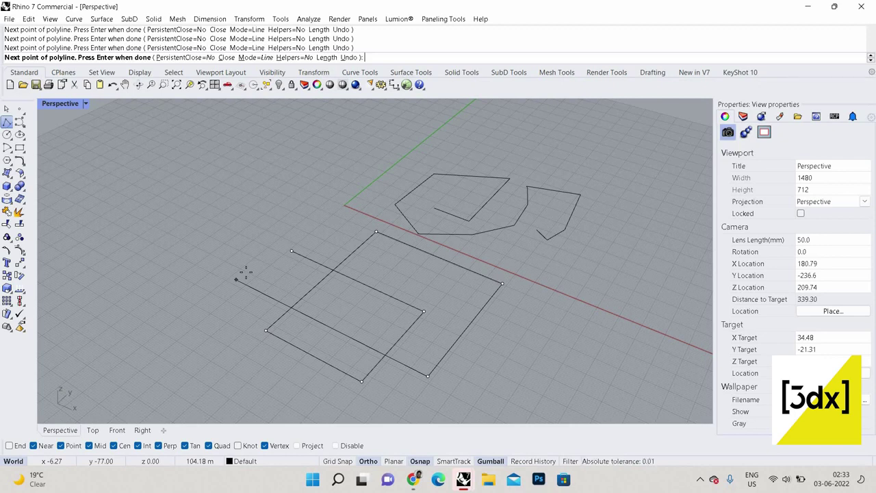
key("Escape")
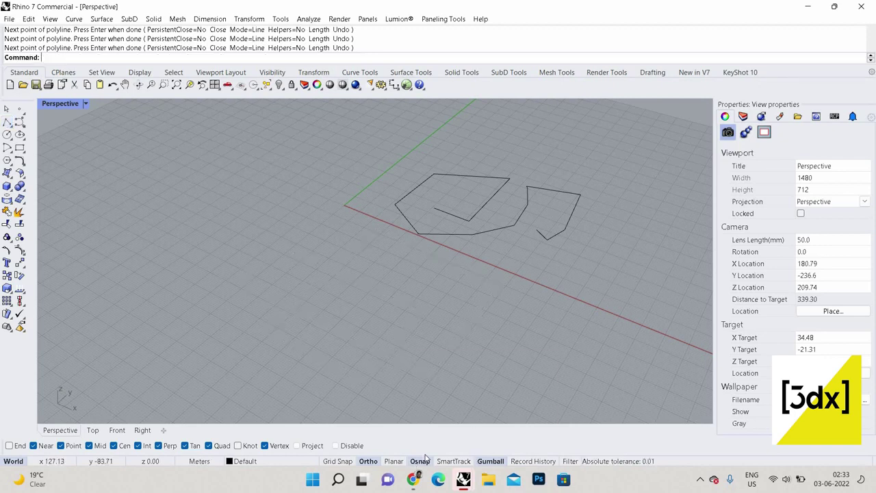
- Review the object snap settings on the Modeling Aids options page, turn off Ortho Snap there, and accept the options
right_click(421, 461)
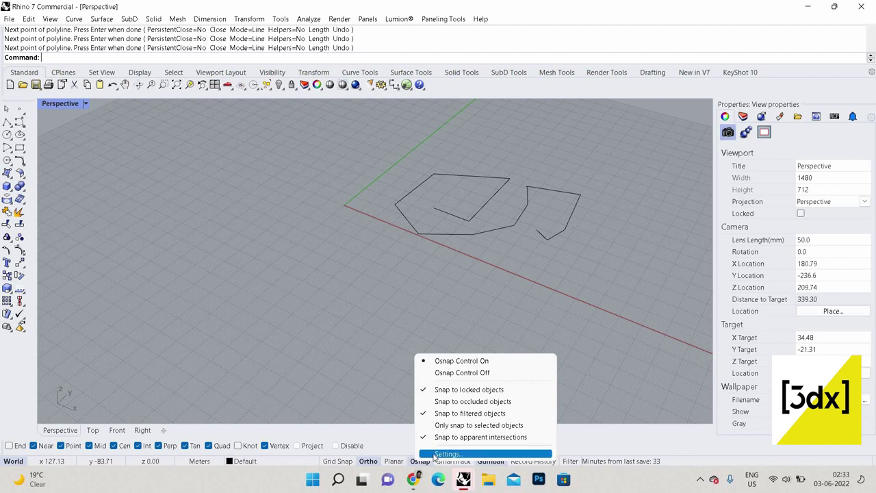
left_click(448, 454)
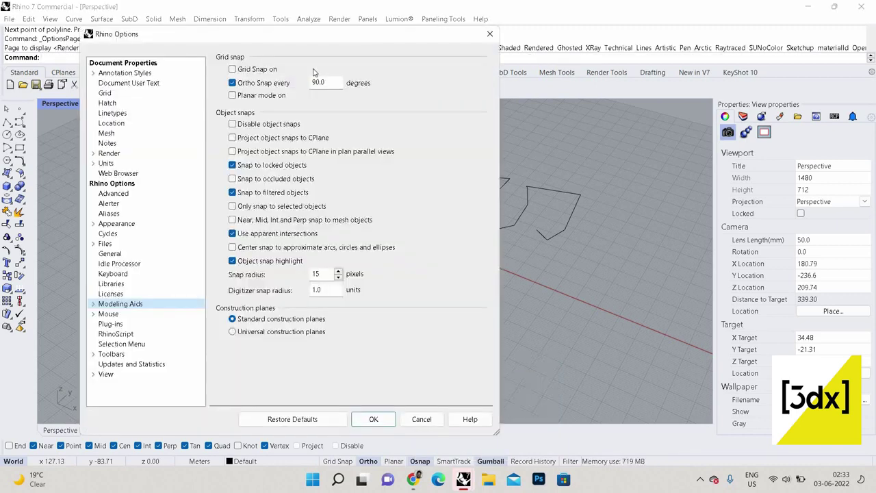
left_click(324, 82)
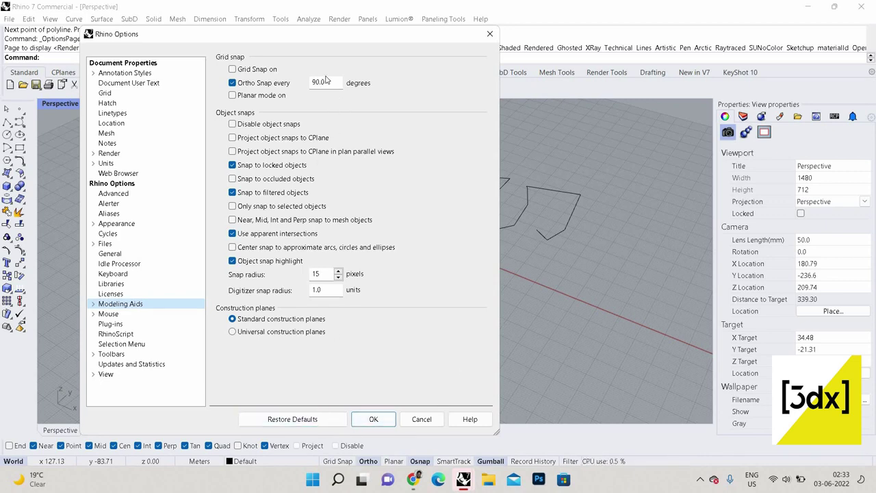
left_click(327, 419)
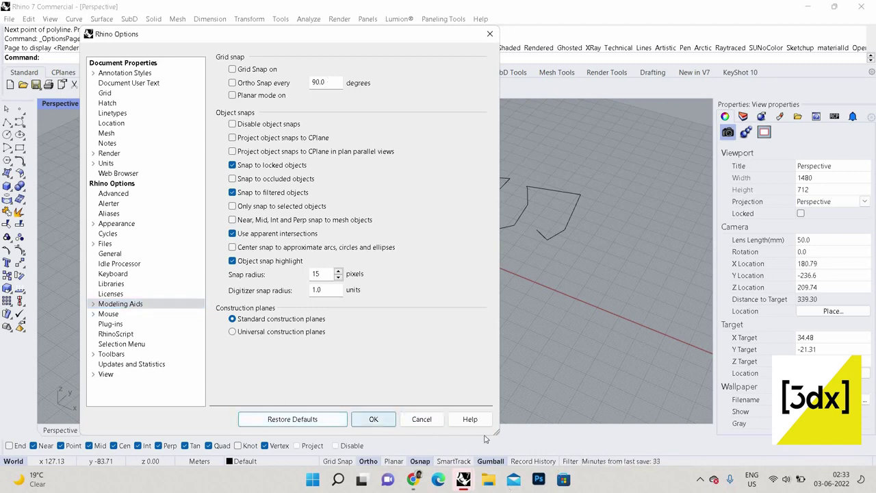
left_click(374, 419)
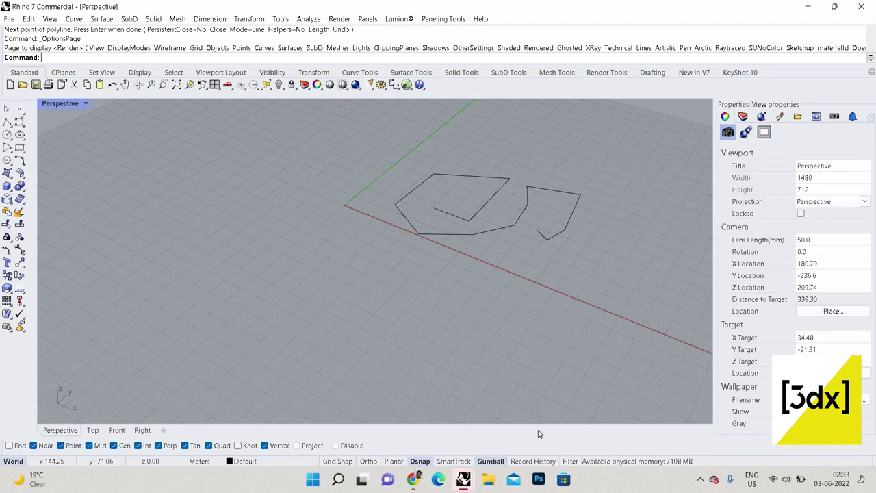
- Delete all the sample polylines from the model
scroll(386, 144, "down", 4)
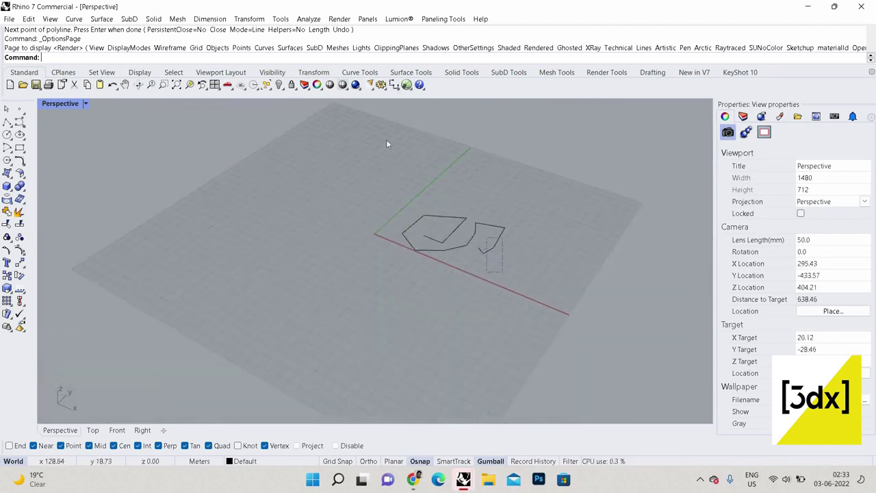
key("Return")
key("ctrl+a")
key("Delete")
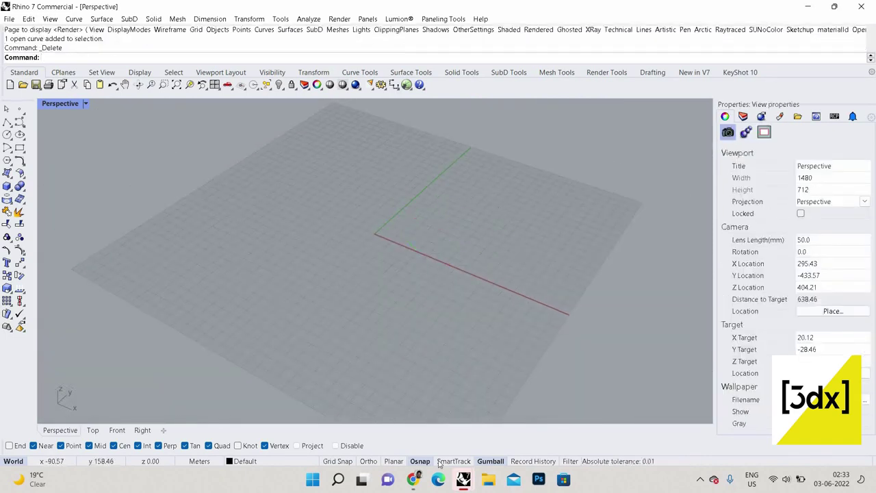
- Disable the object snaps and turn Osnap on again
scroll(403, 233, "up", 5)
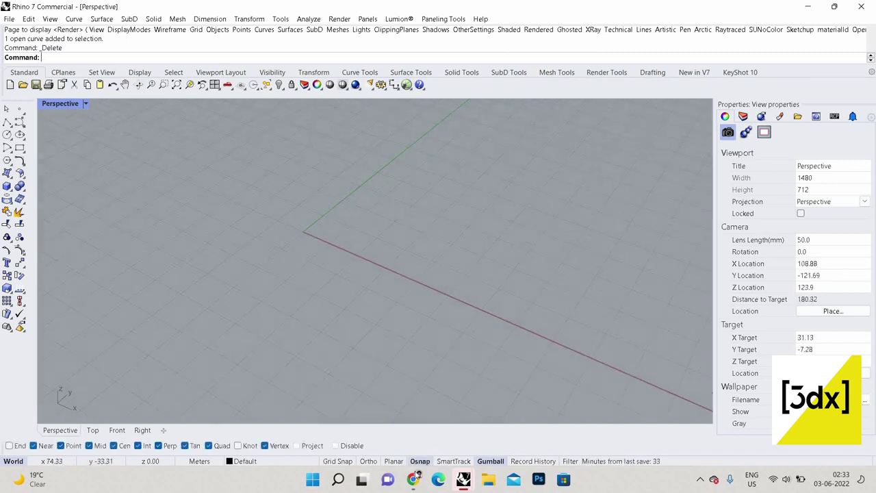
left_click(335, 446)
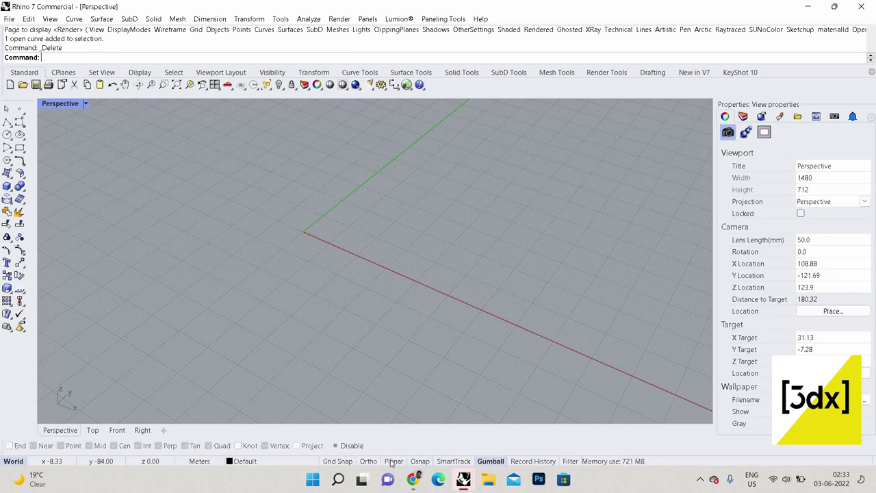
left_click(418, 461)
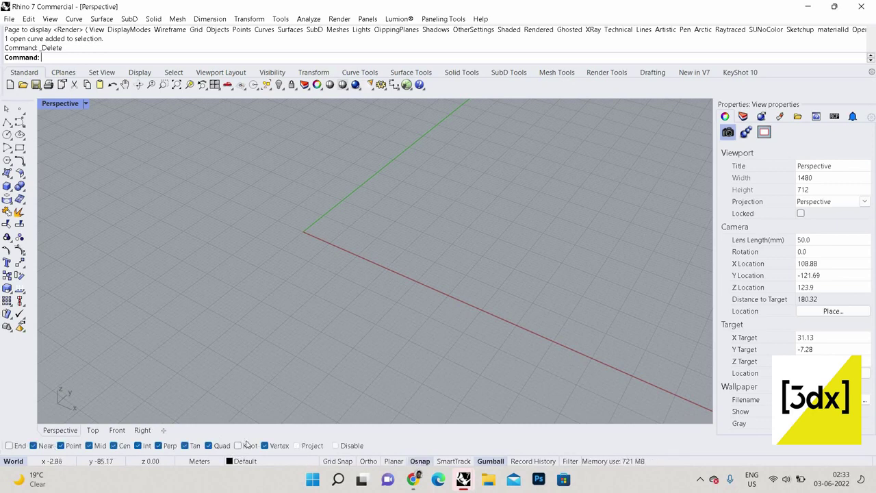
- Draw a single line on the grid that crosses the red axis and runs roughly along the green axis
scroll(329, 240, "down", 2)
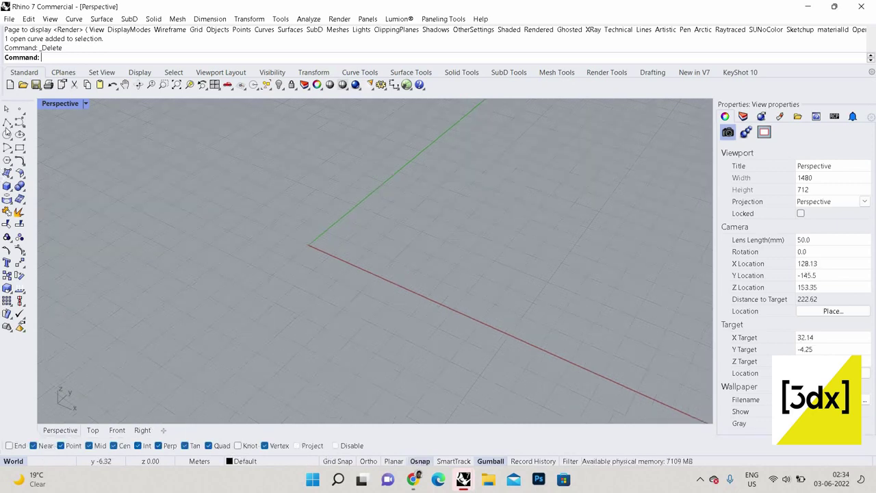
type("line")
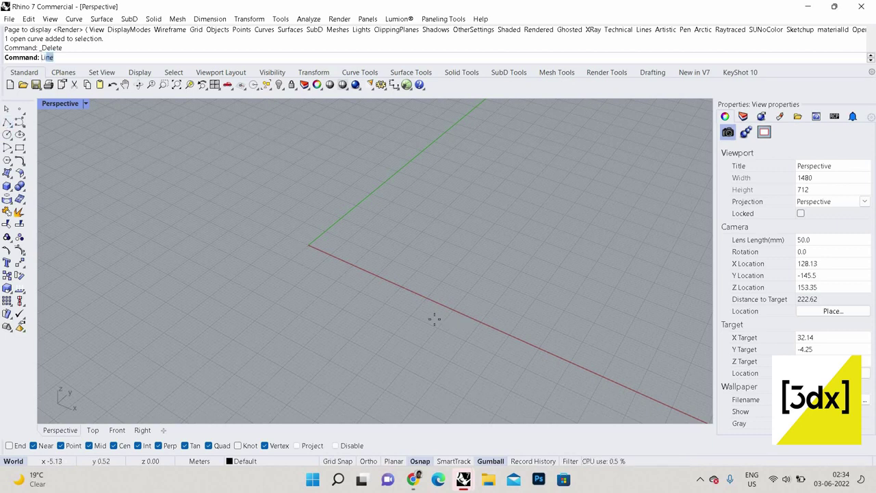
key("Return")
left_click(535, 181)
left_click(436, 316)
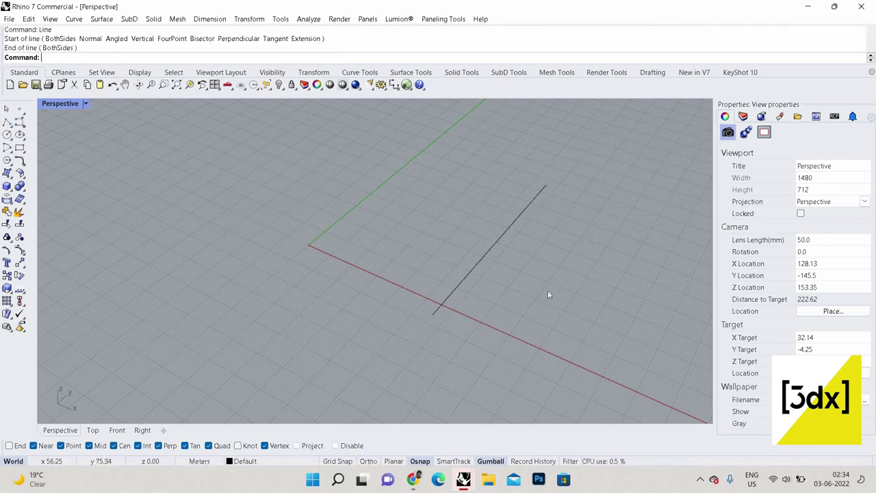
- Select the line to inspect its end and control points, and clear the selection
scroll(534, 274, "down", 2)
scroll(518, 256, "up", 2)
left_click(506, 216)
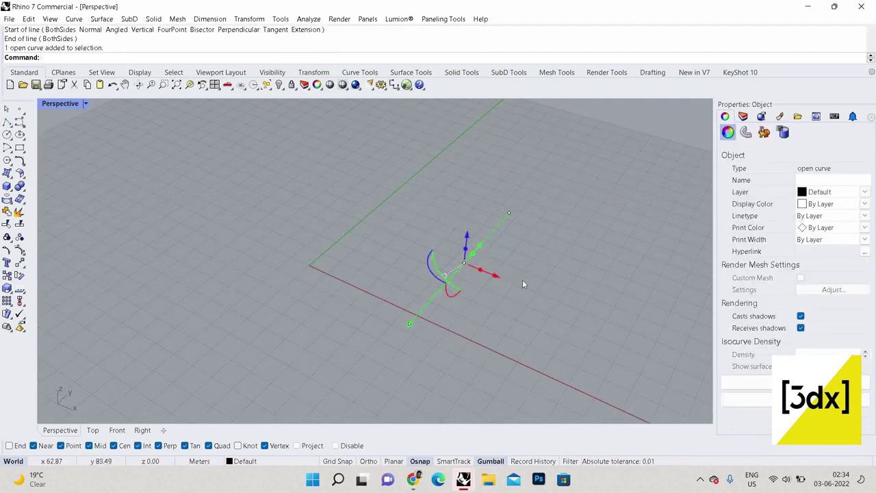
key("F10")
left_click(492, 239)
key("Escape")
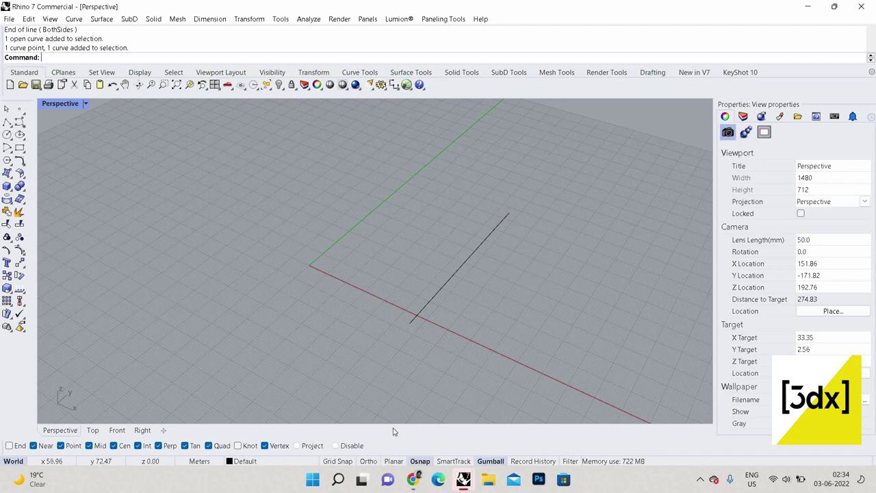
- Start a new line and enable the End snap to check snapping at the existing line's endpoints
type("line")
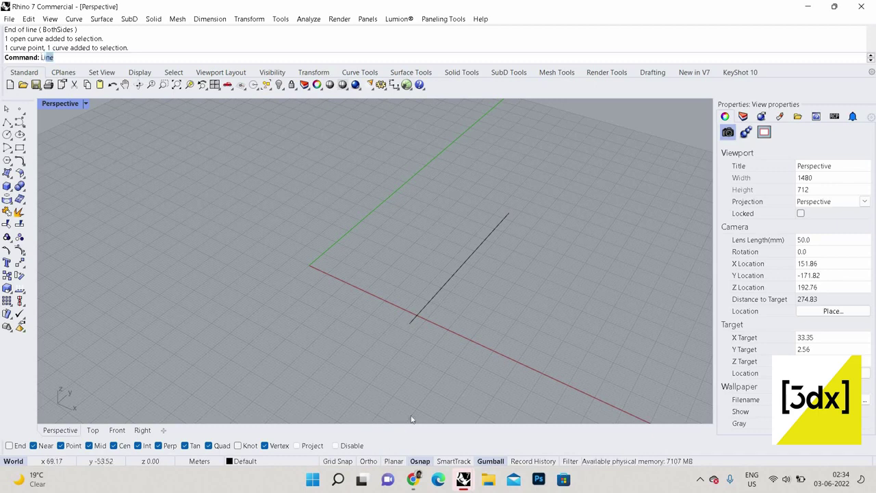
key("Return")
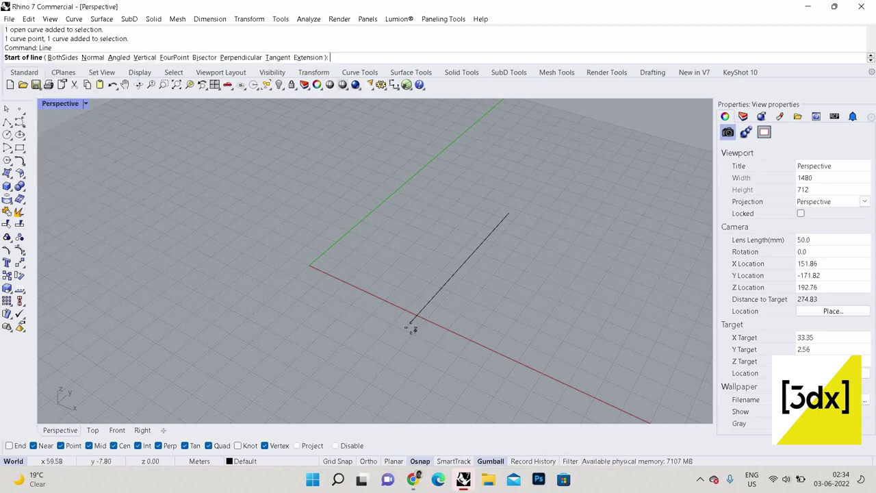
scroll(410, 326, "up", 3)
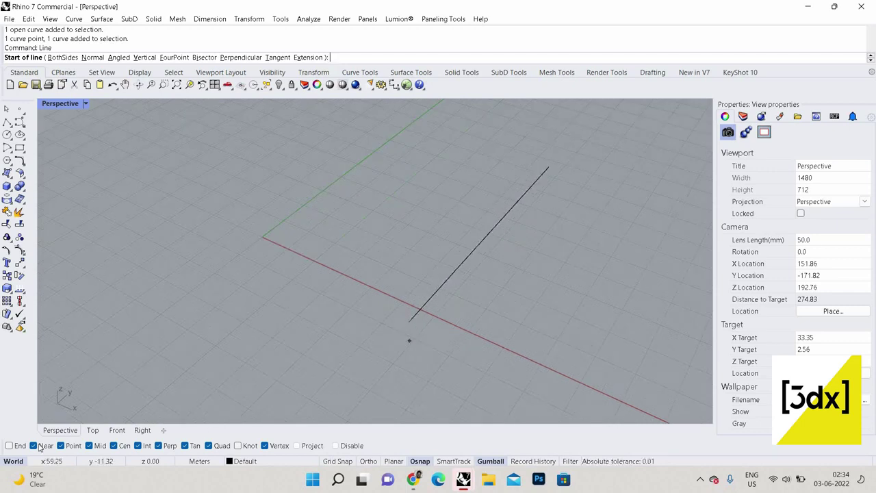
left_click(11, 445)
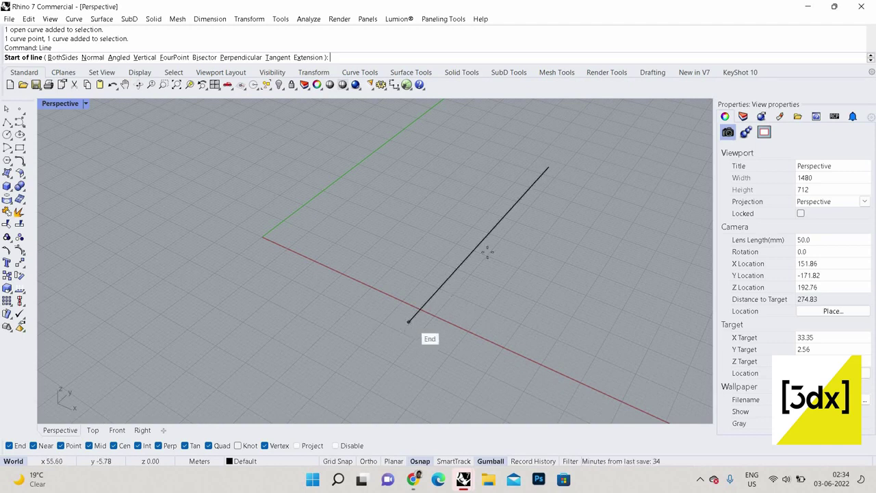
scroll(488, 253, "down", 3)
scroll(511, 223, "up", 8)
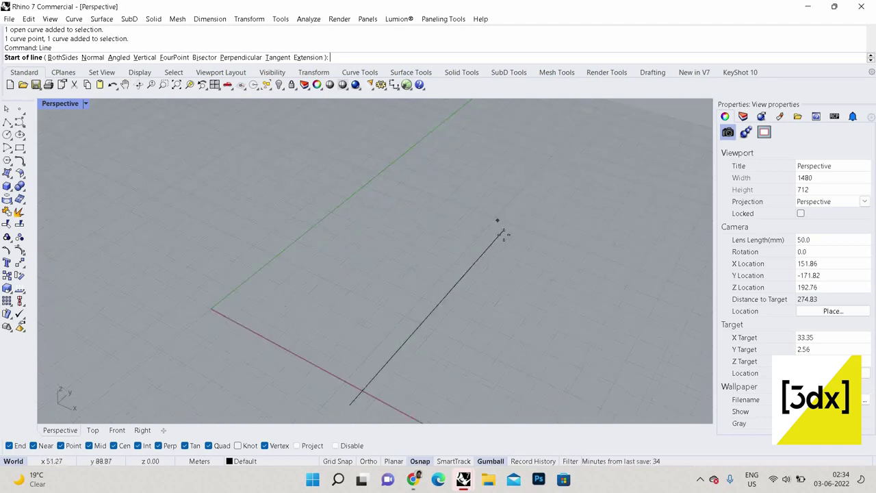
- Turn off the End and Near snaps and check picking the existing line's far endpoint without them
left_click(20, 446)
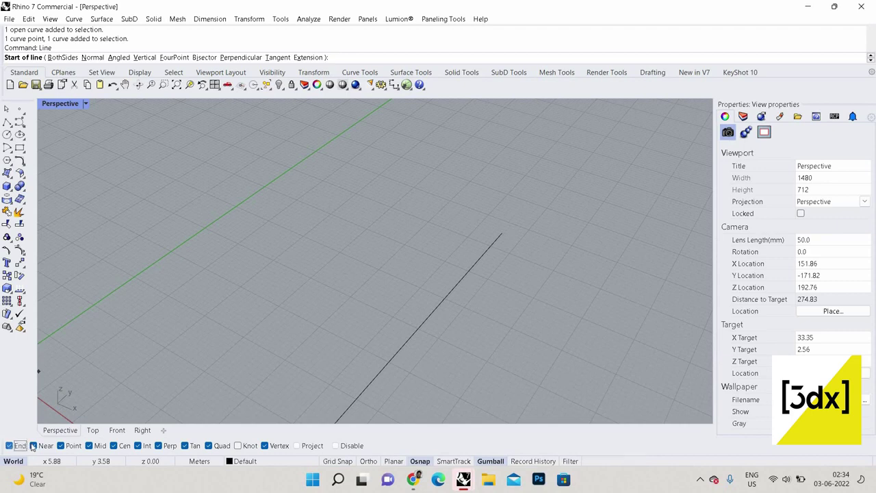
left_click(43, 445)
scroll(464, 257, "down", 2)
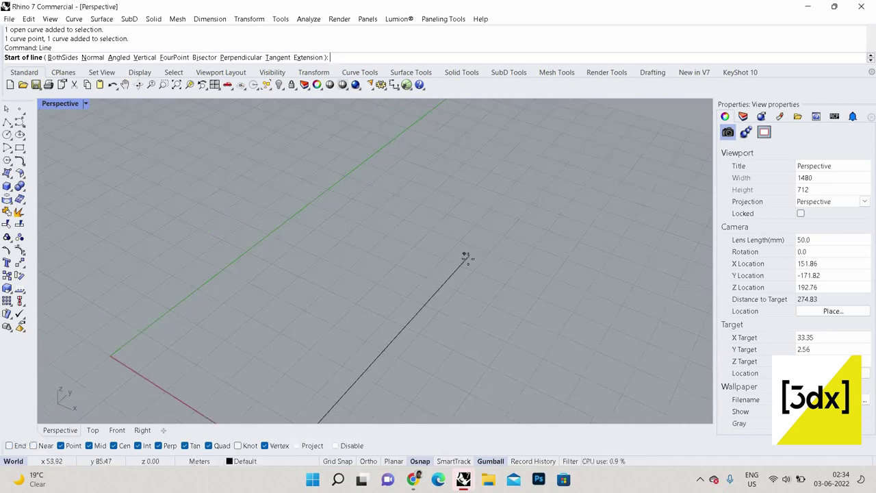
scroll(468, 256, "up", 1)
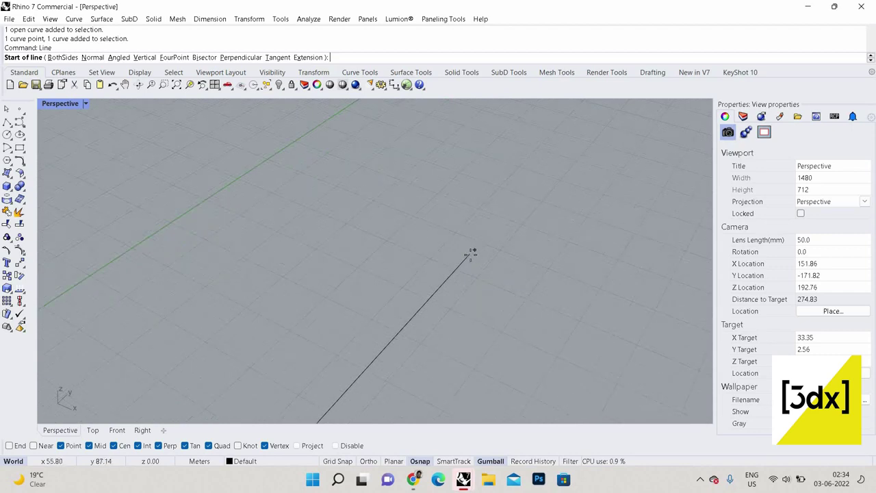
scroll(470, 255, "up", 1)
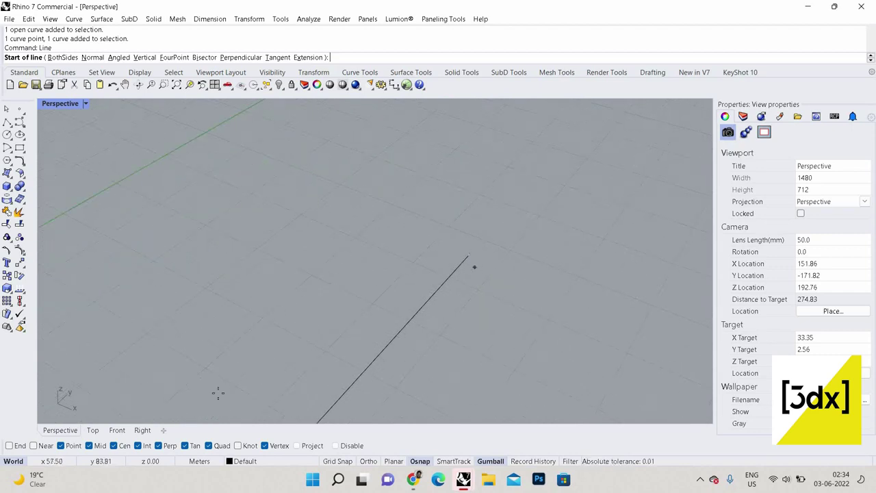
- Enable the End, Near and Knot snaps and start the new line at the existing line's far endpoint
left_click(9, 446)
left_click(33, 446)
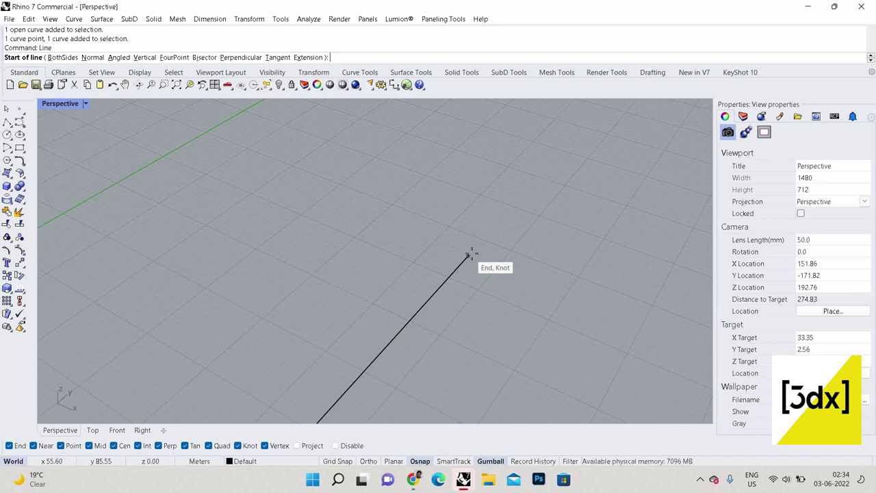
left_click(468, 256)
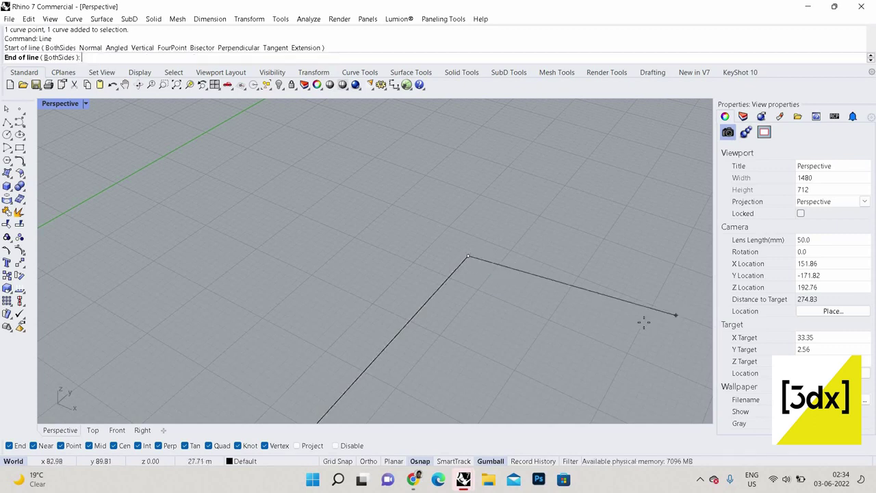
- Turn Osnap off, restart the line, and draw it by eye from the existing line's far end, about 25 m long
left_click(421, 466)
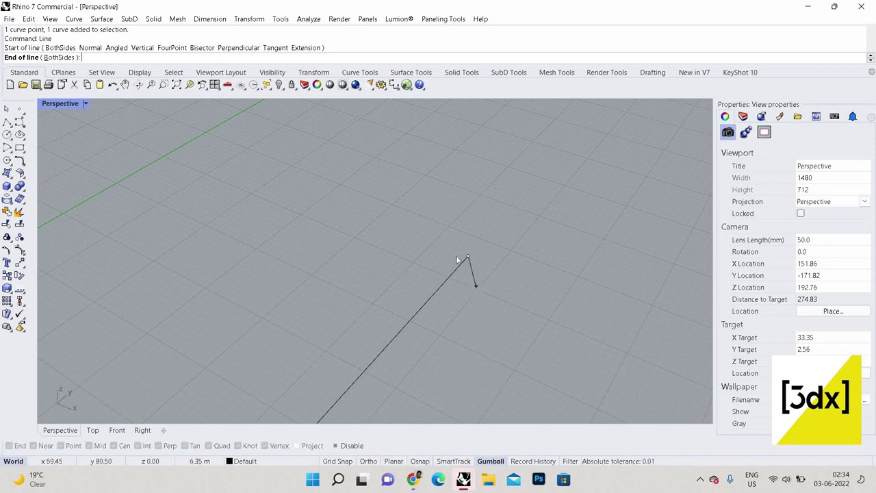
key("Escape")
key("Return")
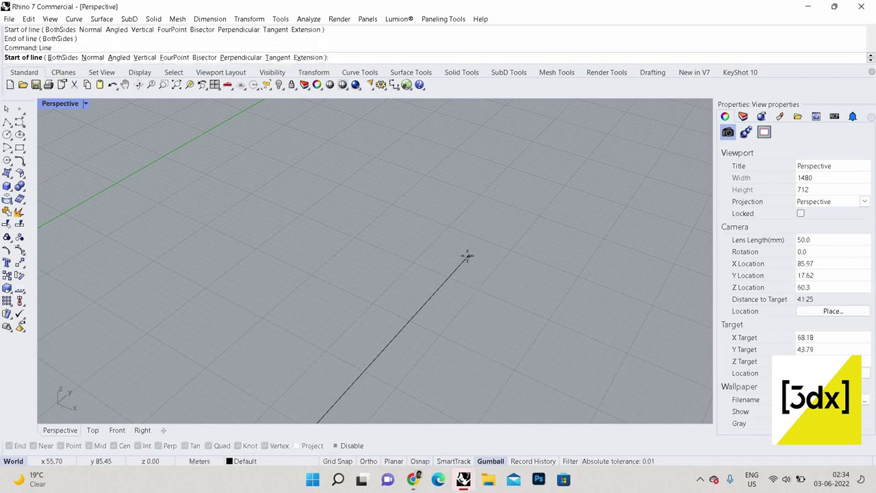
key("Return")
left_click(647, 327)
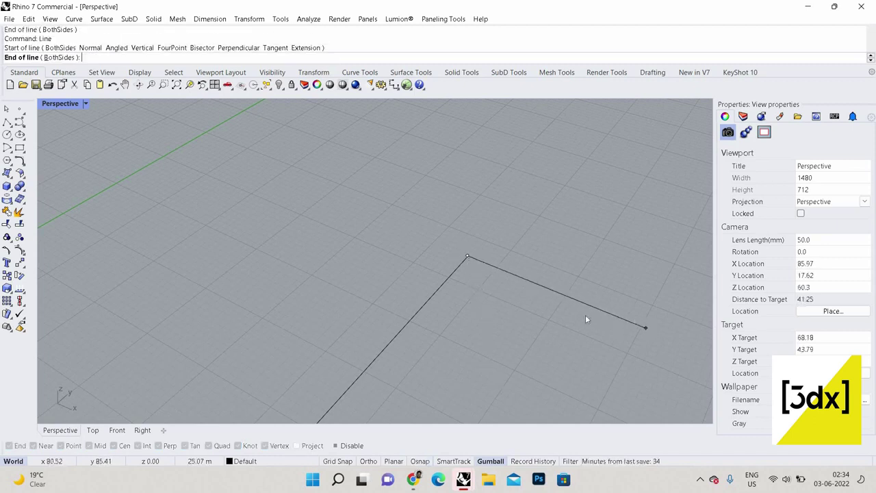
scroll(457, 253, "up", 5)
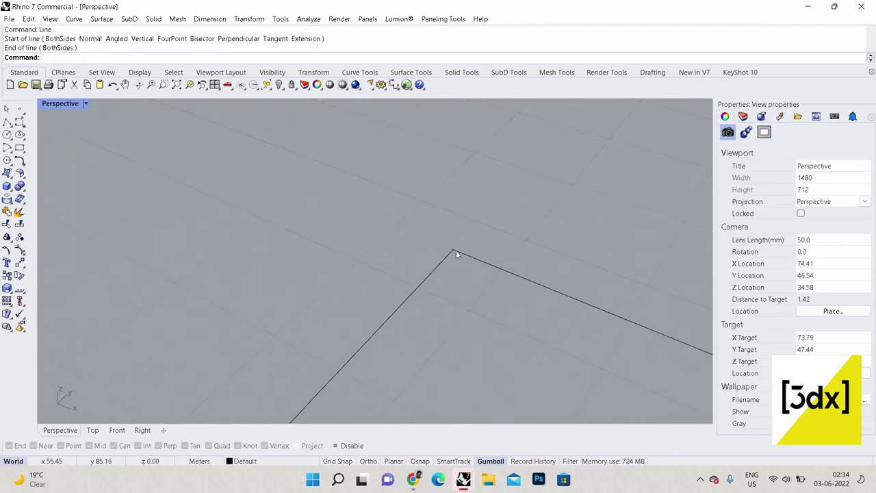
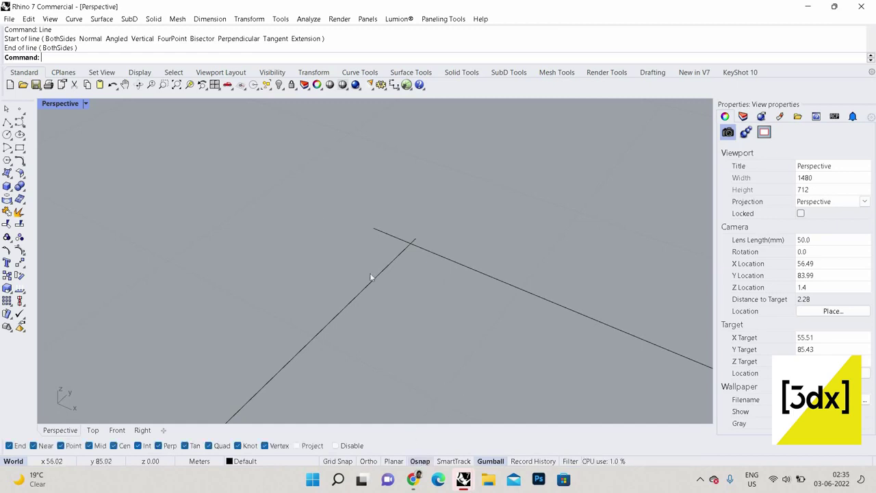
- Delete the short line drawn by eye at the long line's far end
left_click_drag(425, 279, 370, 238)
scroll(384, 261, "down", 5)
scroll(453, 267, "down", 5)
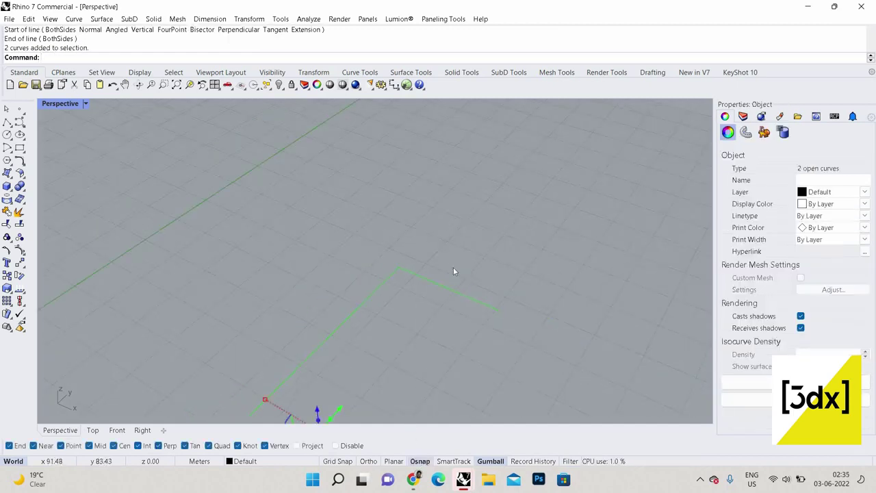
left_click(453, 267)
key("Delete")
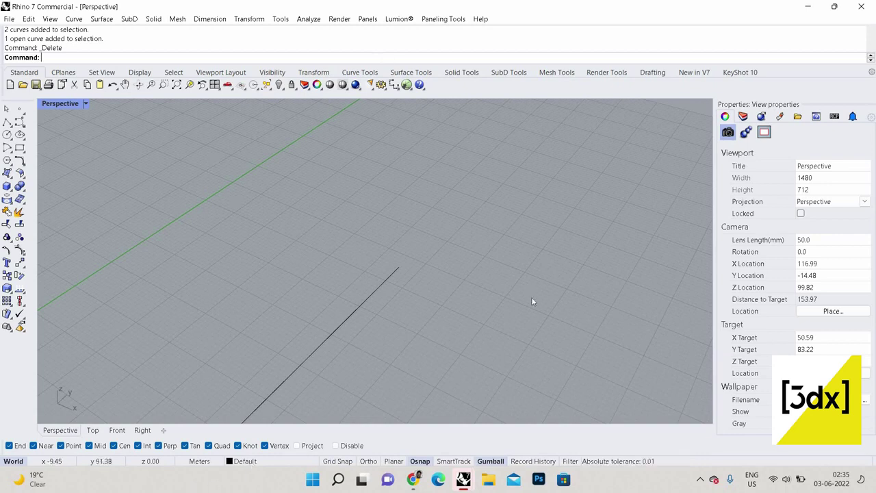
- Select the remaining long line and toggle Gumball to check its manipulator handles on the line
scroll(336, 225, "down", 5)
left_click_drag(474, 360, 391, 279)
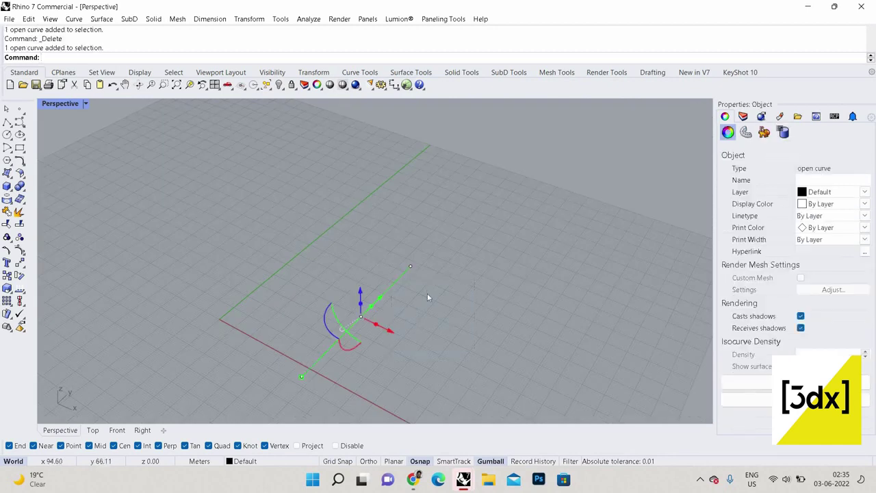
right_click_drag(393, 293, 403, 291)
right_click(403, 291)
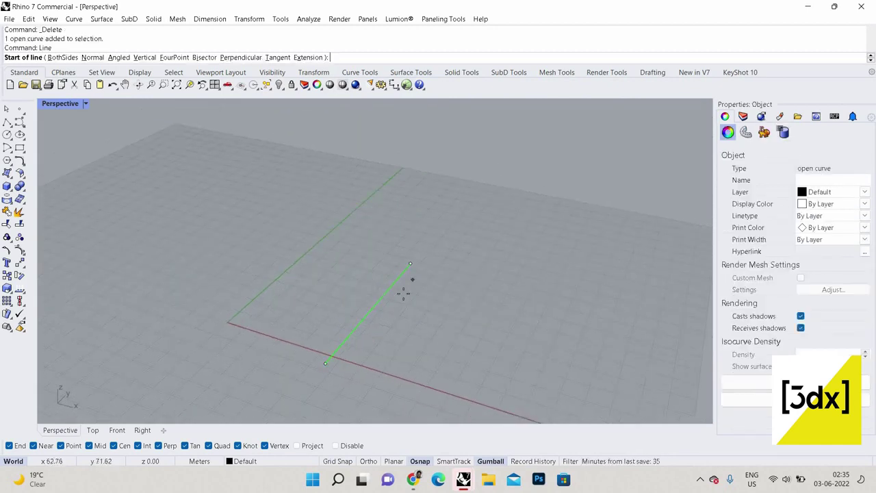
key("Escape")
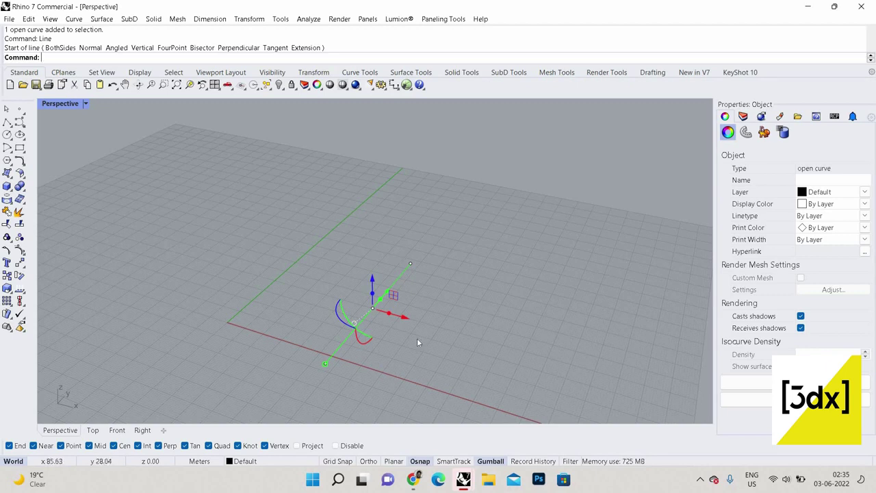
left_click(496, 465)
left_click(496, 464)
left_click(496, 465)
left_click(496, 464)
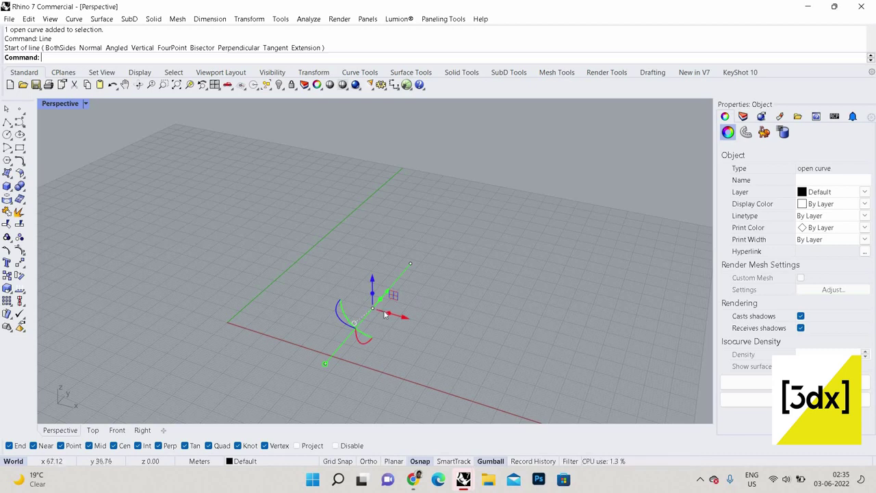
right_click_drag(399, 310, 395, 312)
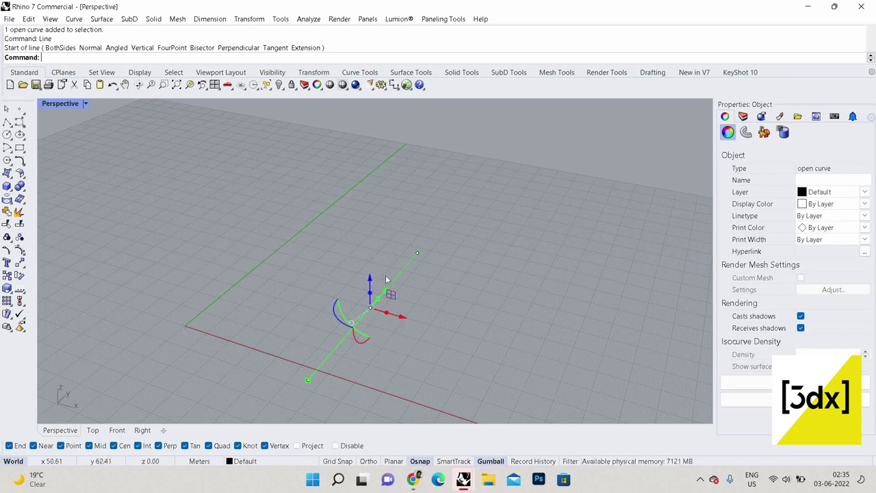
- Clear the selection and reselect the long line with a selection window to bring back its Gumball
left_click(432, 291)
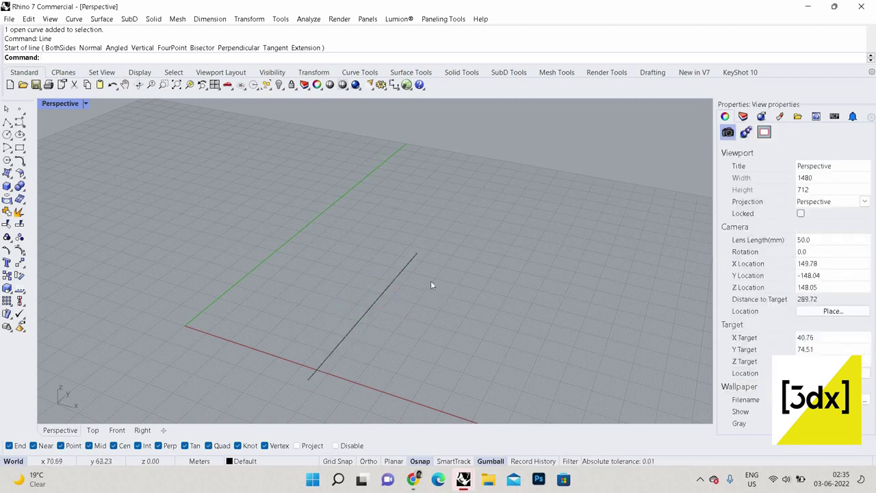
scroll(438, 267, "down", 3)
scroll(391, 247, "down", 3)
scroll(369, 246, "down", 3)
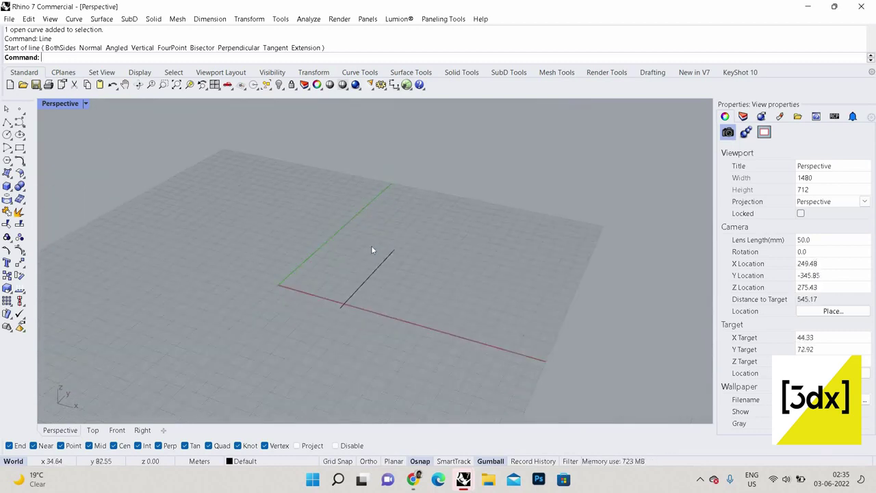
right_click(407, 236)
right_click_drag(397, 233, 365, 228)
key("Escape")
right_click_drag(251, 199, 352, 245)
scroll(347, 254, "up", 3)
scroll(355, 247, "down", 10)
scroll(335, 252, "up", 6)
left_click_drag(288, 230, 267, 263)
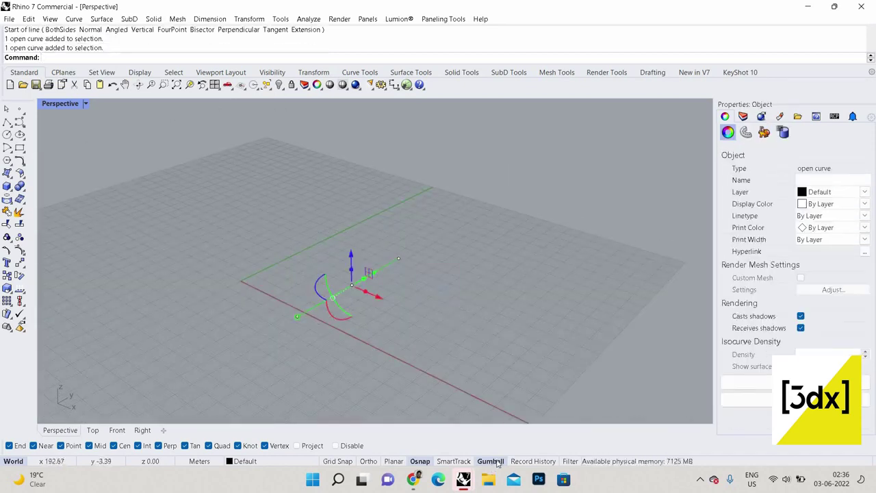
scroll(360, 280, "up", 8)
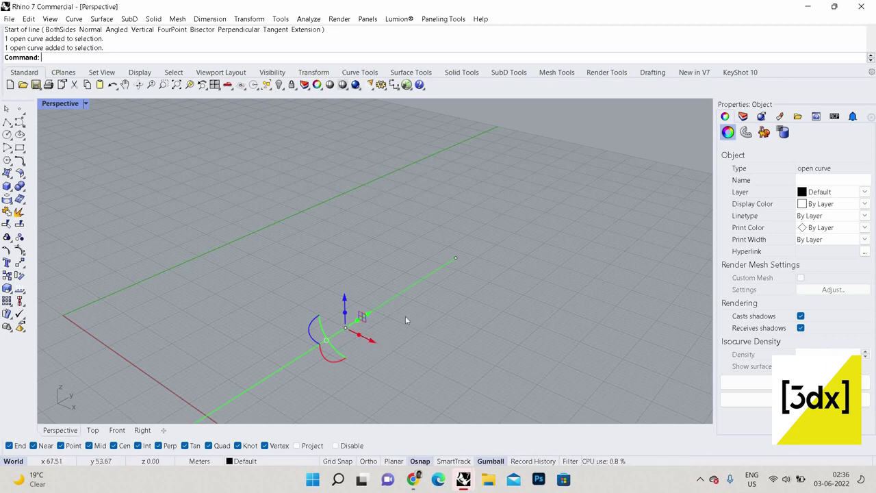
- Move the line freely along the X axis with the Gumball and undo the last move
left_click_drag(345, 299, 410, 316)
key("ctrl+z")
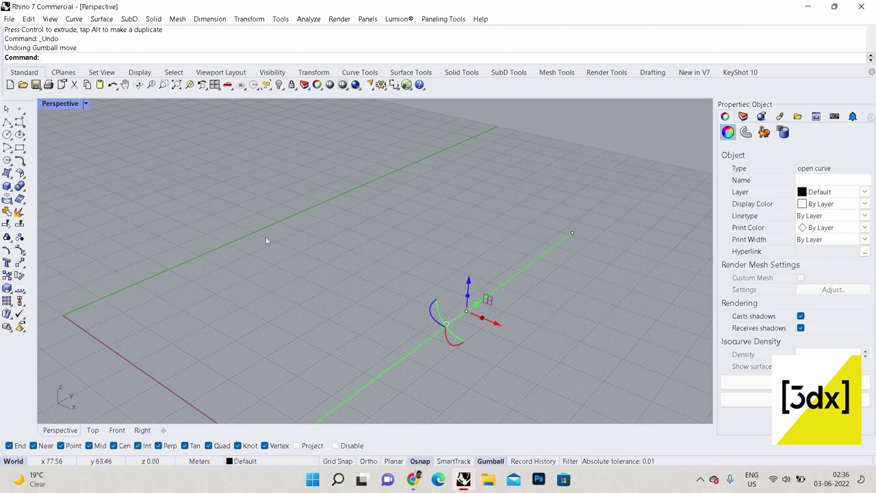
right_click_drag(337, 283, 434, 301)
scroll(428, 305, "up", 3)
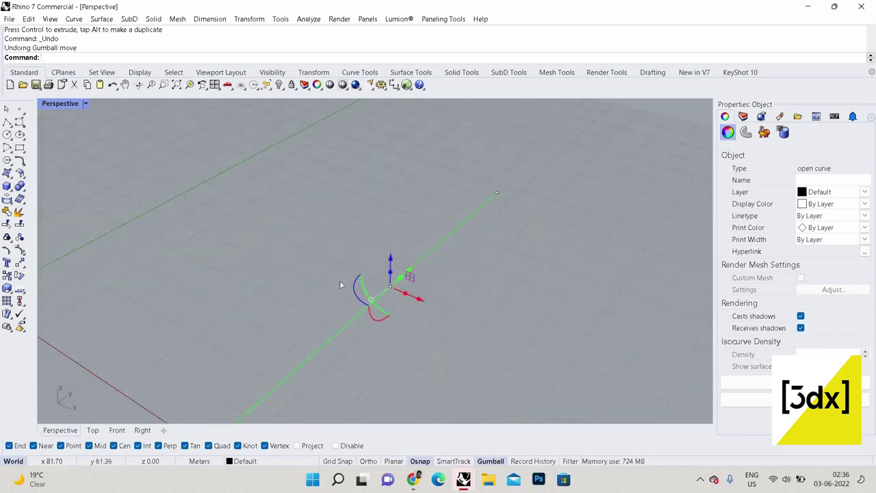
- Nudge the line along X, move it exactly 4 m along X with the Gumball, and raise it along Z
left_click_drag(419, 300, 408, 297)
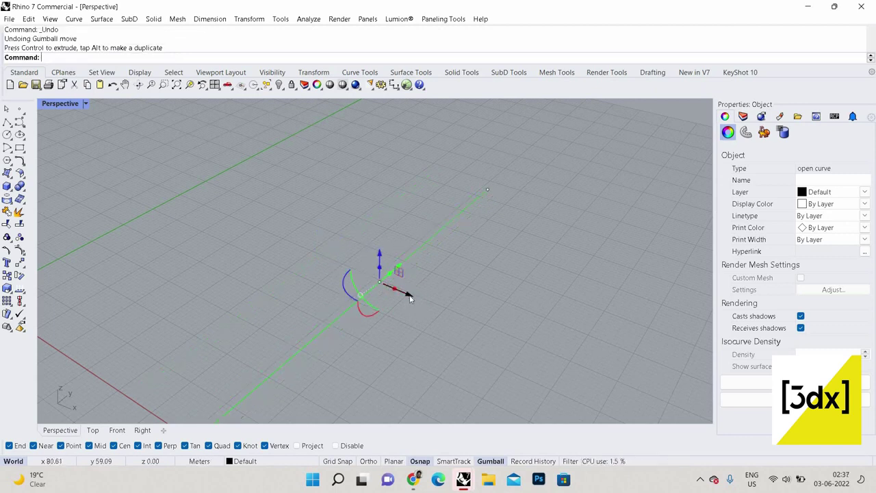
left_click(410, 298)
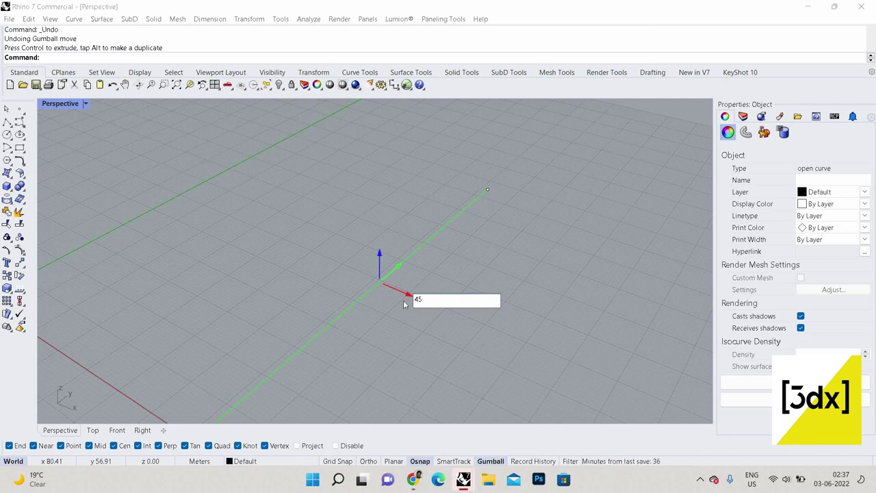
type("4")
key("Return")
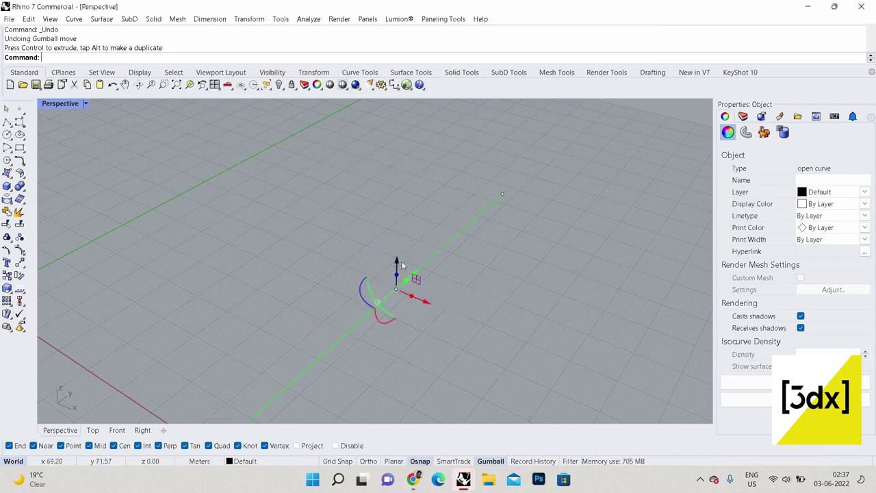
left_click(404, 275)
key("Return")
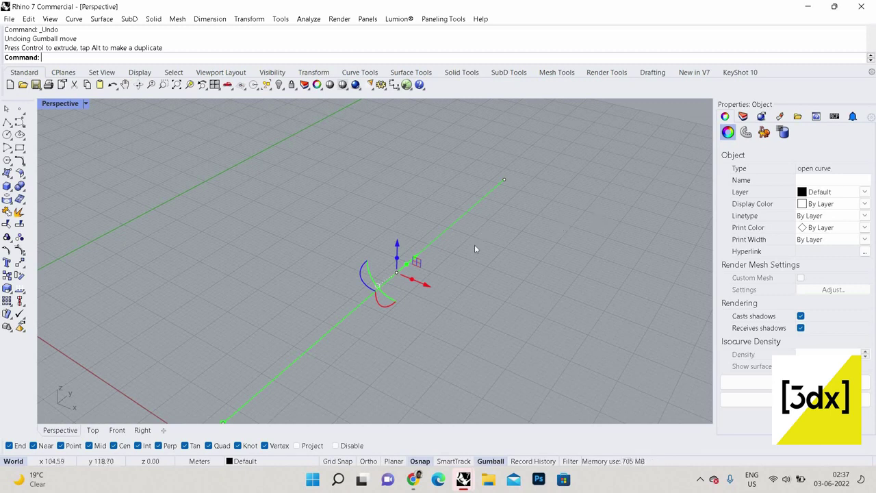
- Try extruding the line upward into a vertical surface with the Gumball twice, undoing each extrusion
right_click_drag(458, 248, 322, 252)
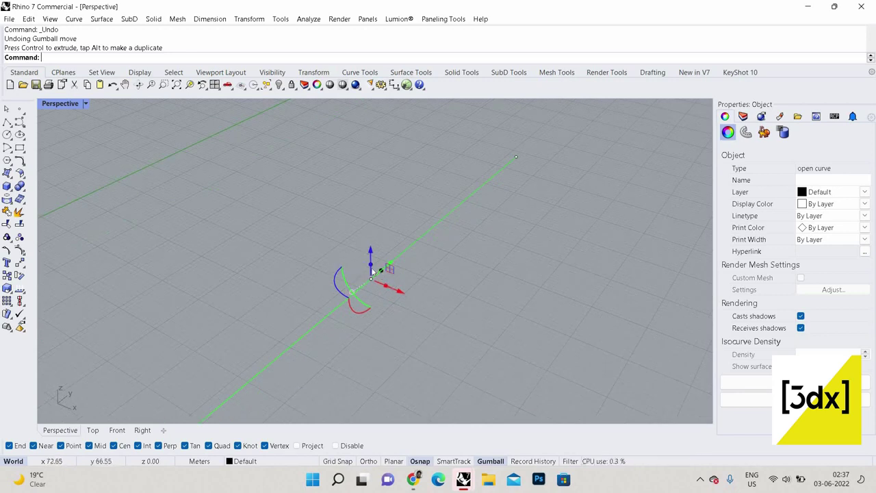
mouse_move(369, 251)
left_mouse_down()
mouse_move(356, 240)
mouse_move(370, 148)
mouse_move(368, 219)
mouse_move(366, 182)
left_mouse_up()
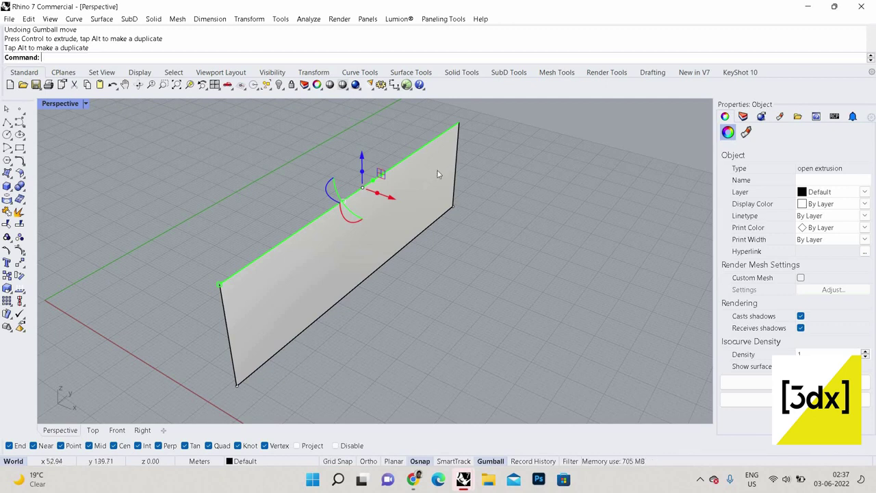
key("ctrl+z")
left_click(396, 250)
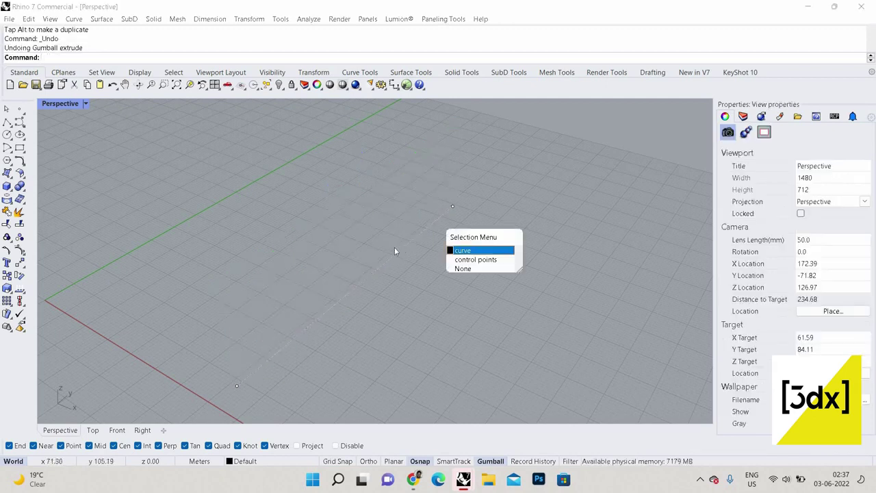
key("Return")
left_click_drag(362, 252, 363, 134)
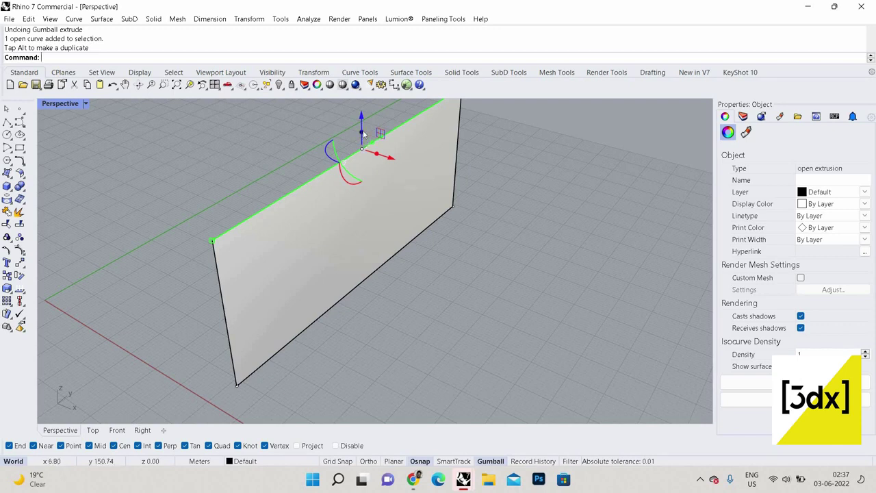
key("ctrl+z")
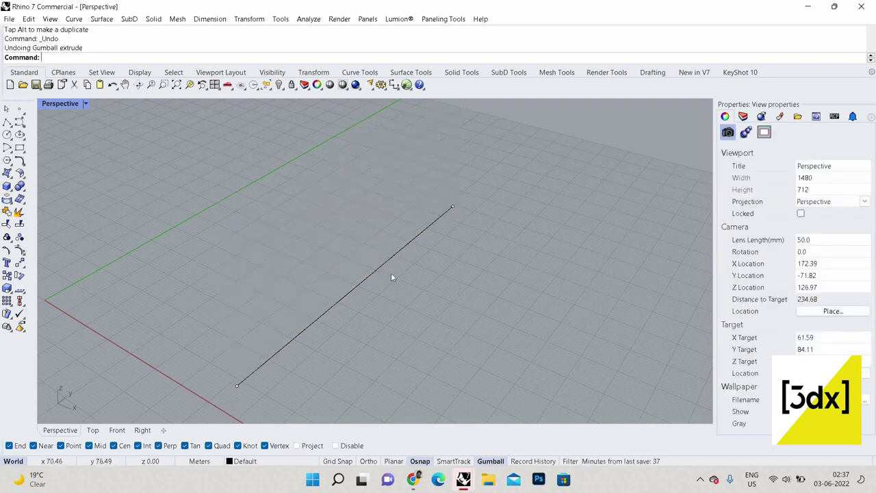
- Try extruding the line along the X axis into a flat surface with the Gumball, and undo the extrusion
left_click(391, 273)
left_click(376, 287)
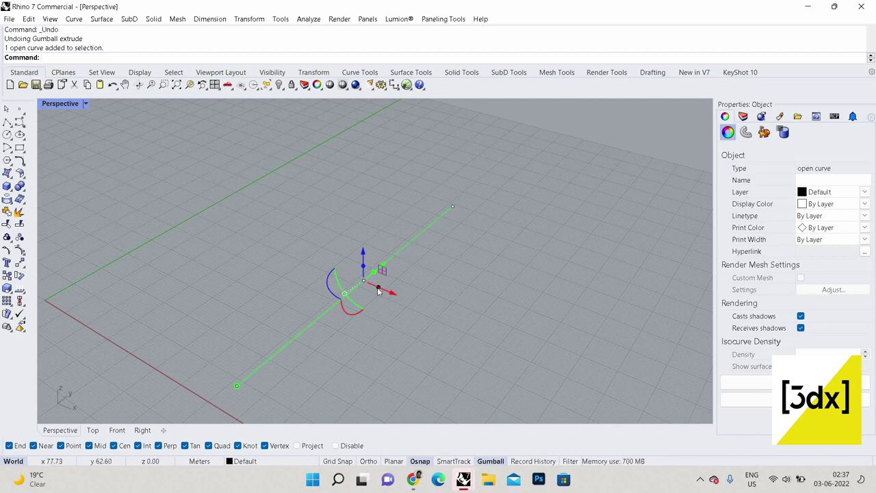
left_click_drag(397, 271, 553, 338)
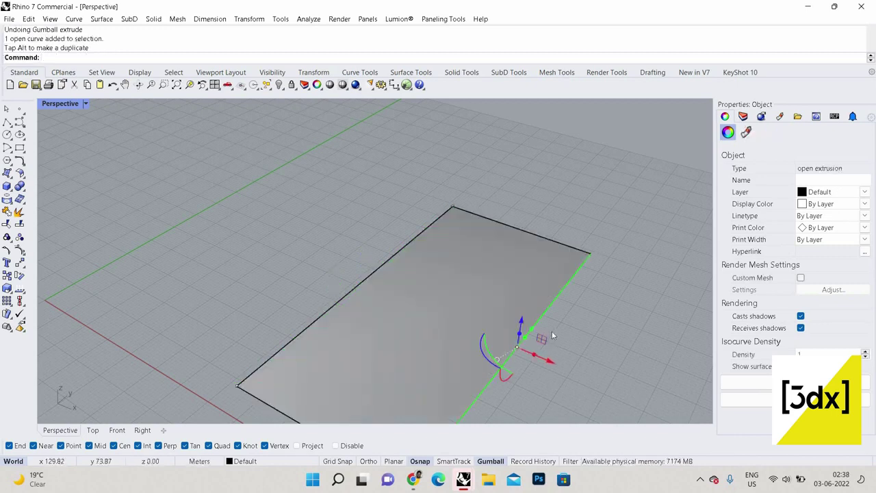
key("ctrl+z")
- Reselect the line and rotate it freely with the Gumball's rotation arcs
left_click(472, 212)
left_click(426, 234)
left_click(380, 282)
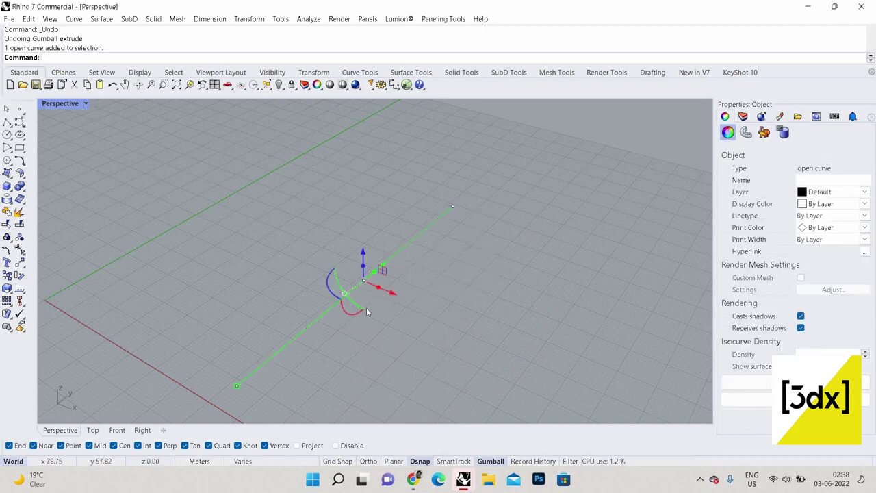
scroll(356, 310, "up", 2)
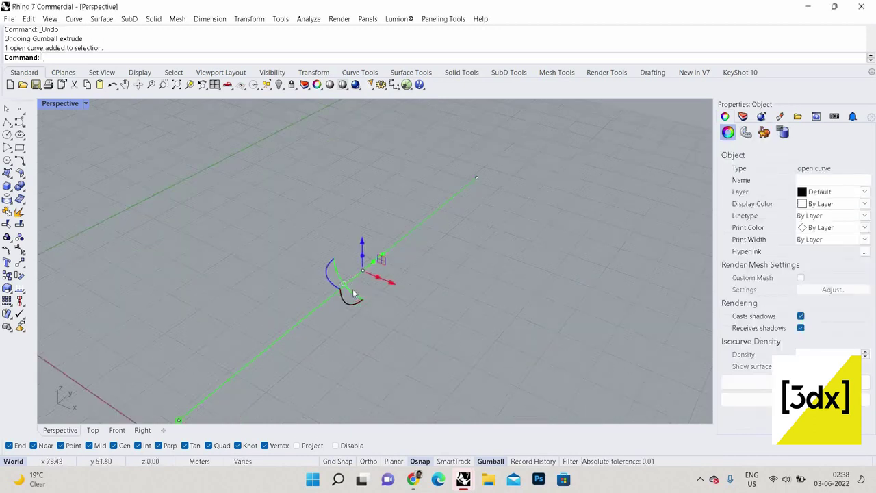
left_click_drag(346, 289, 371, 222)
scroll(358, 255, "down", 12)
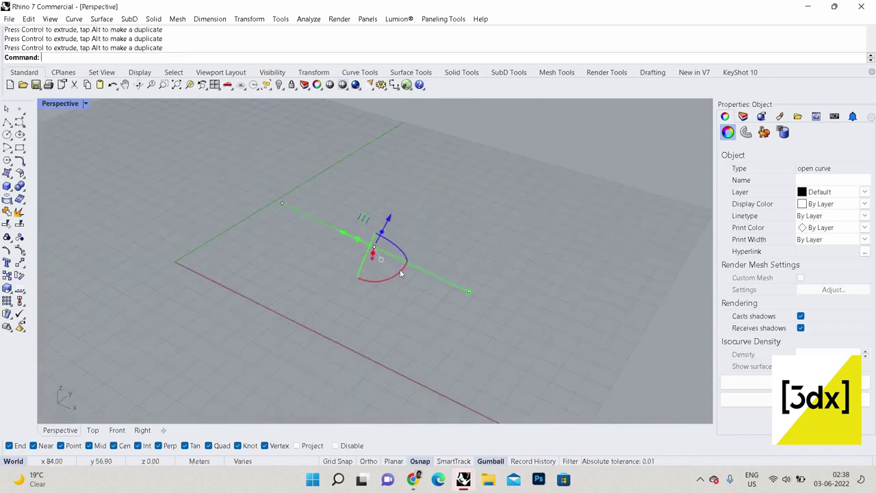
- Start relocating the Gumball, leave the command without picking a new origin, and reselect the rotated line
right_click(381, 264)
left_click(424, 266)
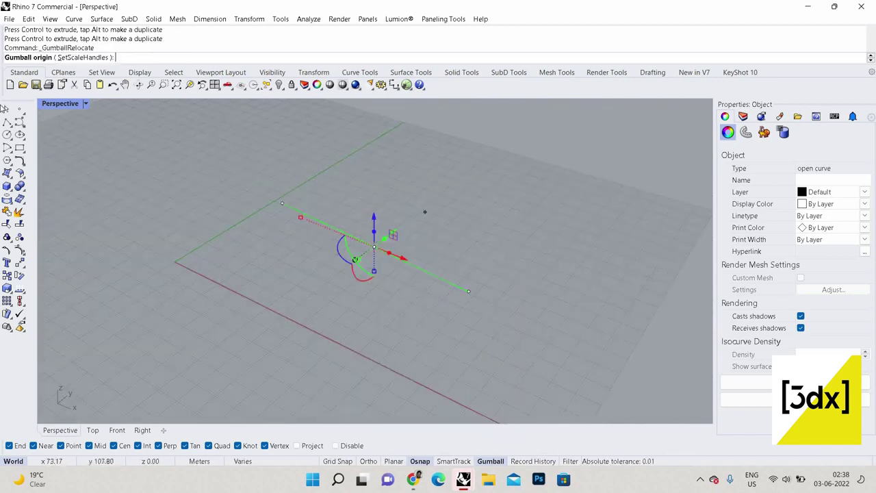
left_click(454, 250)
right_click_drag(375, 252, 360, 252)
right_click(359, 253)
scroll(356, 260, "up", 4)
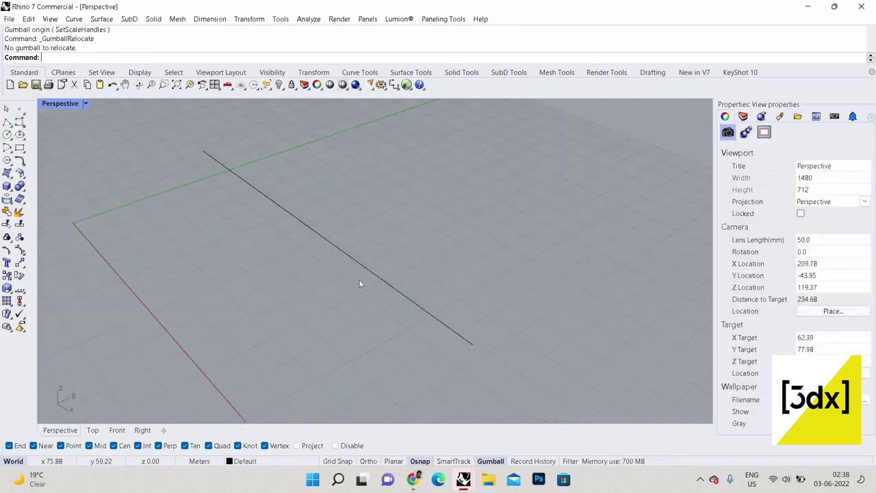
left_click(357, 265)
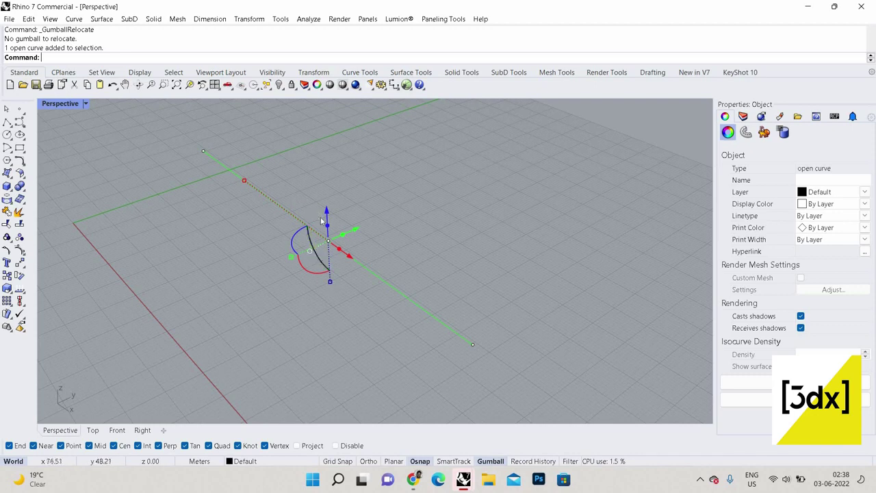
- Try scaling the line with the Gumball's Z, Y and X scale handles in turn, and undo the scaling
left_click_drag(329, 281, 333, 350)
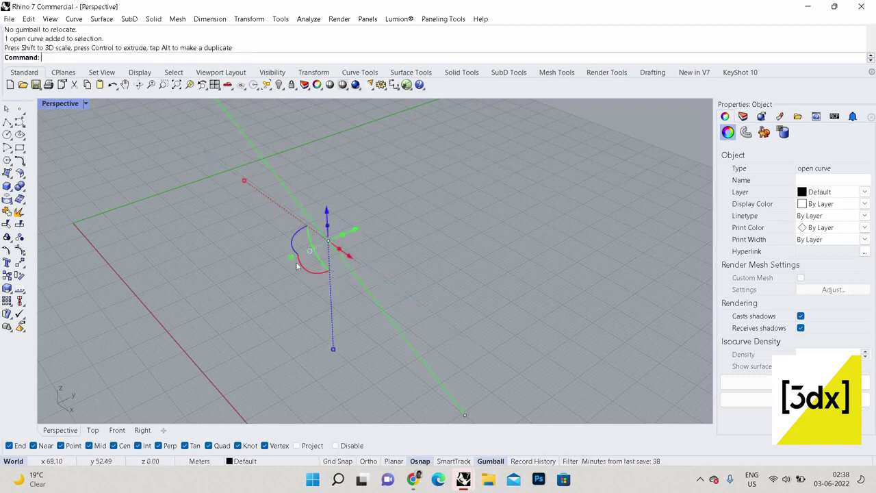
left_click_drag(292, 256, 160, 292)
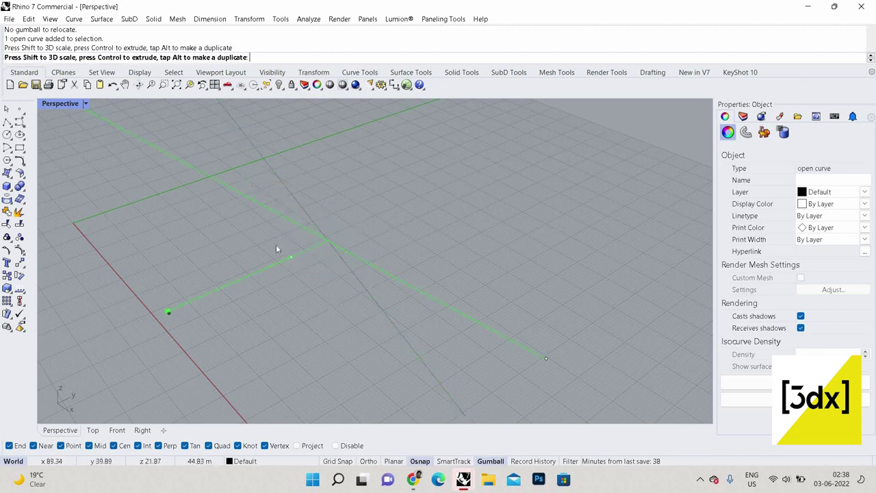
left_click_drag(272, 258, 291, 252)
left_click_drag(245, 180, 127, 151)
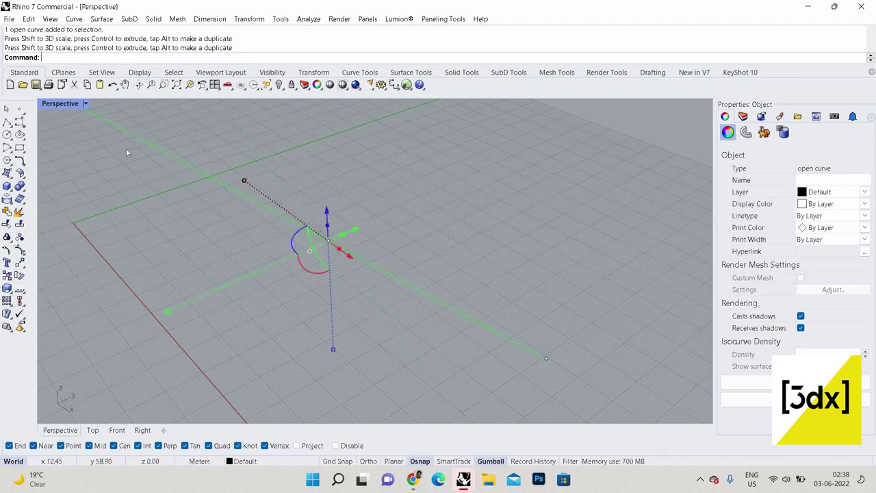
scroll(436, 254, "down", 7)
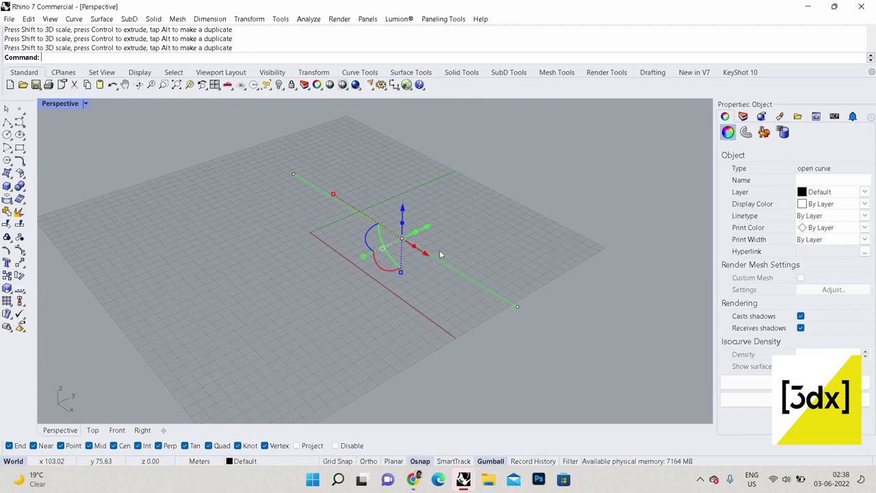
key("ctrl+z")
key("ctrl+z")
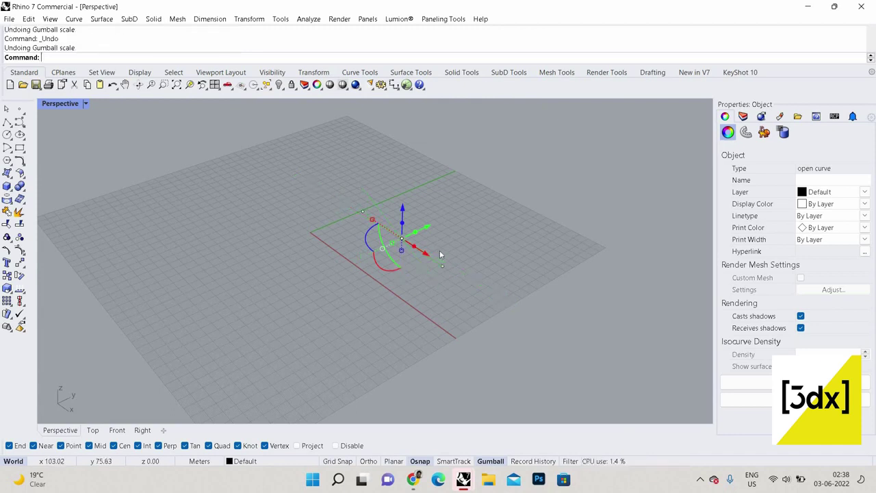
- Undo the line's Gumball rotation and delete the line from the Perspective view
key("ctrl+z")
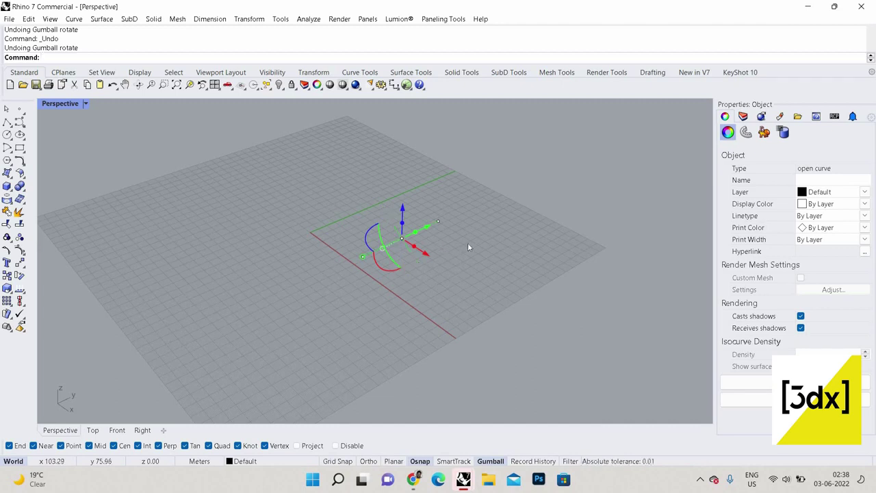
key("Escape")
scroll(430, 243, "up", 3)
key("Escape")
key("Escape")
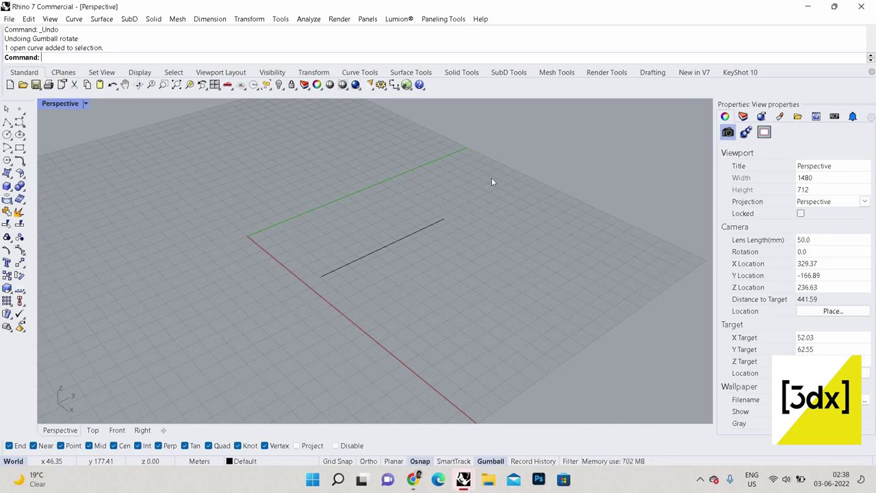
left_click_drag(481, 293, 335, 170)
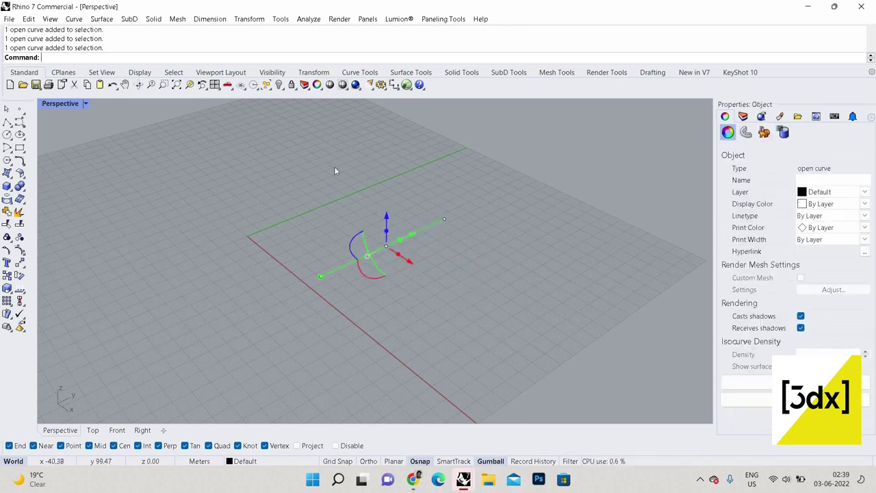
key("Delete")
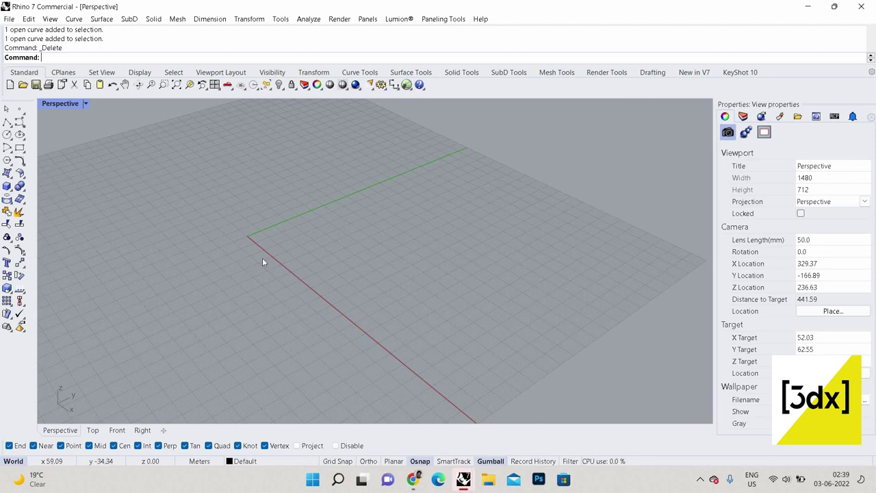
- Place two single point objects on the grid between the red and green axes, one near the origin and one farther out
scroll(262, 257, "down", 3)
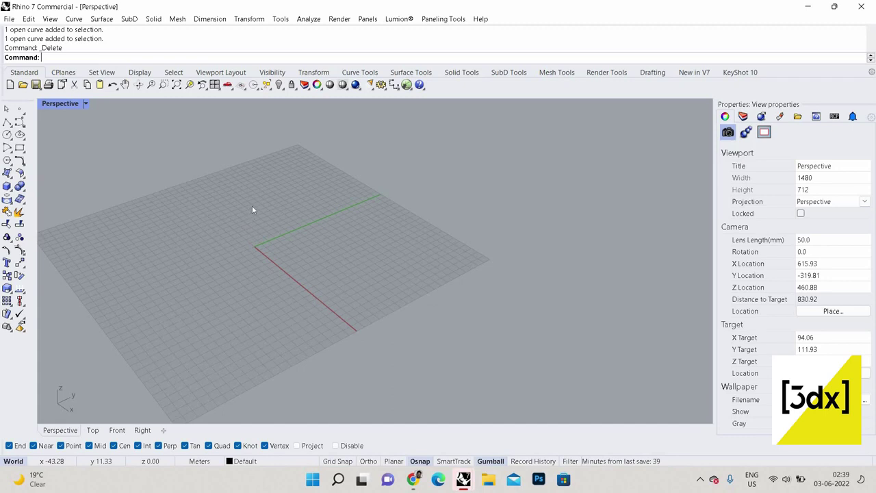
scroll(269, 238, "up", 2)
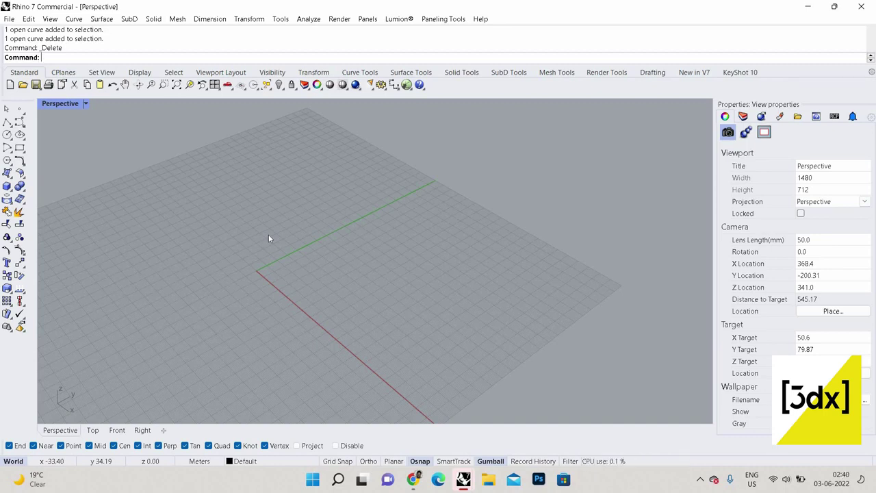
scroll(278, 237, "up", 4)
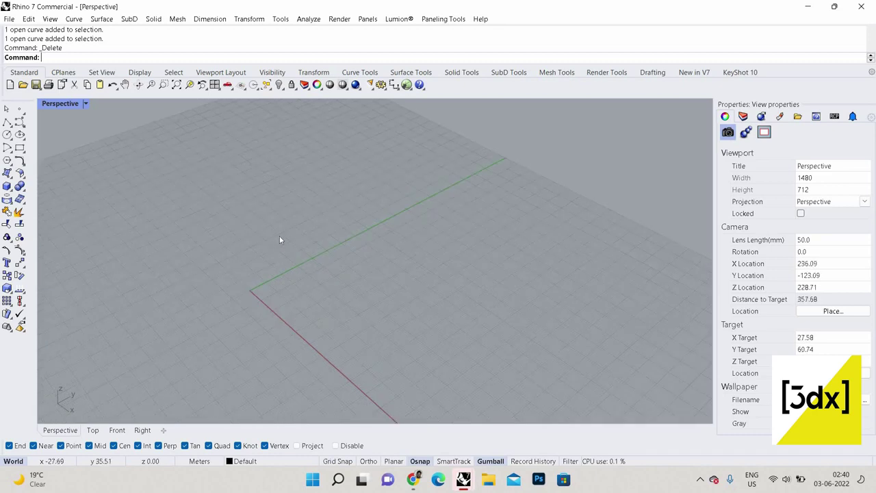
left_click(19, 109)
left_click(398, 276)
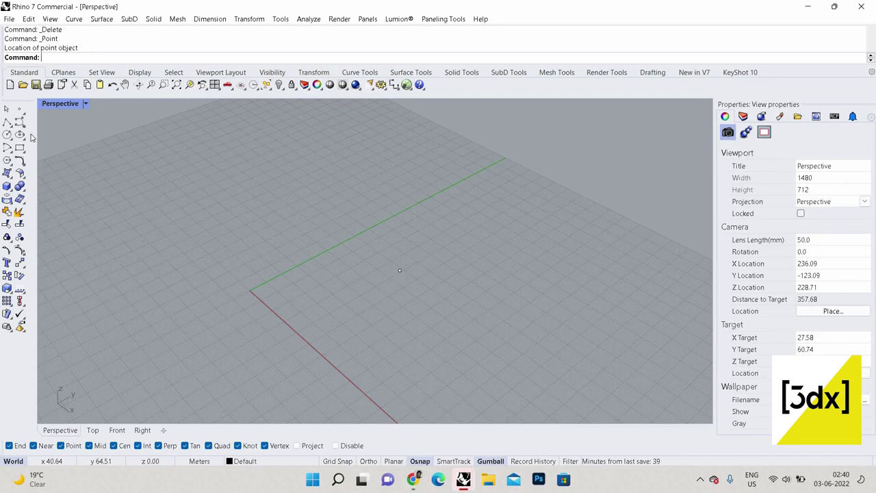
key("Return")
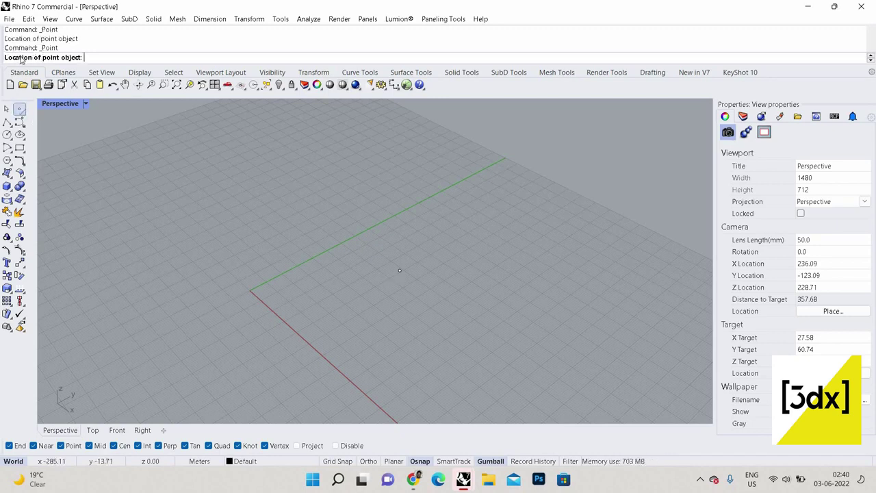
left_click(327, 290)
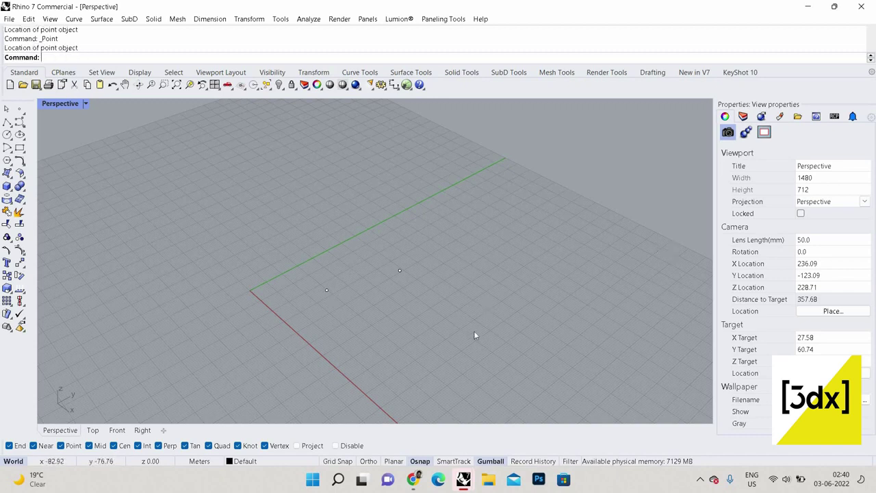
- Select both points with a window selection and reselect them with crossing selections
left_click_drag(292, 176, 469, 293)
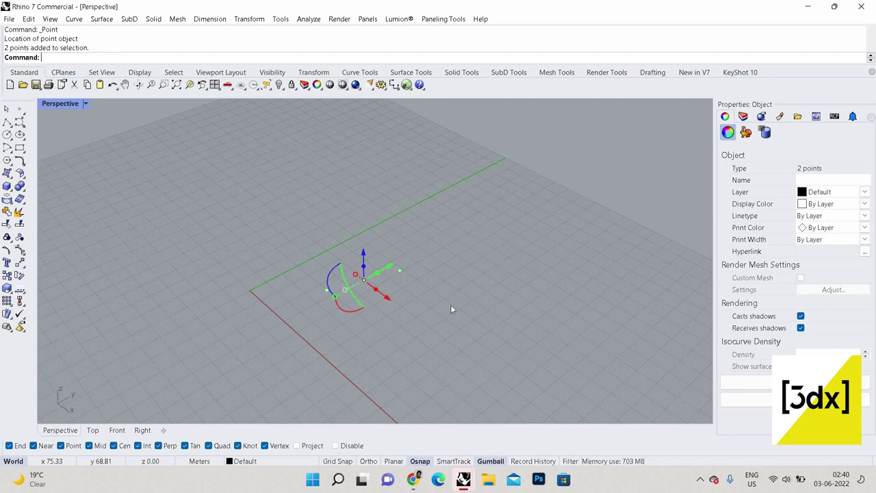
left_click_drag(465, 342, 123, 201)
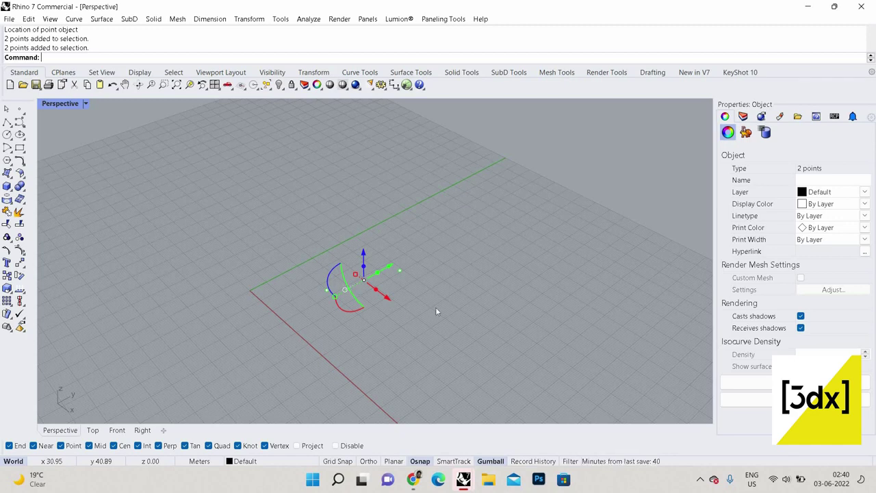
left_click_drag(435, 310, 261, 200)
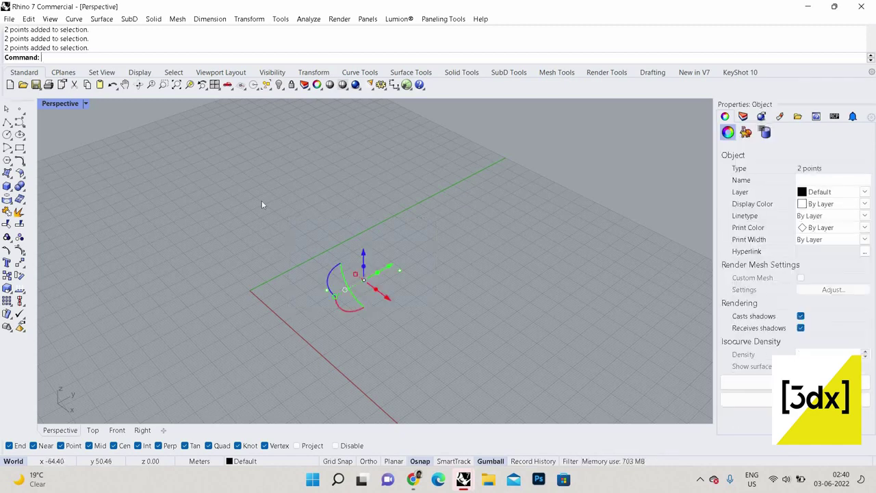
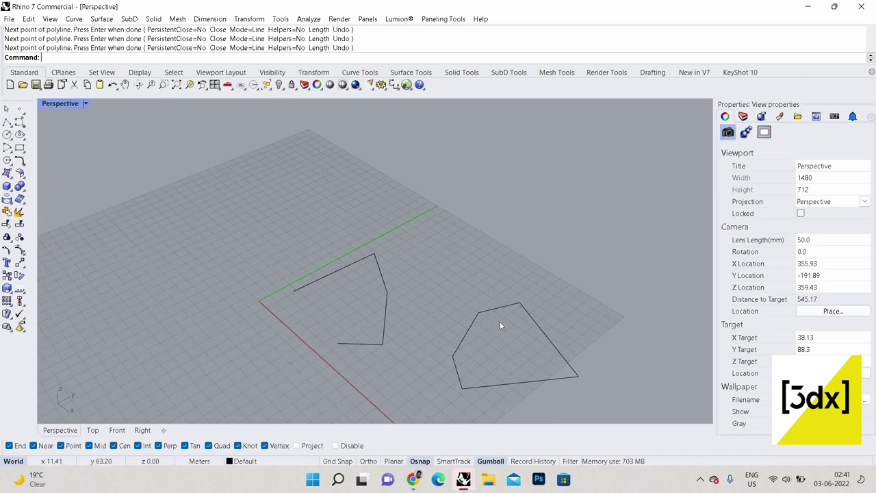
- Draw an open degree-3 control point curve from five points, looping over the grid's far edge beyond the closed polyline
scroll(479, 312, "down", 4)
scroll(480, 315, "up", 4)
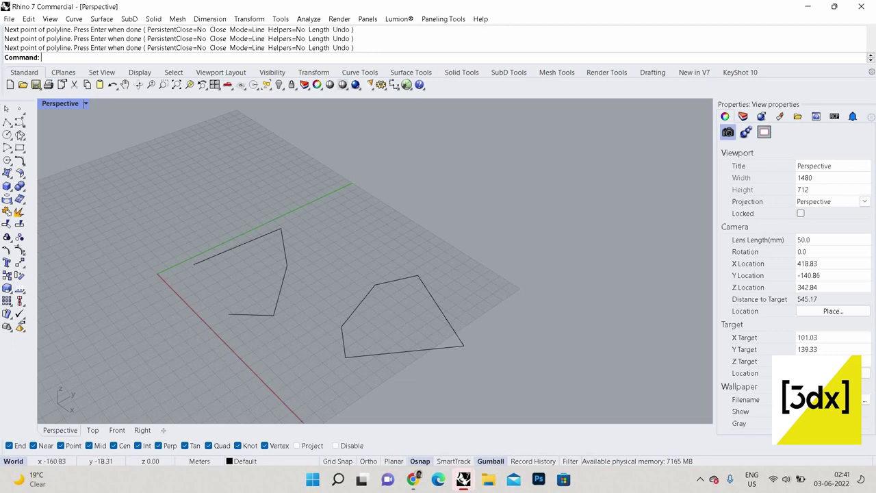
left_click(18, 123)
type("curve")
key("Return")
left_click(386, 193)
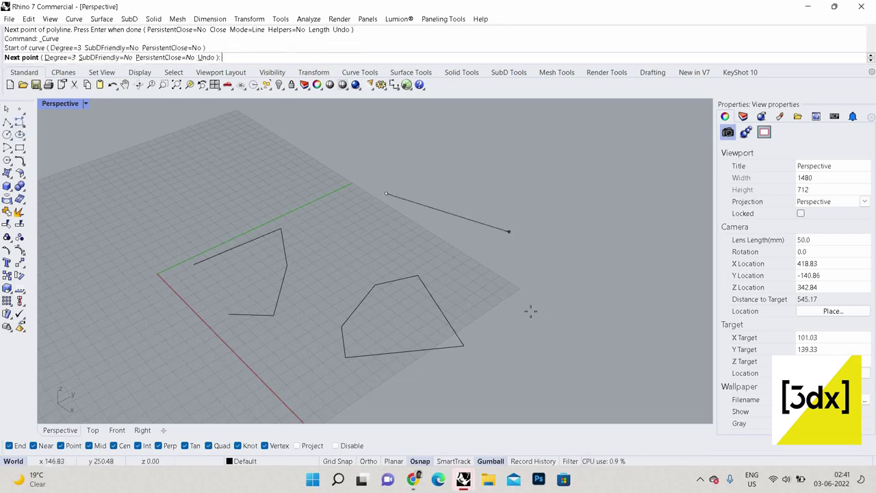
left_click(559, 251)
left_click(545, 318)
left_click(489, 294)
left_click(427, 251)
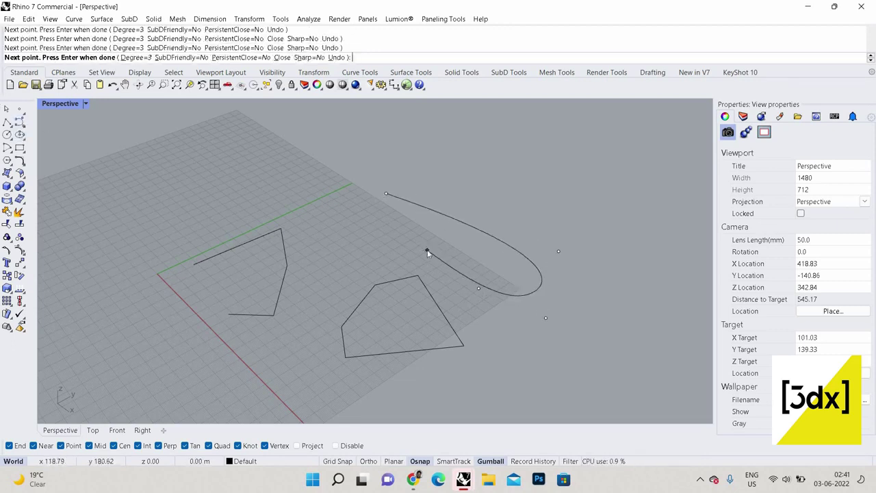
key("Return")
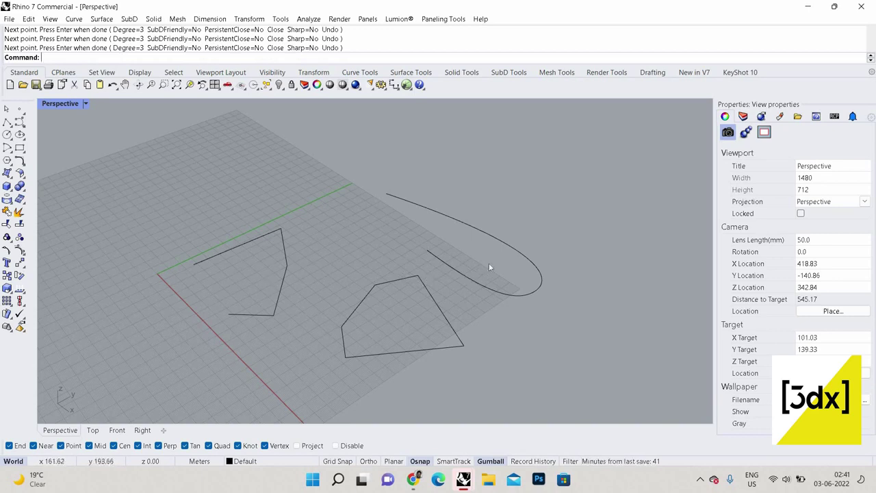
- Select the open polyline, the freeform curve and the closed polyline in turn to compare their control points and object types
scroll(524, 296, "up", 2)
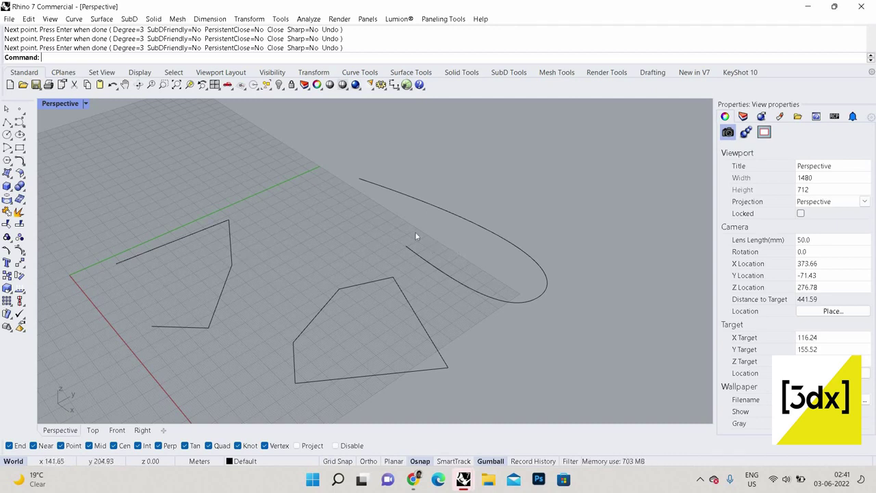
scroll(334, 204, "down", 2)
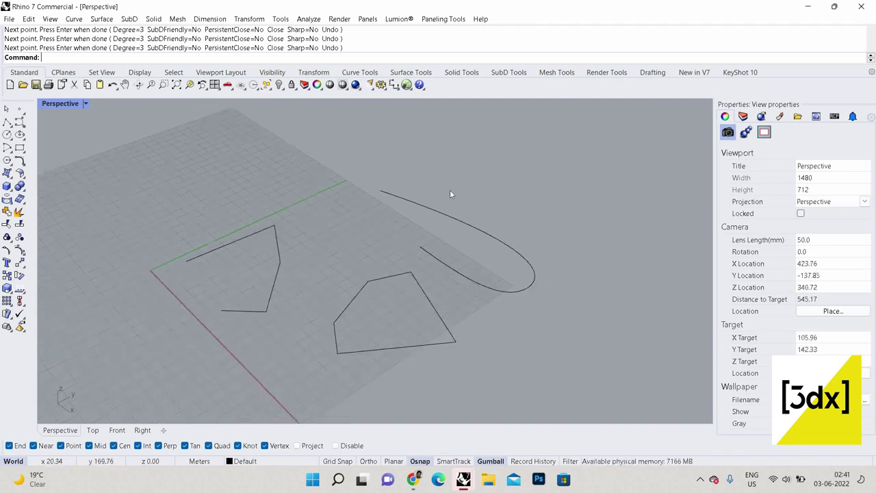
left_click(264, 232)
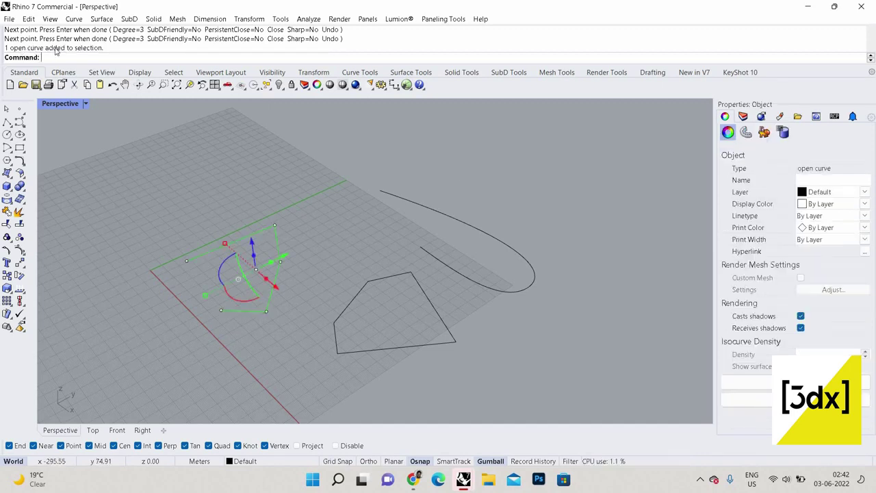
left_click(487, 231)
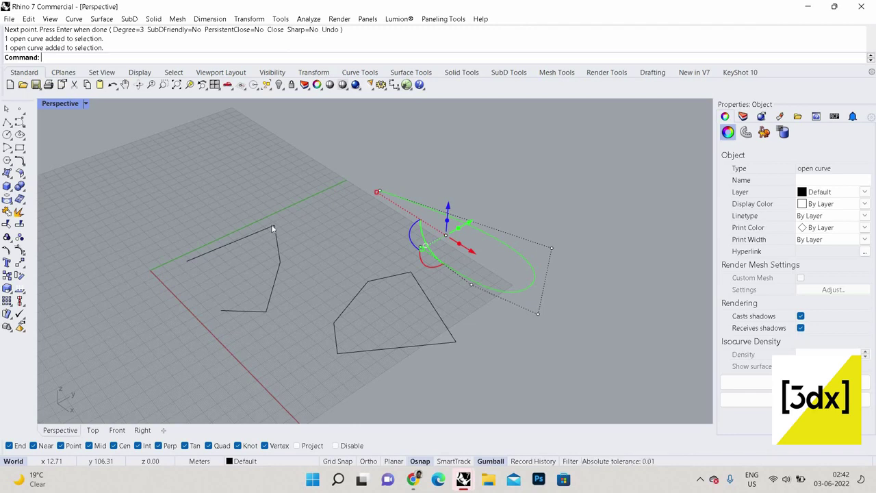
left_click(252, 232)
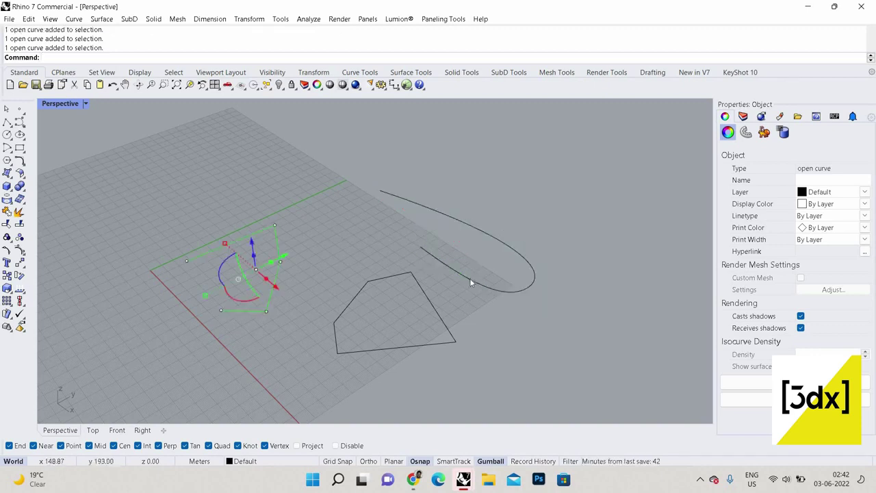
left_click(470, 280)
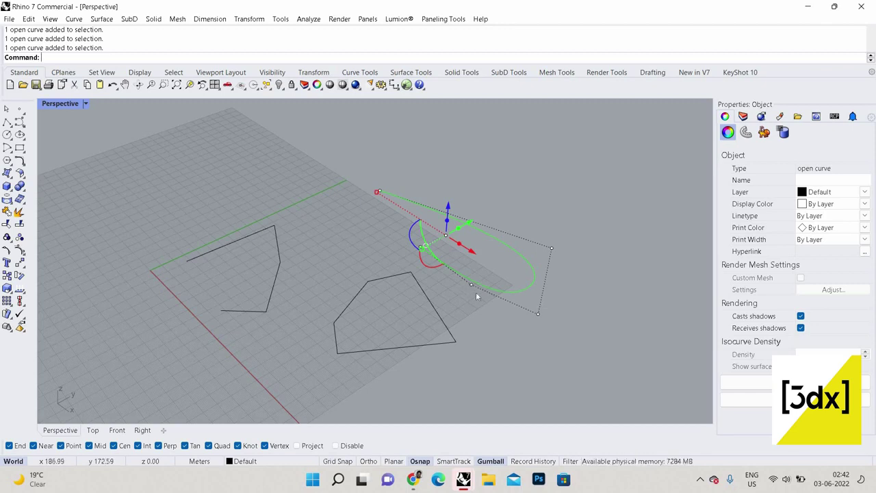
left_click(479, 309)
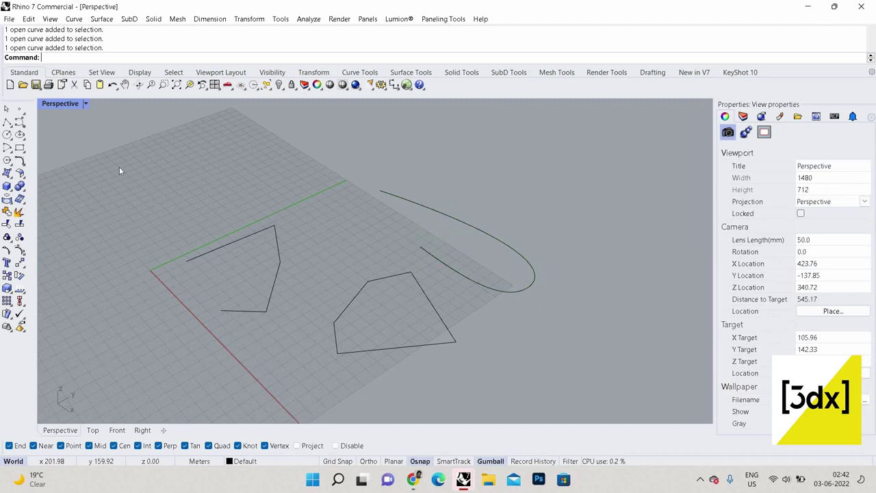
left_click(280, 251)
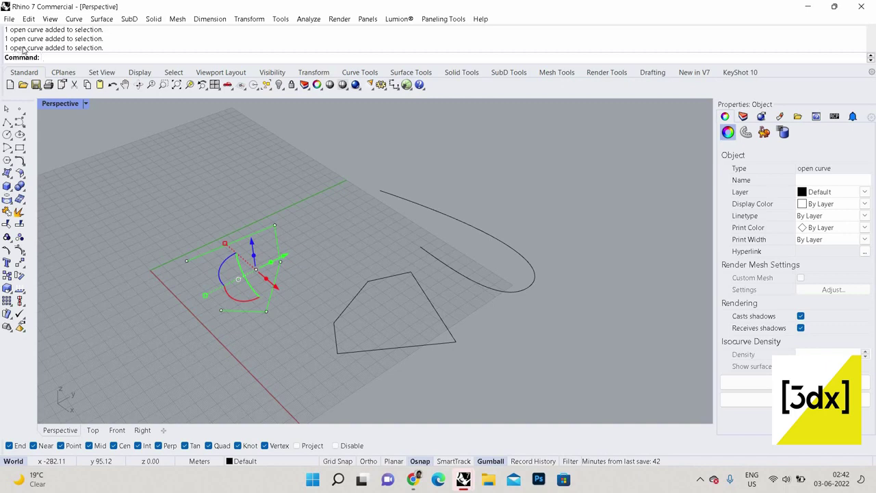
left_click(444, 267)
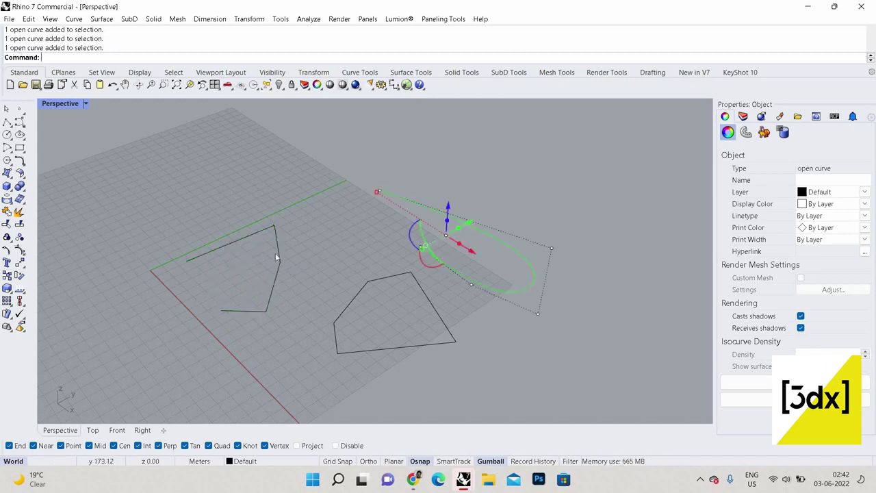
left_click(279, 251)
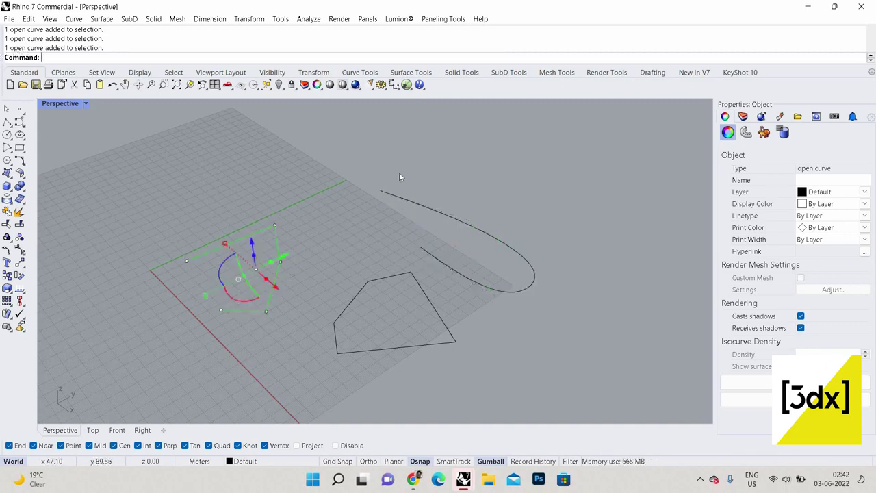
left_click(451, 272)
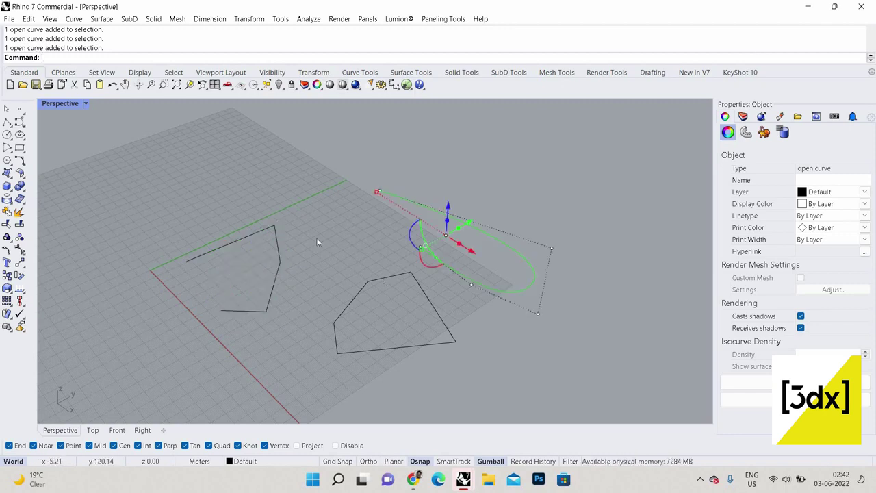
left_click(348, 305)
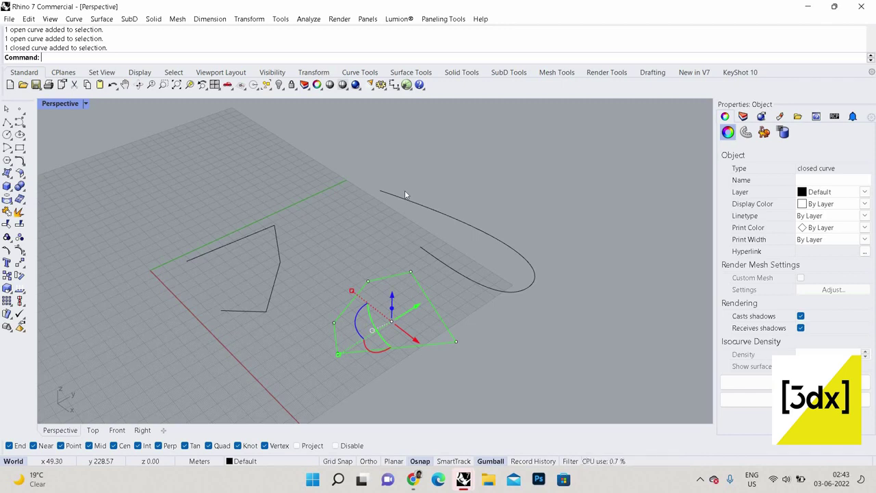
left_click(377, 238)
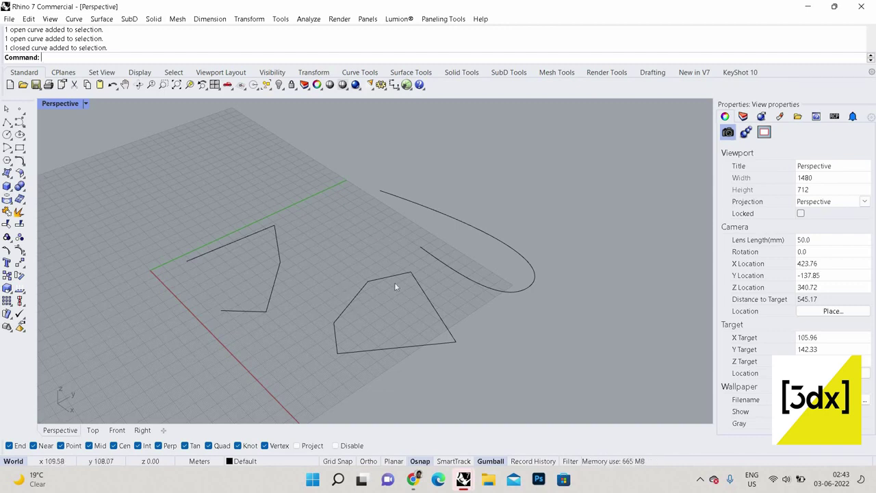
- Extrude the closed polyline upward about 86 m with ExtrudeCrv
left_click(442, 316)
type("ExtrudeCrv")
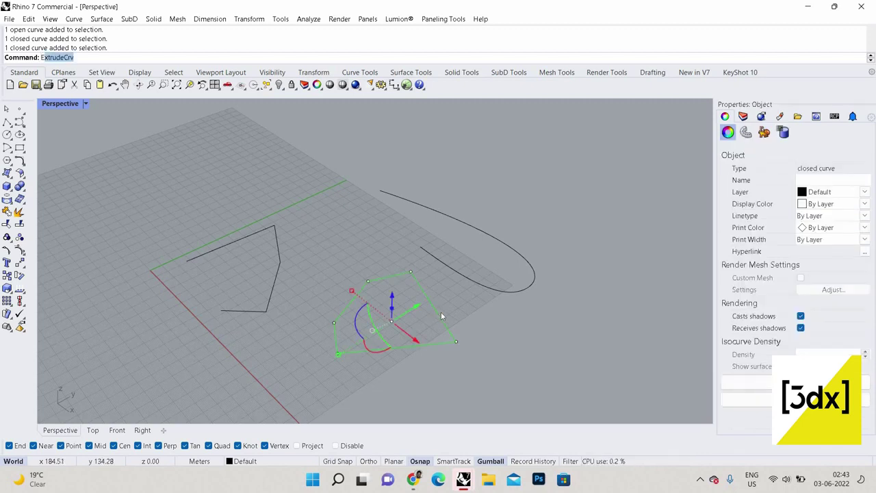
key("Return")
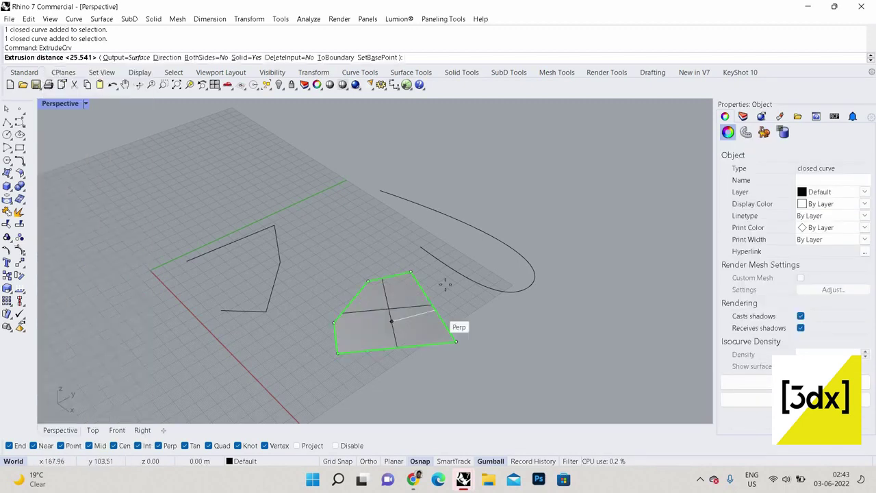
scroll(485, 233, "down", 2)
mouse_move(485, 232)
right_mouse_down()
mouse_move(473, 190)
mouse_move(512, 199)
mouse_move(411, 250)
mouse_move(417, 234)
right_mouse_up()
scroll(479, 187, "up", 3)
left_click(443, 211)
- Extrude the open polyline upward about 89 m with ExtrudeCrv and clear the selection
right_click_drag(465, 138, 312, 362)
right_click(419, 239)
right_click(425, 240)
left_click(312, 362)
right_click(313, 230)
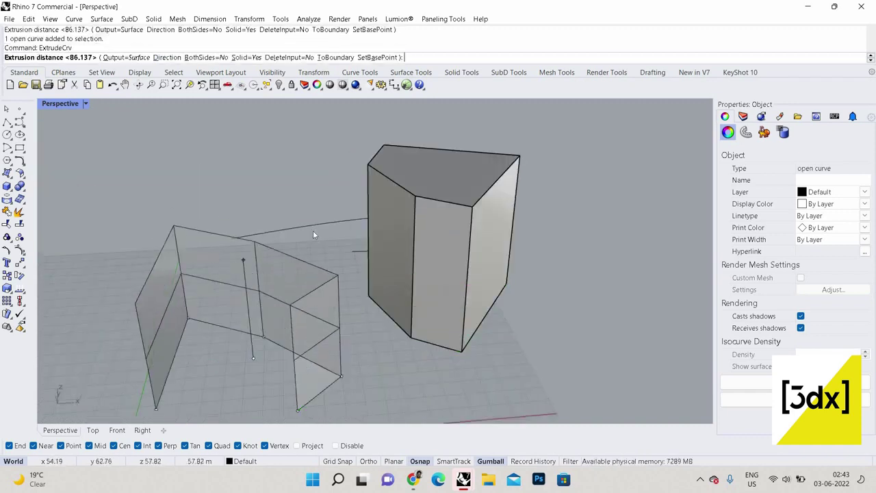
left_click(278, 206)
key("Return")
left_click(278, 204)
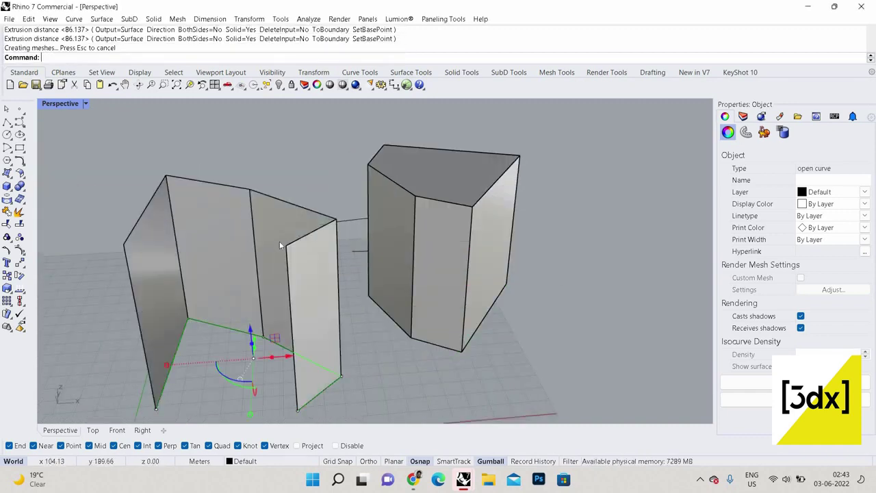
right_click_drag(277, 204, 312, 163)
left_click(226, 368)
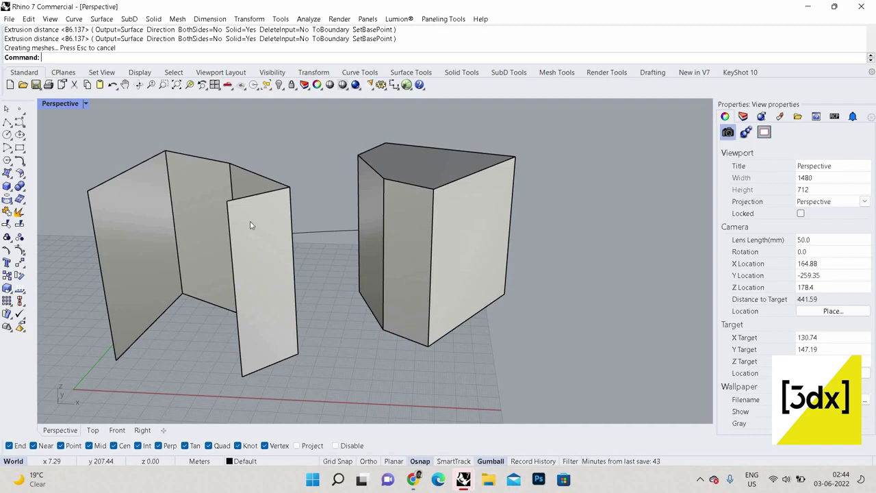
left_click(277, 243)
scroll(326, 251, "down", 4)
right_click_drag(327, 252, 369, 270)
right_click(337, 269)
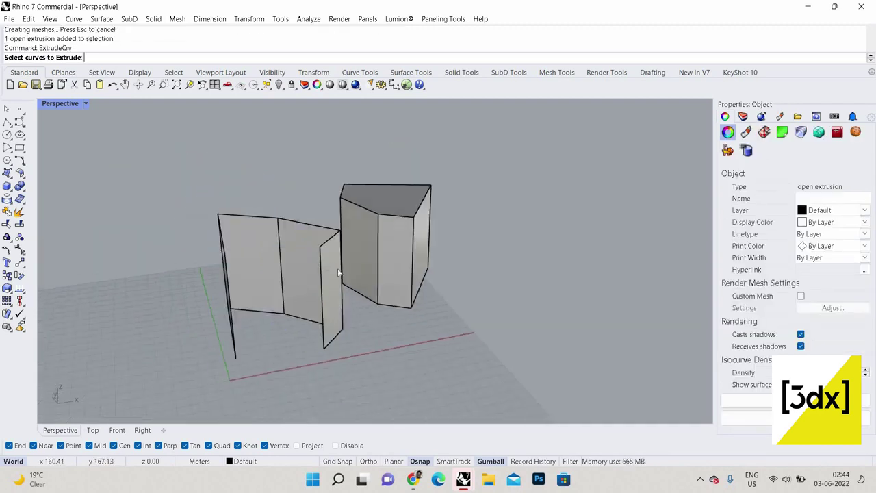
right_click_drag(313, 268, 262, 245)
key("Escape")
- Select the open and closed extrusions alternately to compare their object types
scroll(273, 239, "up", 2)
left_click(227, 198)
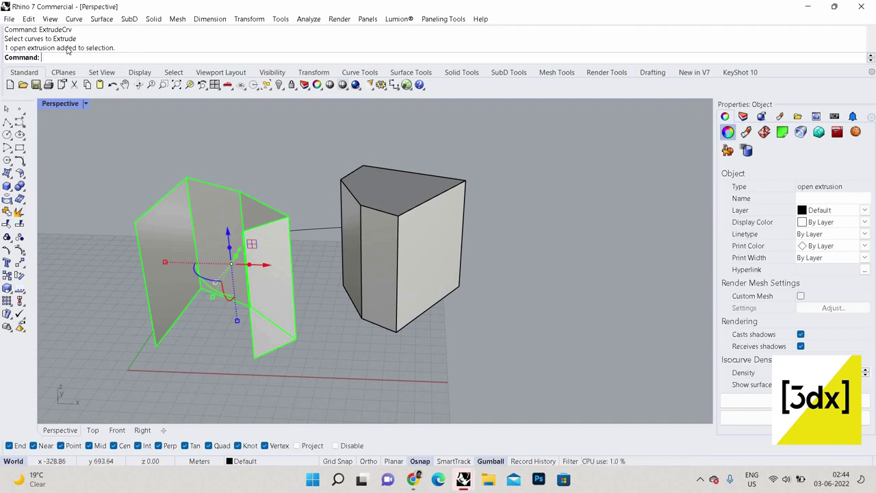
left_click(368, 217)
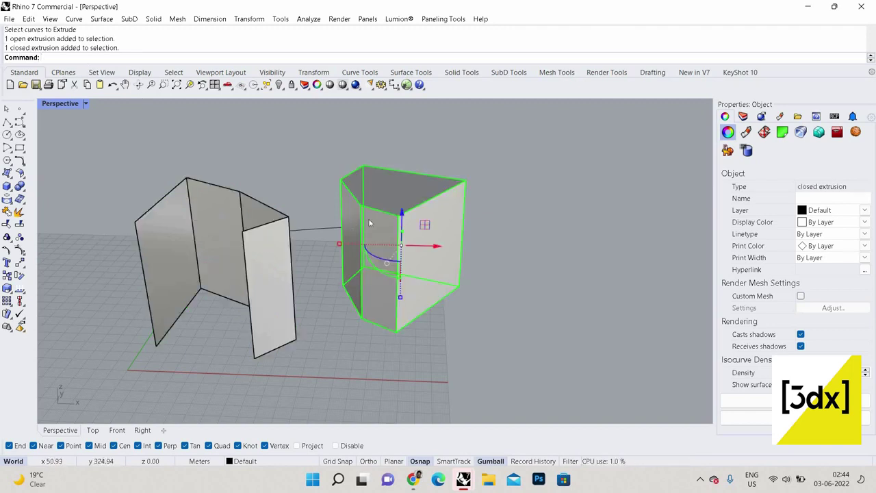
left_click(277, 223)
- Delete the closed extrusion and the open extrusion, keeping their base curves
left_click(373, 217)
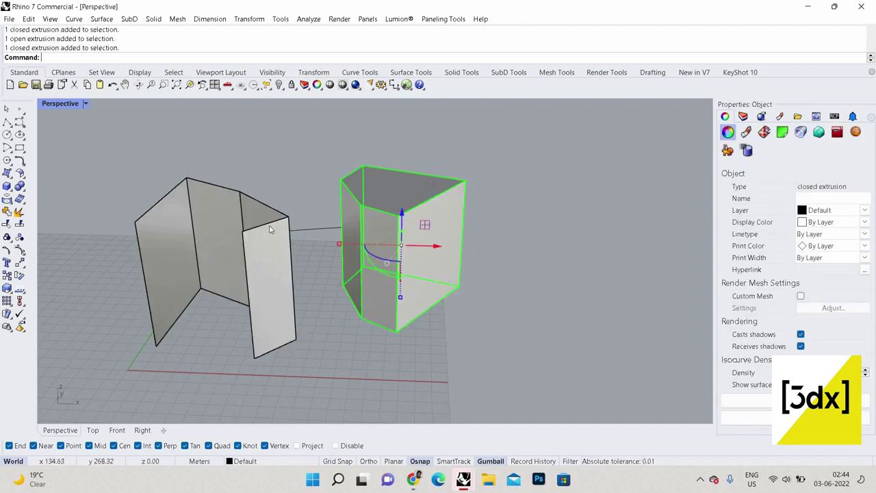
key("Delete")
left_click(293, 234)
key("Delete")
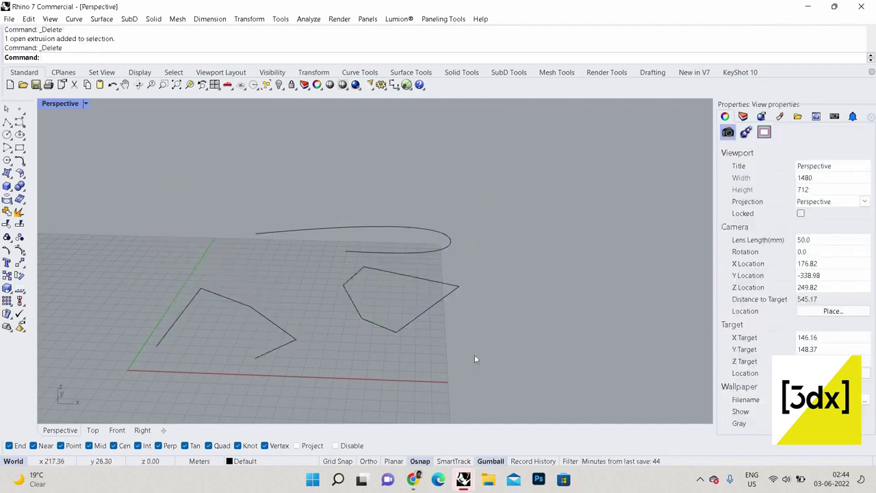
scroll(475, 355, "down", 6)
scroll(474, 354, "up", 4)
left_click_drag(474, 354, 282, 258)
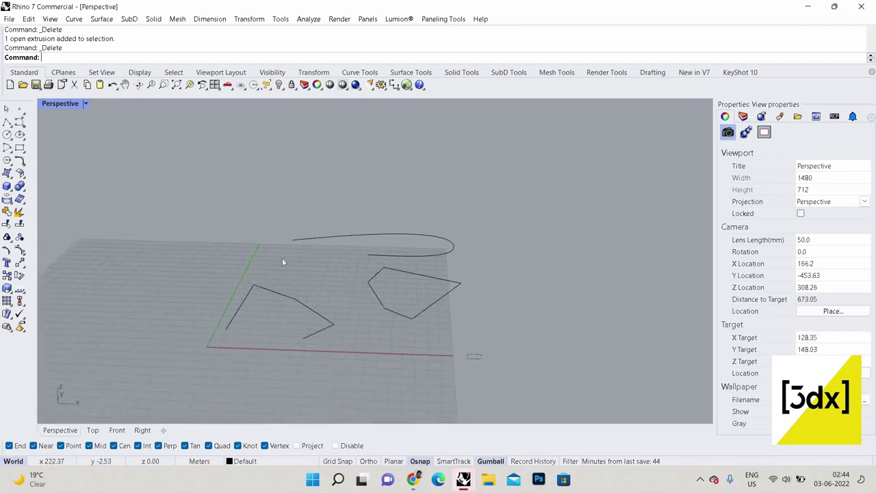
scroll(282, 259, "down", 4)
key("Return")
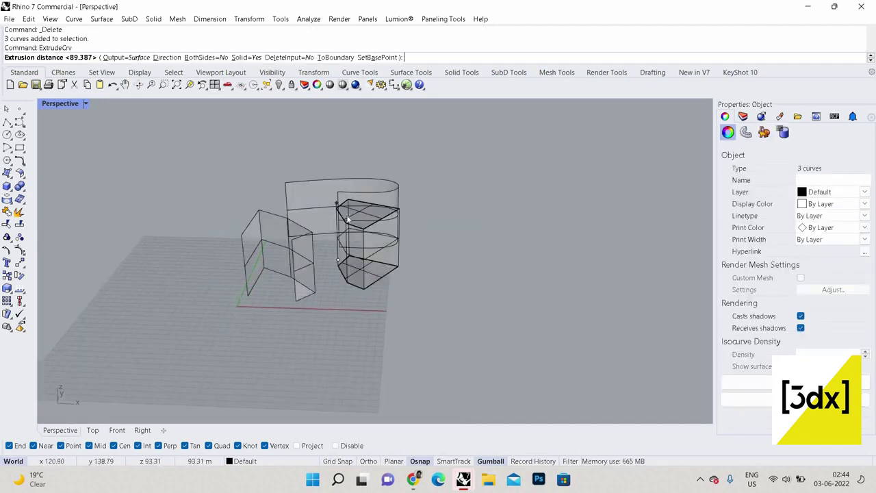
key("Escape")
key("Escape")
- Delete the two polylines and the freeform curve together from the Perspective view
left_click_drag(410, 312, 276, 238)
key("Delete")
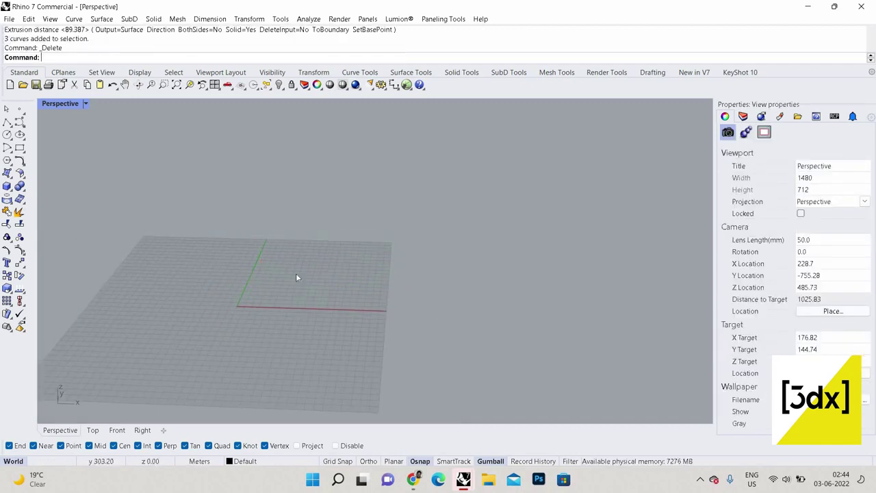
scroll(275, 241, "down", 4)
key("Return")
scroll(300, 245, "up", 2)
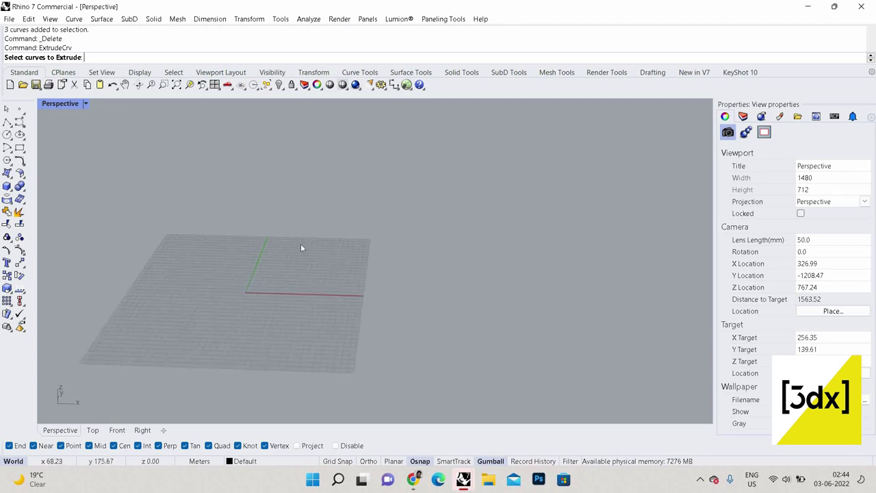
key("Escape")
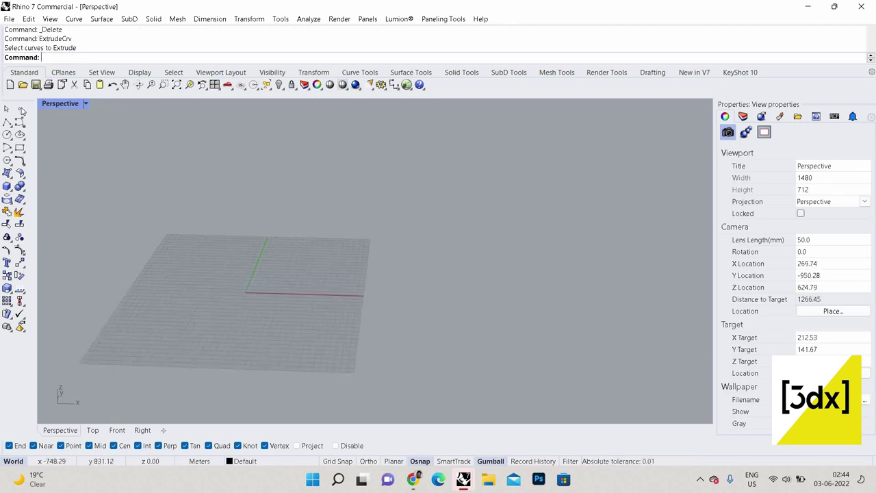
left_click(12, 129)
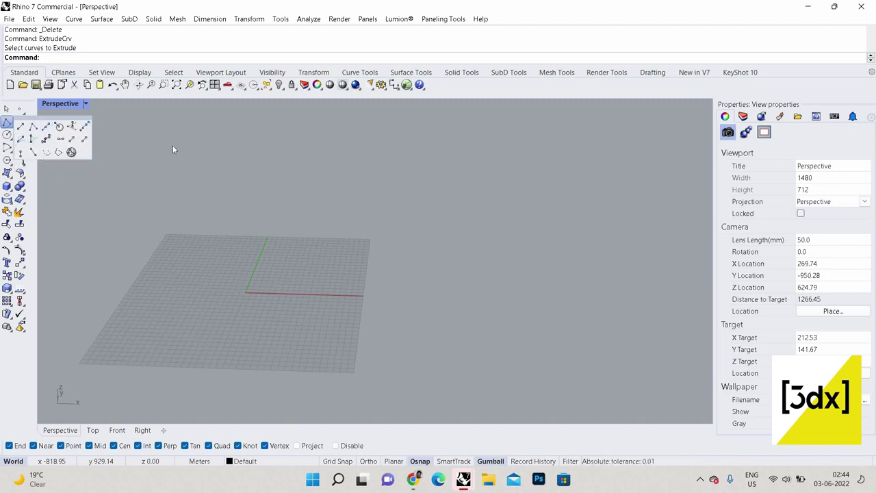
scroll(320, 272, "down", 6)
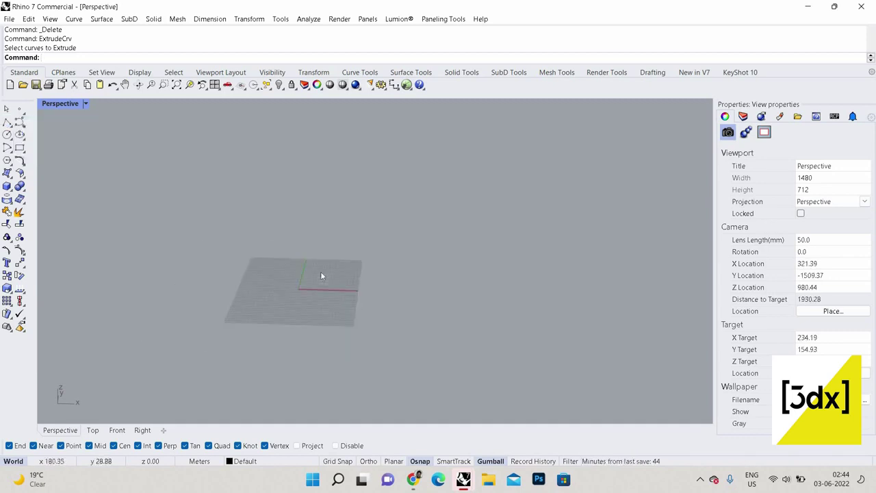
scroll(281, 251, "up", 6)
scroll(280, 251, "up", 2)
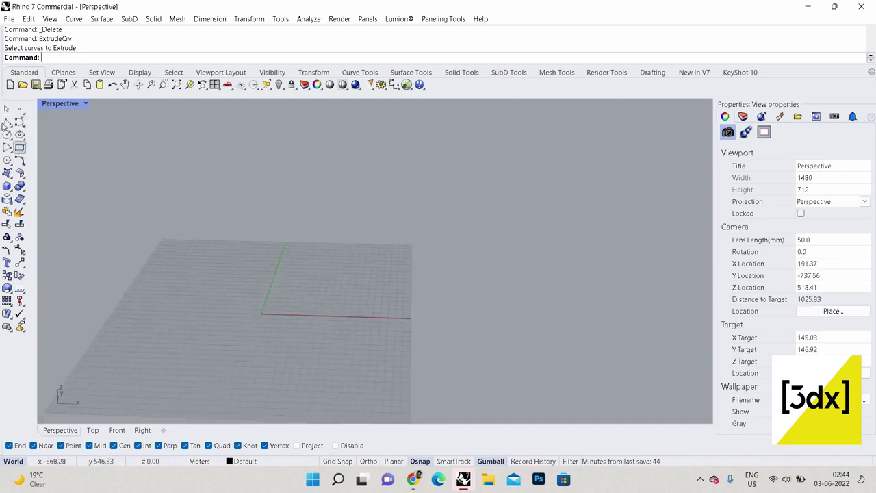
- Draw a single slanted line on the negative-X side of the grid with the Line tool, select it and clear the selection
left_click(6, 122)
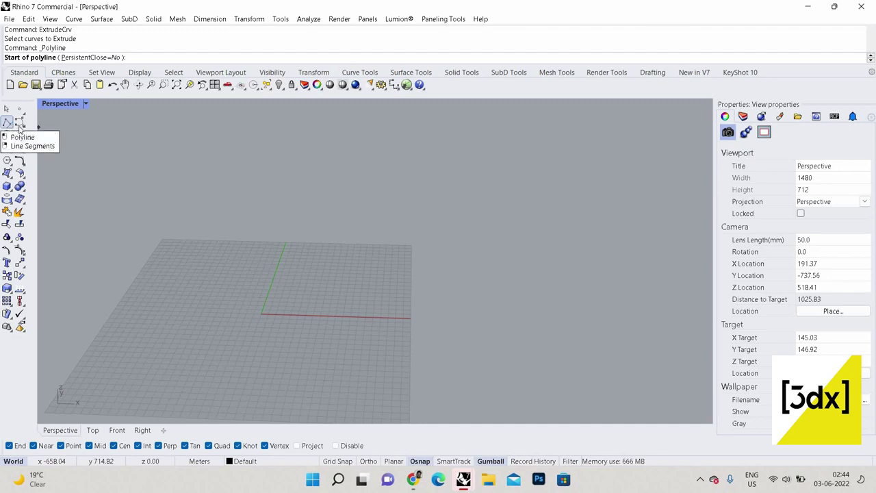
left_click(158, 317)
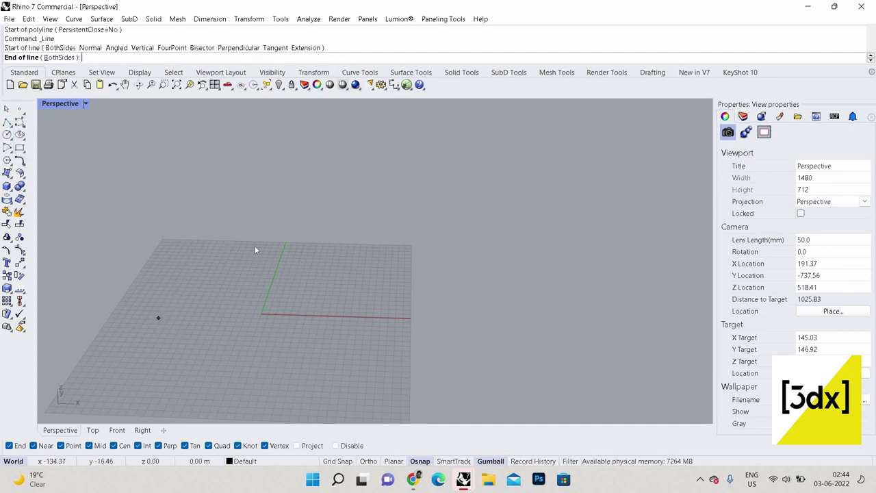
left_click(192, 257)
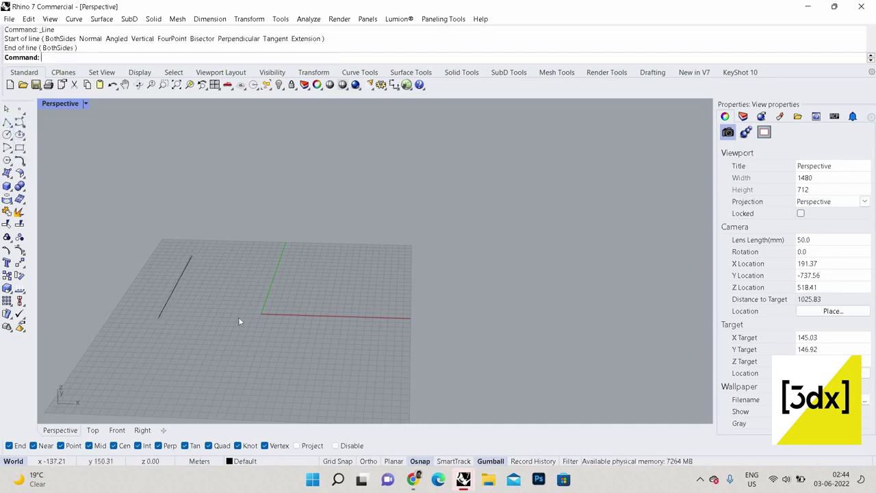
scroll(209, 278, "up", 4)
left_click(195, 268)
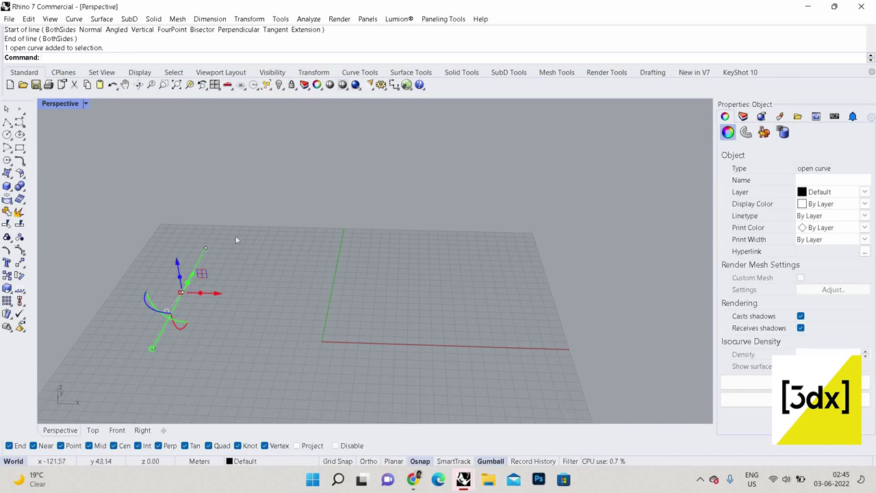
key("Escape")
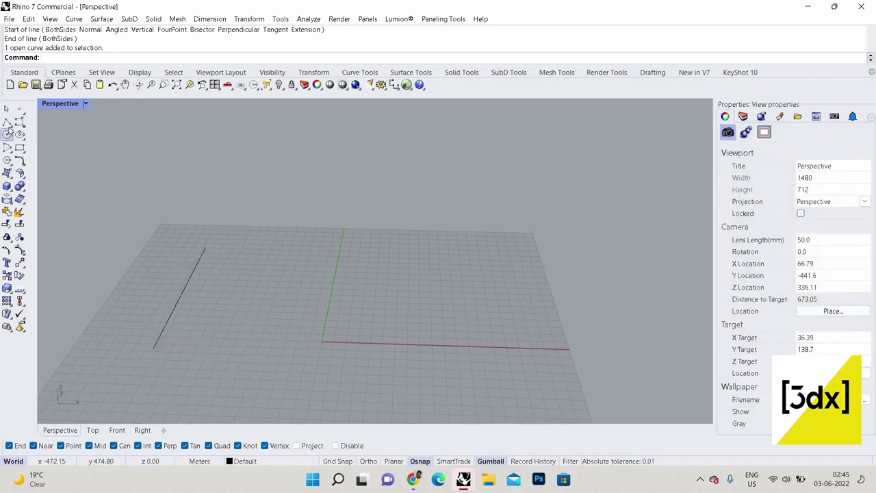
- Draw a second single line across the Y axis, roughly parallel to and behind the X axis
left_click(11, 126)
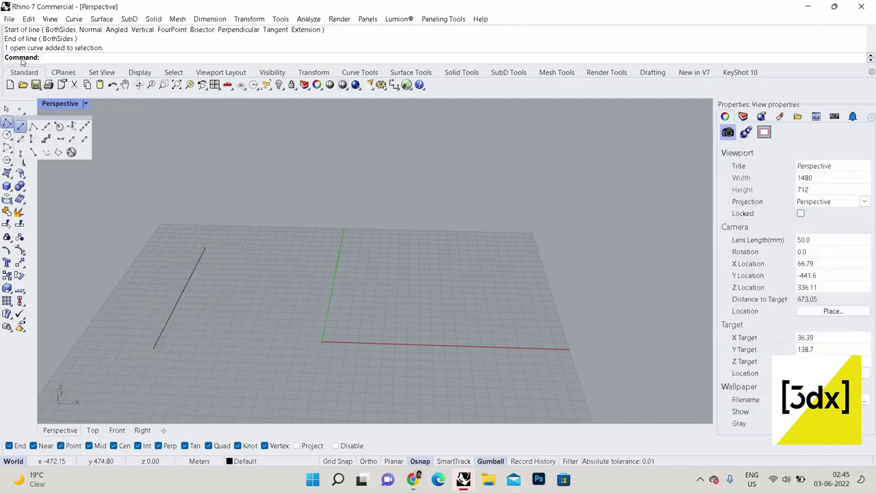
left_click(7, 128)
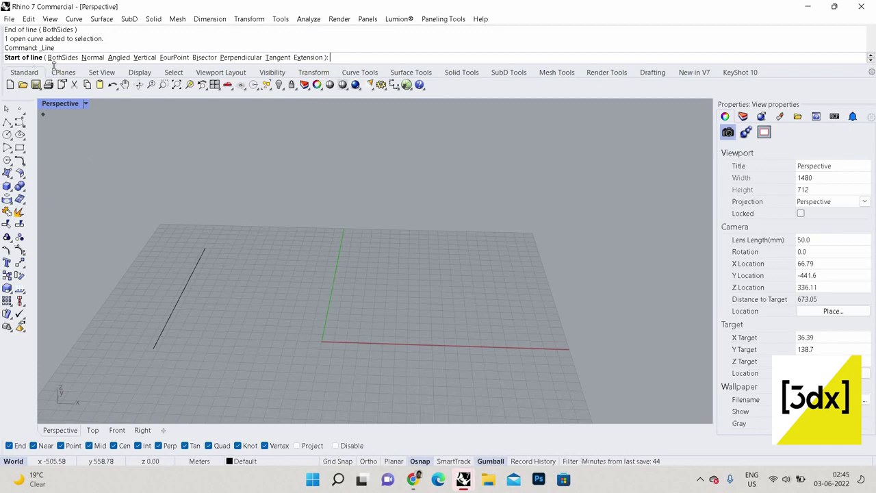
left_click(275, 297)
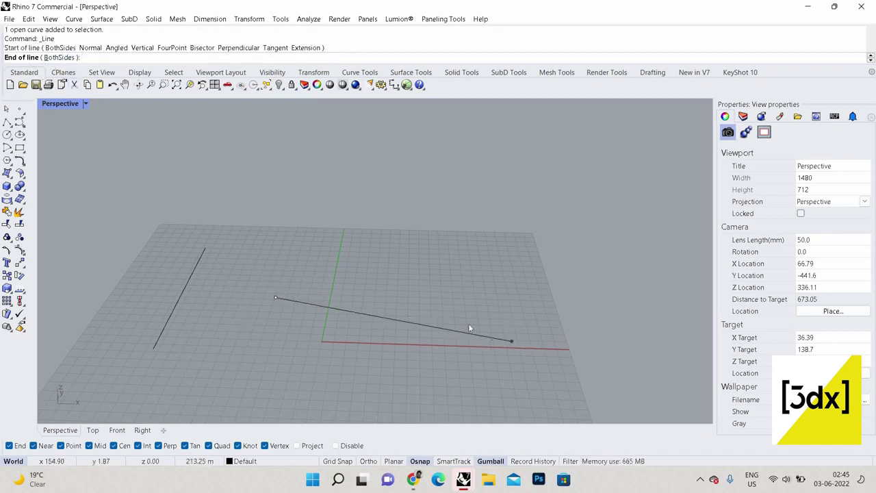
left_click(508, 296)
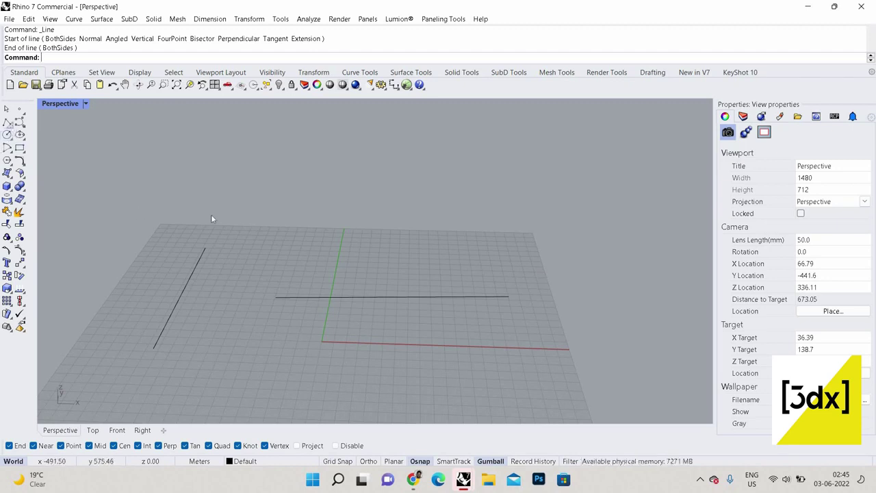
type("Lin")
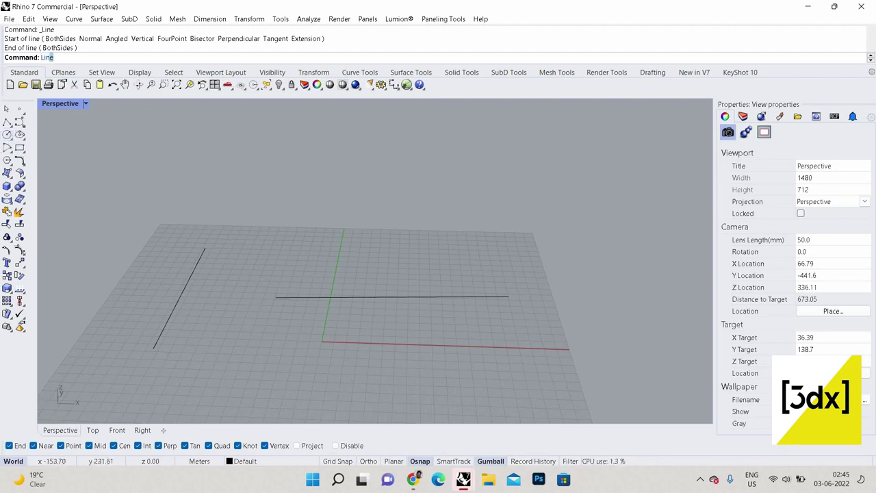
type("e")
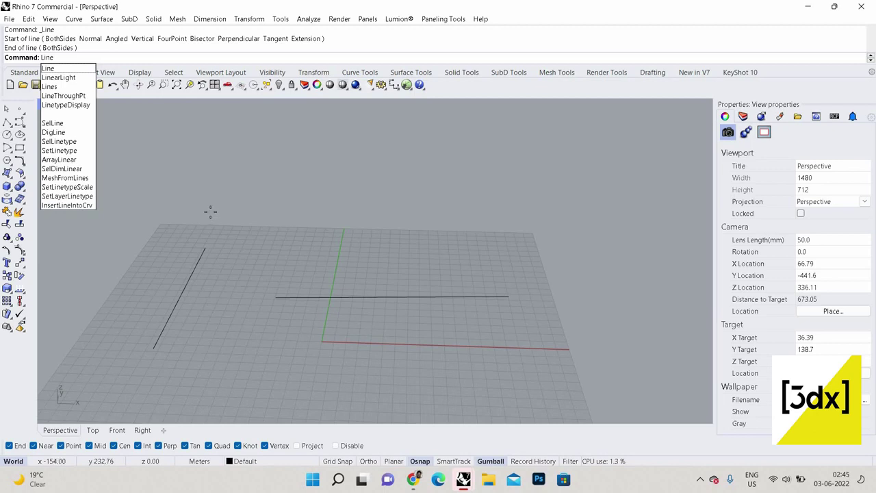
key("Return")
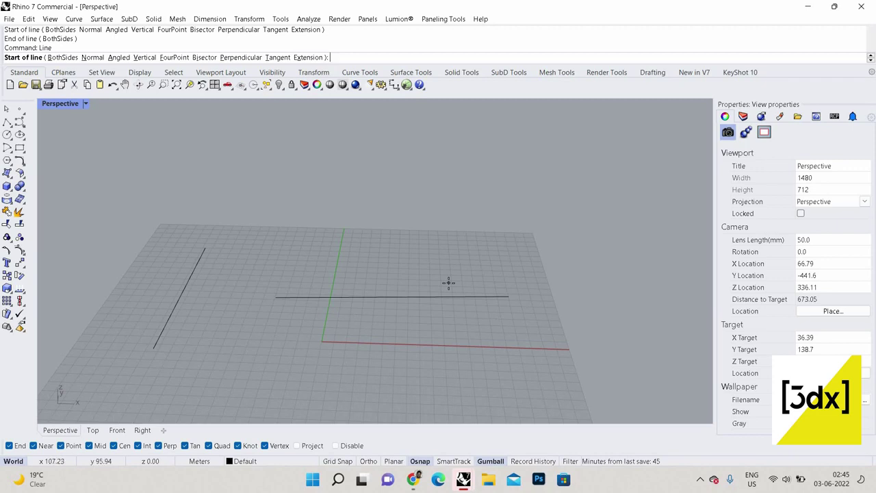
- Draw an open nine-segment polyline curving around the front of the grid, then select it as one object and clear the selection
left_click(7, 121)
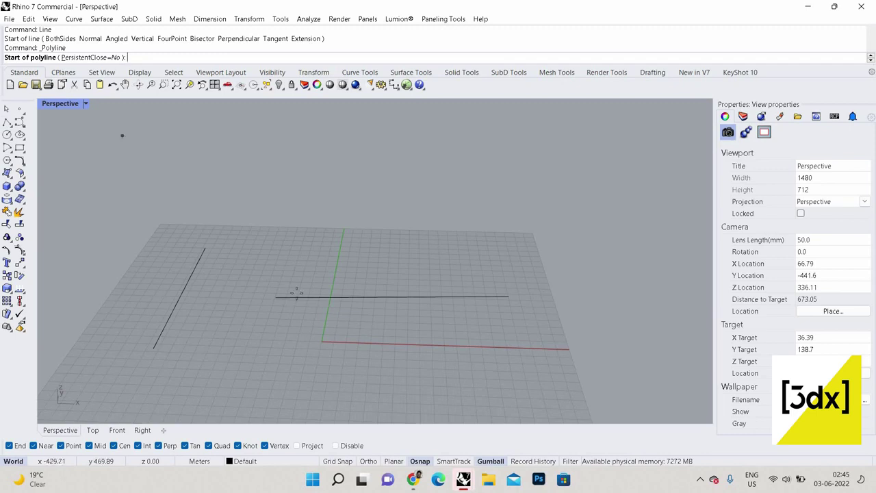
scroll(297, 294, "down", 2)
left_click(299, 337)
left_click(434, 326)
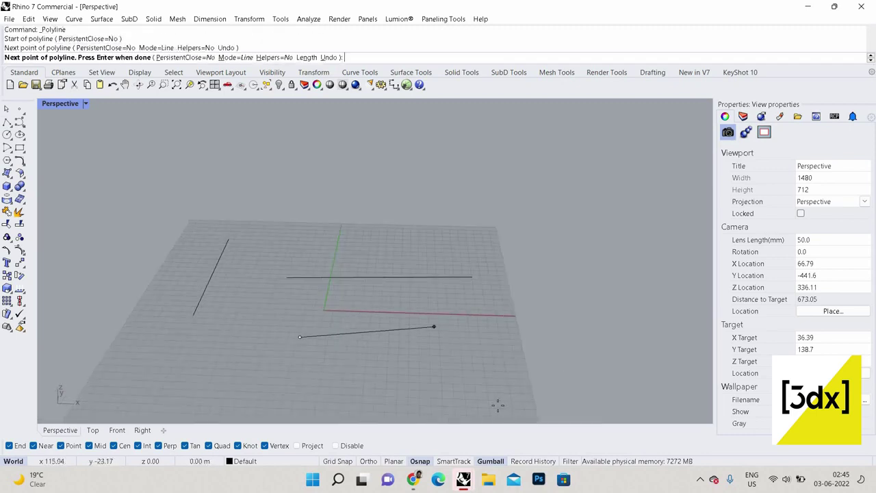
left_click(556, 375)
left_click(488, 408)
left_click(391, 398)
left_click(346, 378)
left_click(347, 369)
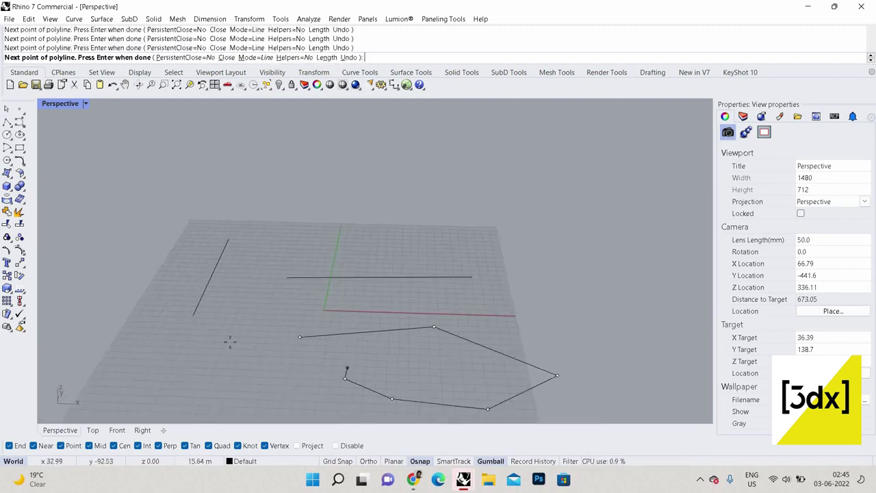
left_click(292, 377)
left_click(231, 354)
left_click(231, 327)
left_click(271, 305)
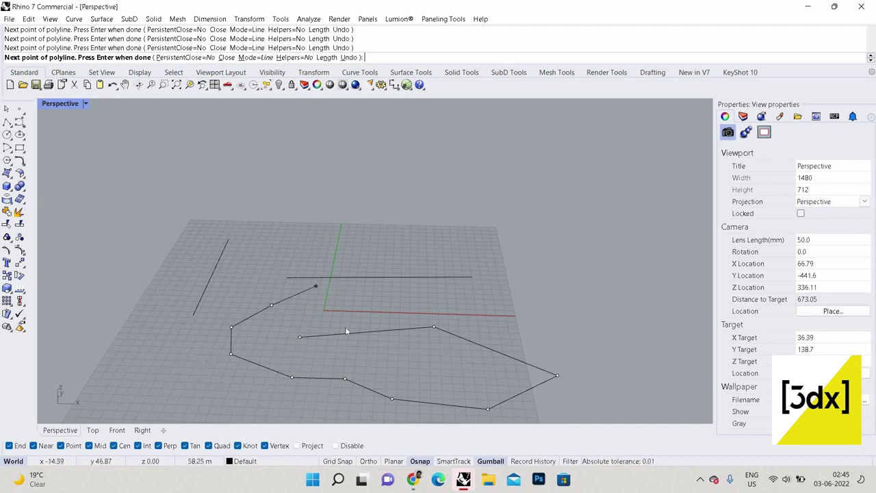
key("Return")
left_click(358, 332)
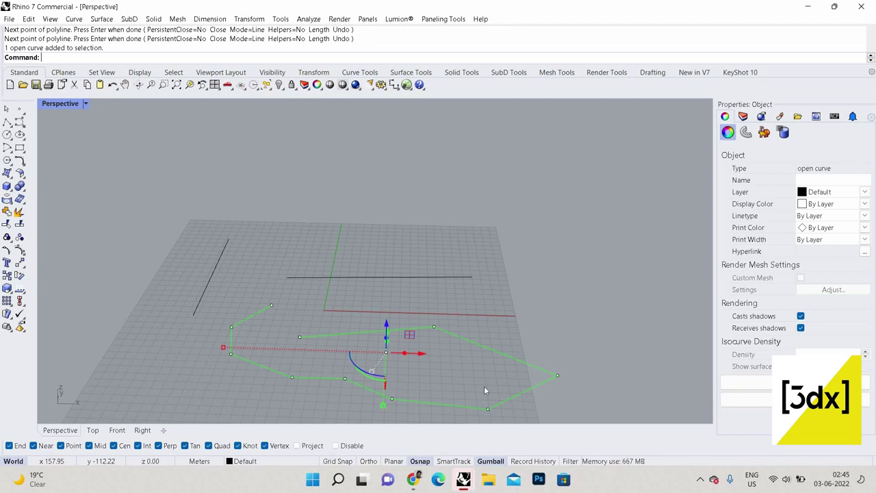
left_click(523, 316)
scroll(437, 304, "down", 14)
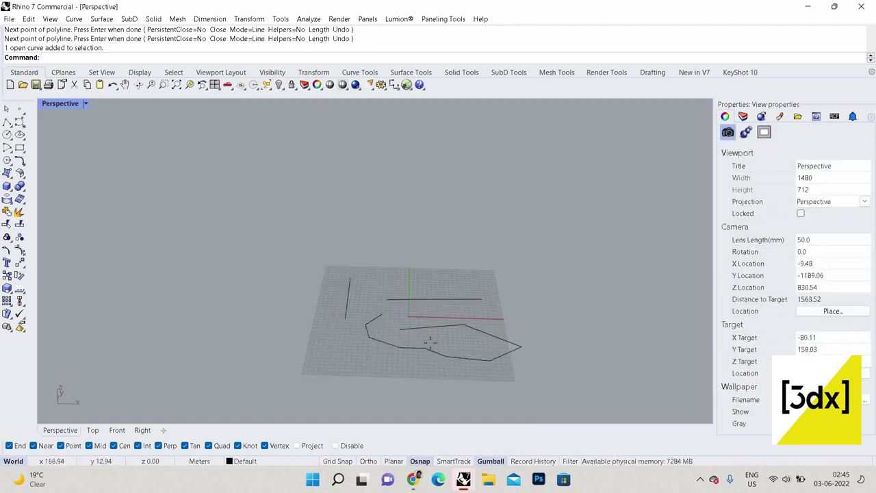
key("Return")
scroll(441, 325, "up", 8)
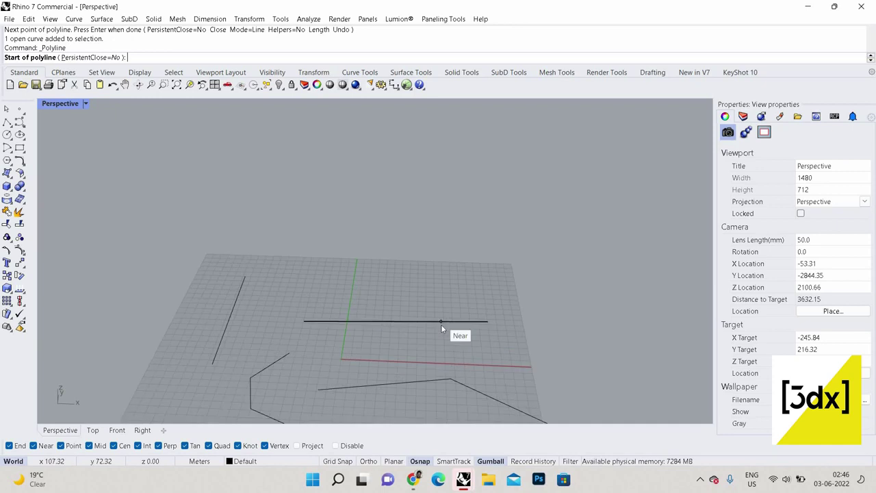
key("Escape")
- Draw a line outward from its midpoint with the Line command's BothSides option, Ortho-aligned to X near the grid's back edge
type("Line")
key("Return")
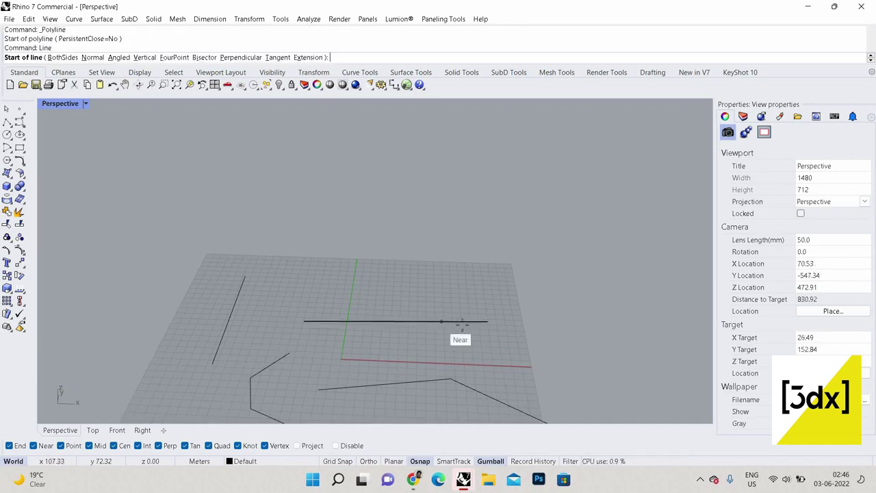
scroll(466, 339, "down", 3)
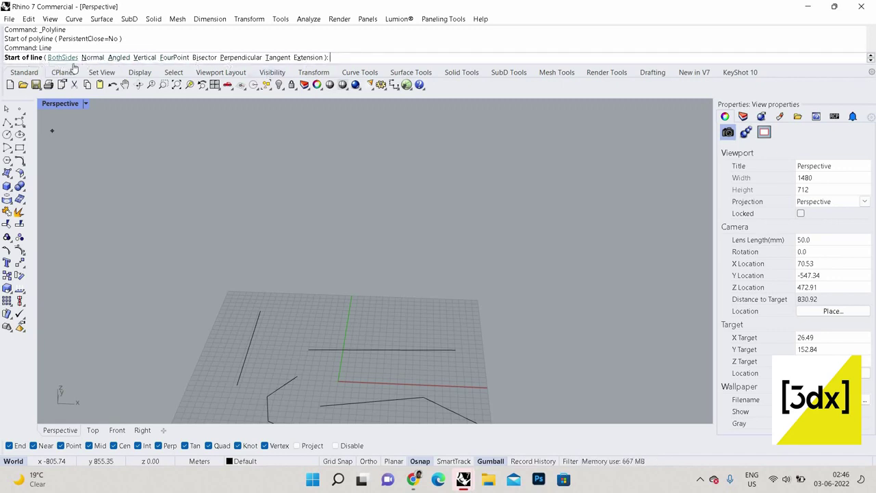
type("b")
key("Return")
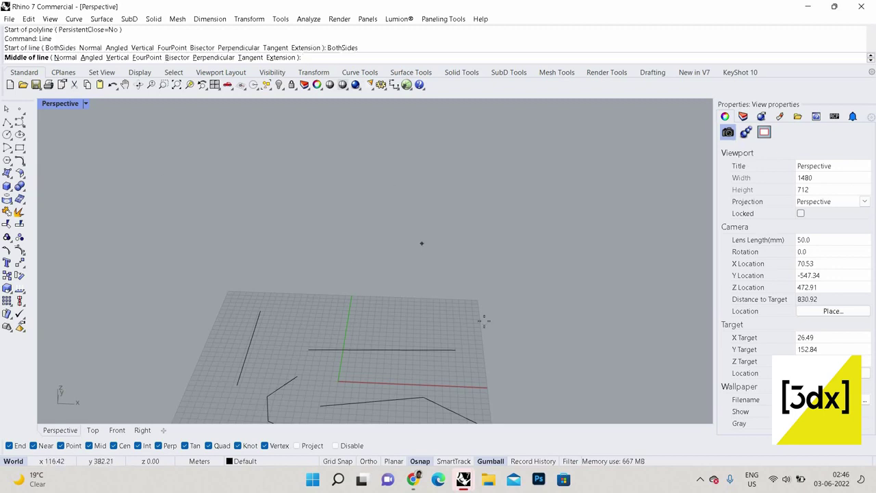
left_click(385, 306)
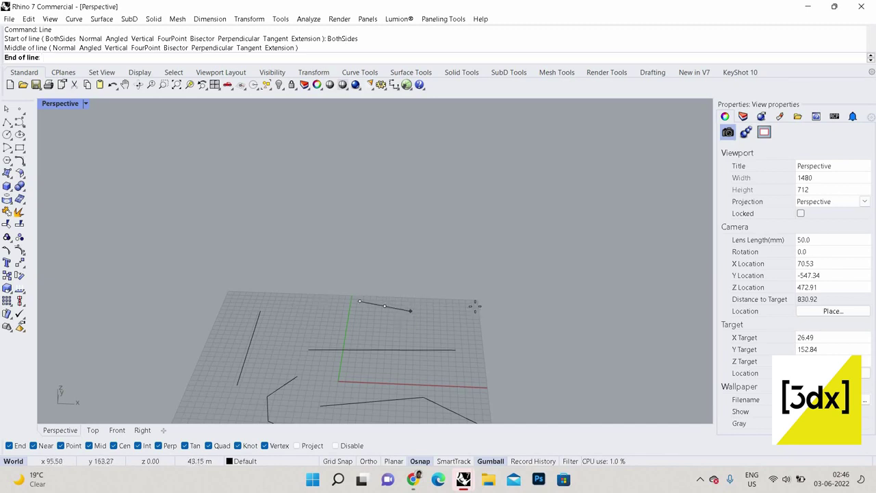
key("F8")
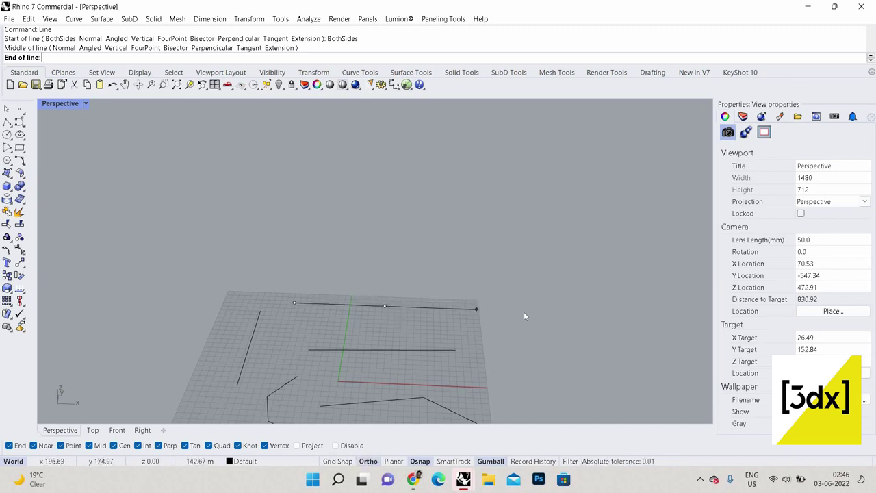
left_click(409, 314)
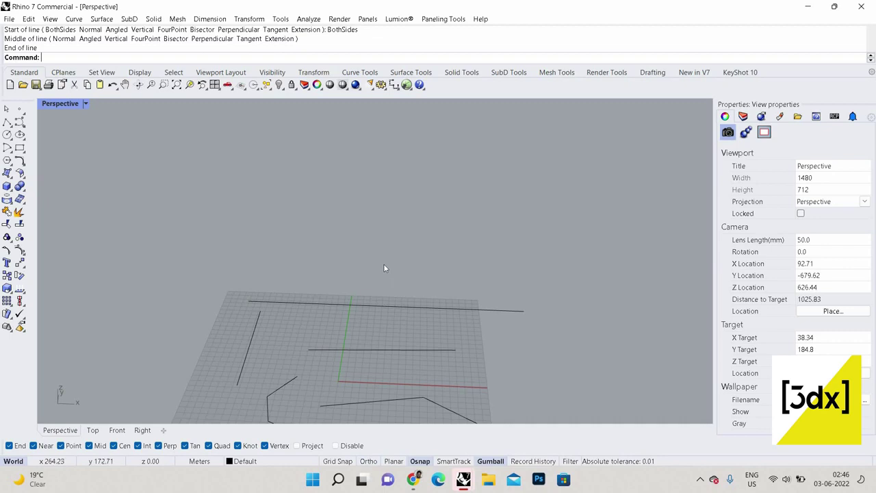
- Draw a regular start-to-end line parallel to the X axis, just beyond the grid's back edge
right_click(435, 267)
left_click(346, 271)
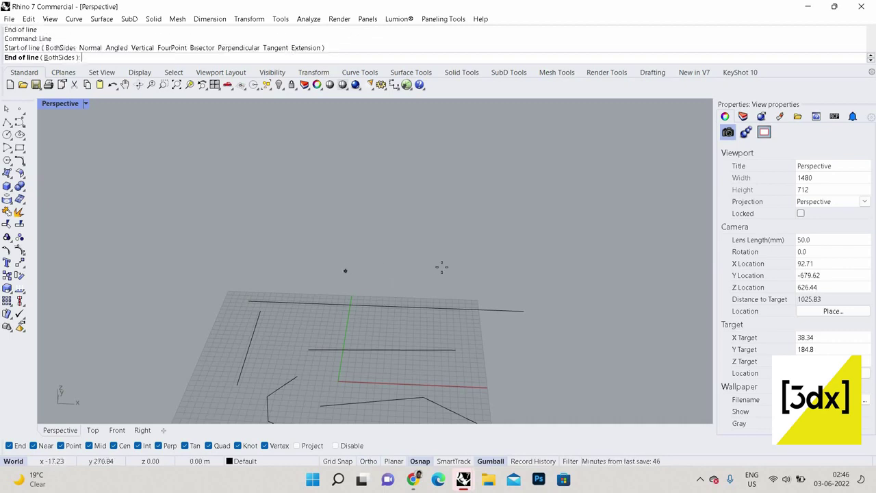
left_click(499, 276)
- Draw a BothSides line parallel to X behind the other lines, extending about 320 m to each side of its midpoint
key("Return")
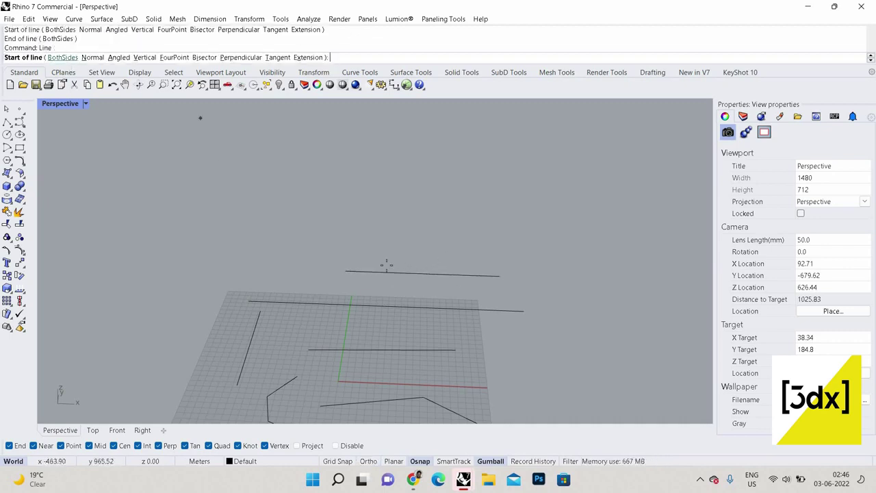
type("b")
key("Return")
left_click(354, 251)
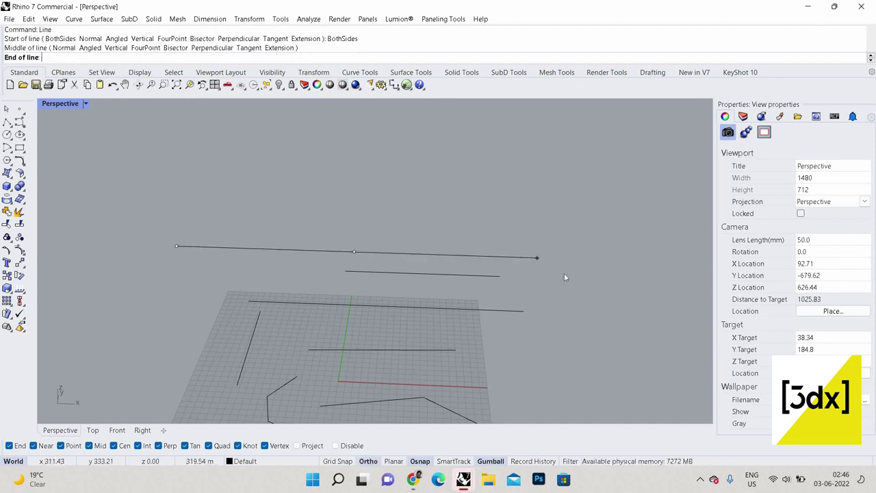
left_click(565, 277, "shift")
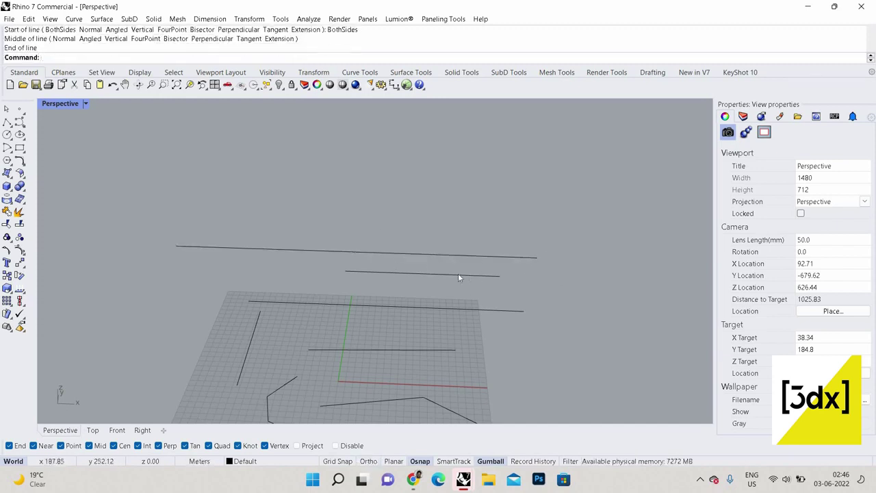
- Draw an Angled line beside the grid's negative-X side, using an X-parallel base line about 233 m long and a pivot angle of 45
key("Return")
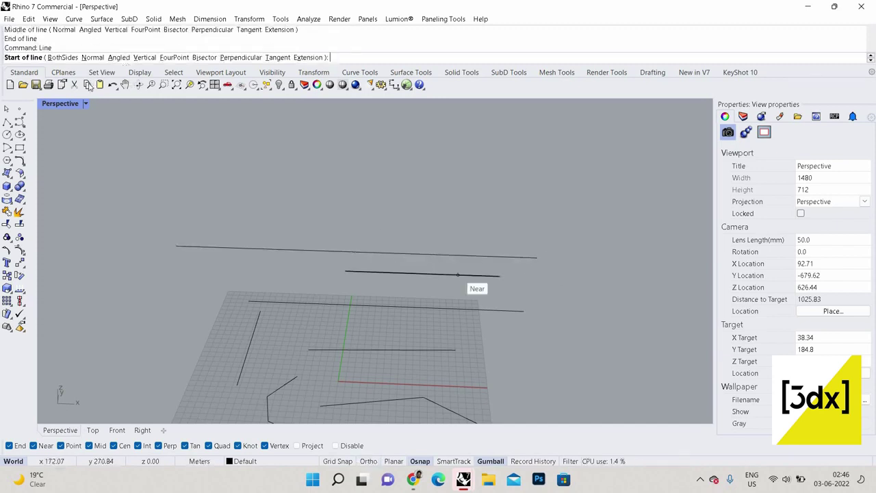
left_click(118, 57)
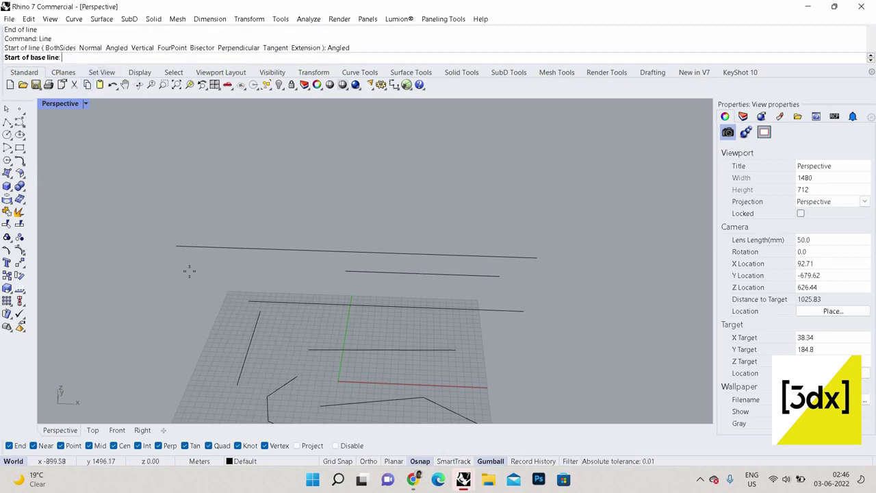
scroll(158, 305, "down", 3)
scroll(166, 316, "up", 2)
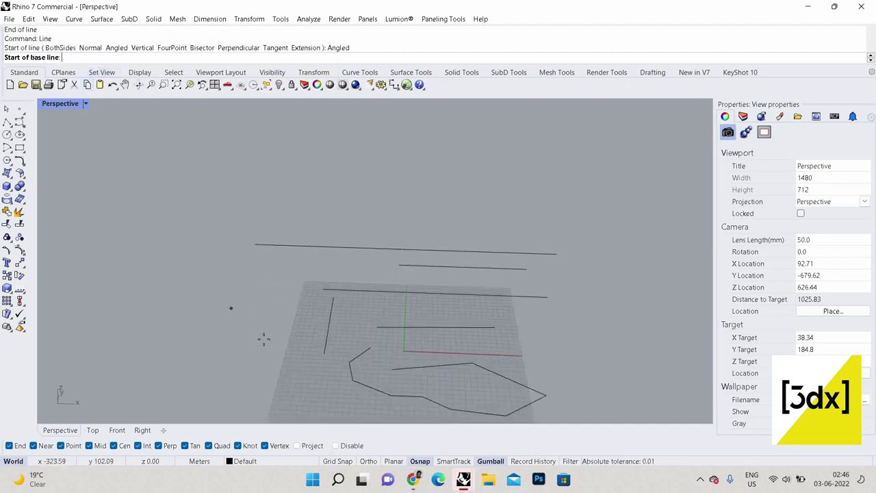
left_click(167, 317)
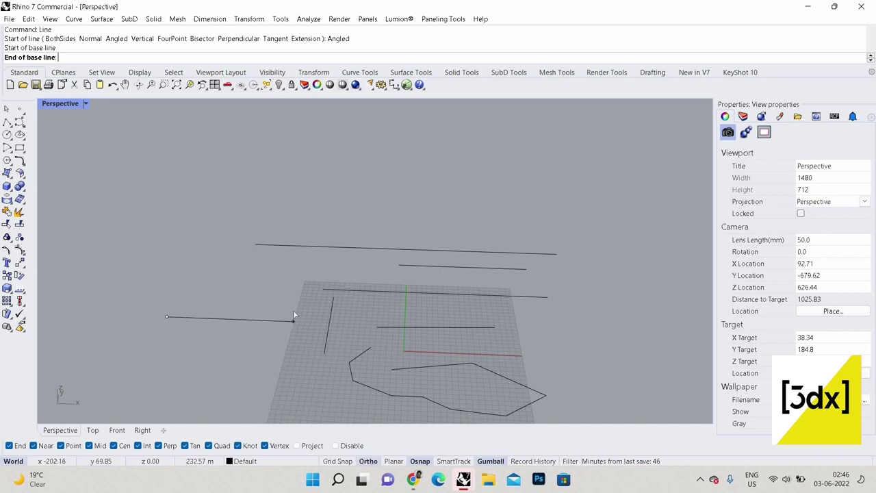
left_click(293, 318)
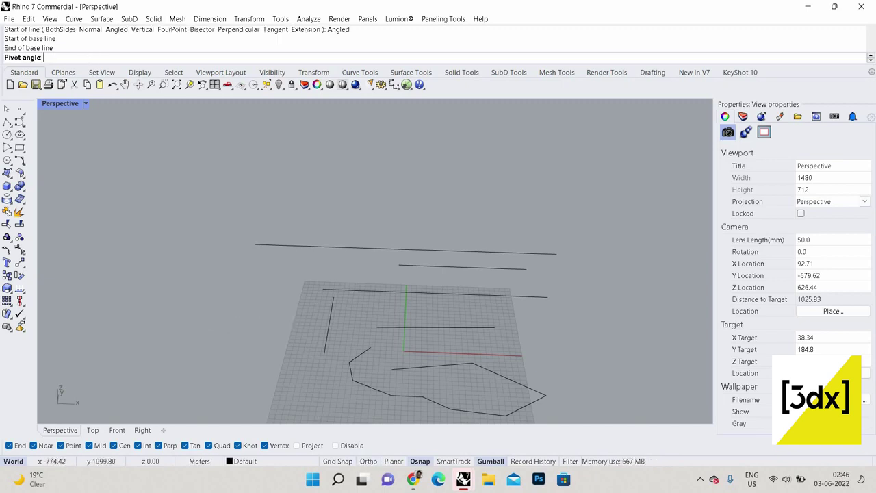
type("45")
key("Return")
left_click(269, 273)
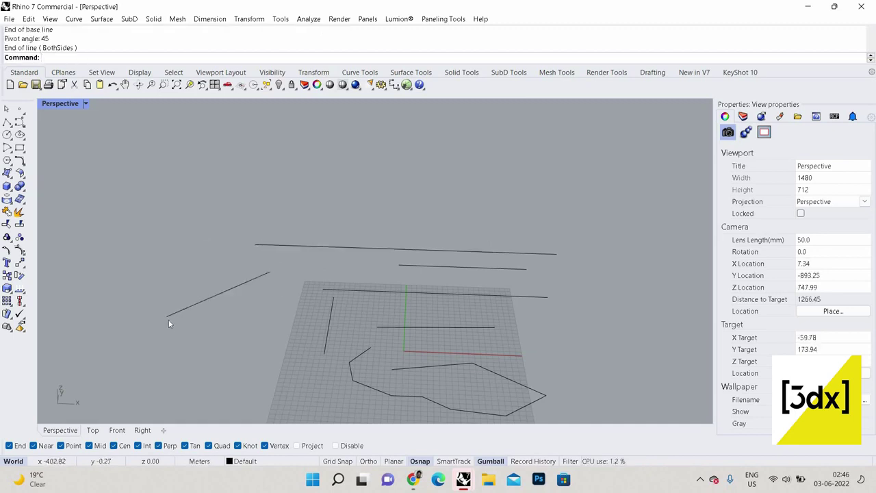
- Draw a regular two-point line roughly parallel to X, in front of the angled line and ending at the grid's negative-X edge
key("Return")
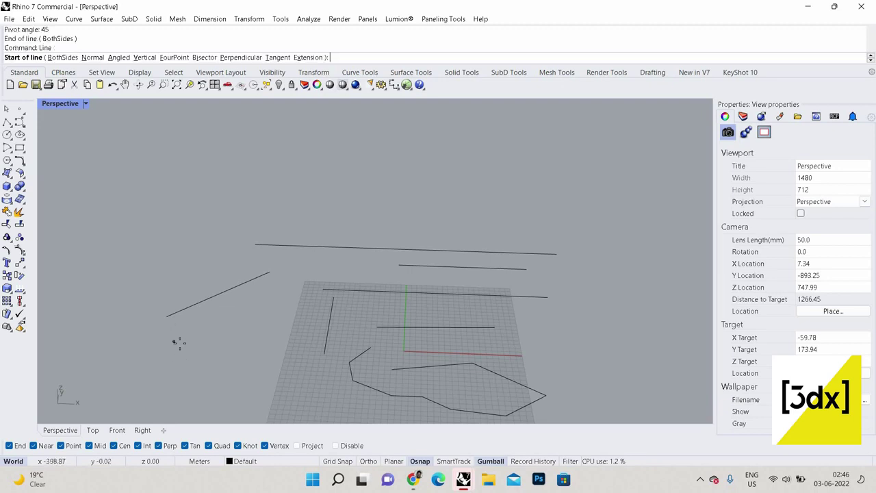
left_click(166, 342)
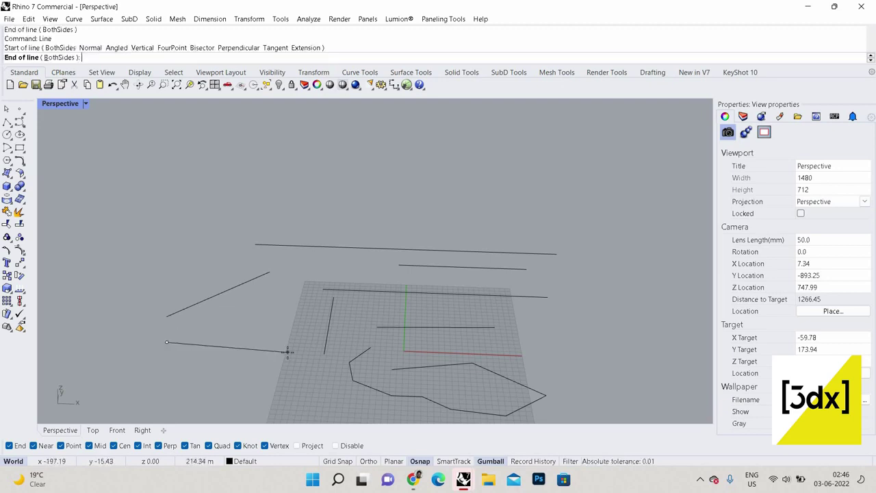
left_click(290, 348)
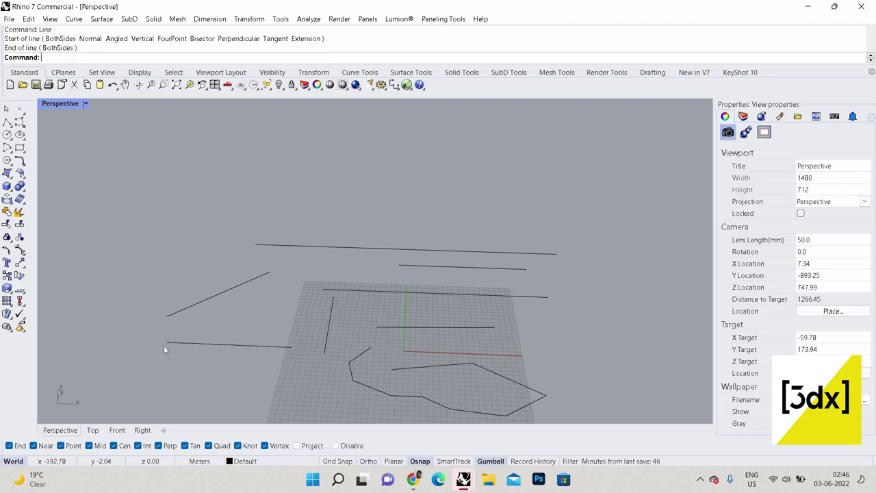
- Draw a 40 m Angled line off the grid's front negative-X corner with a pivot angle of 45, and select it
key("Return")
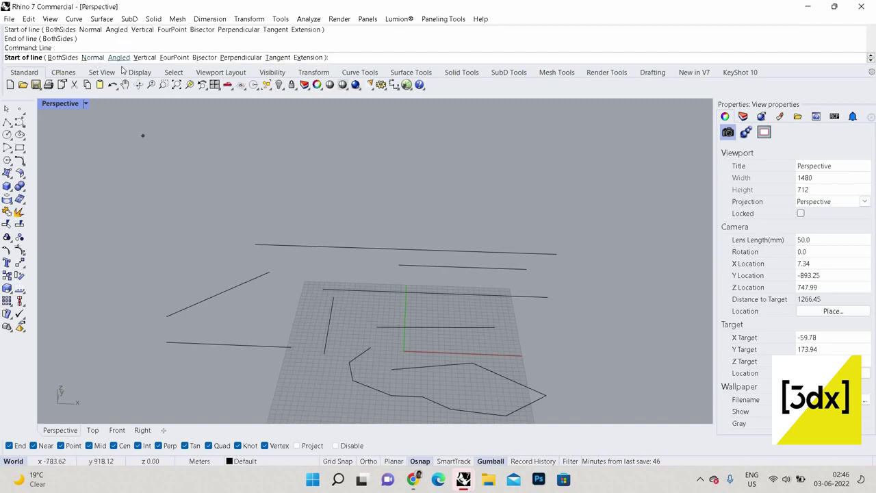
left_click(119, 58)
scroll(278, 296, "down", 4)
left_click(176, 370)
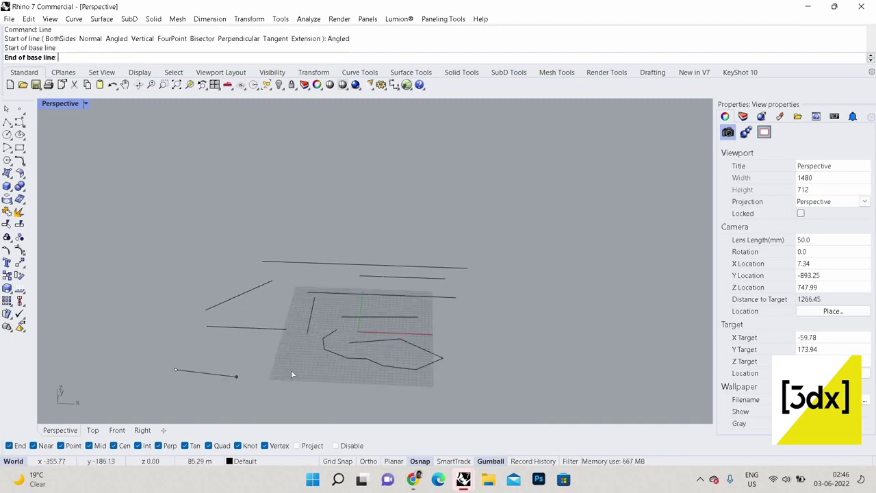
left_click(184, 373)
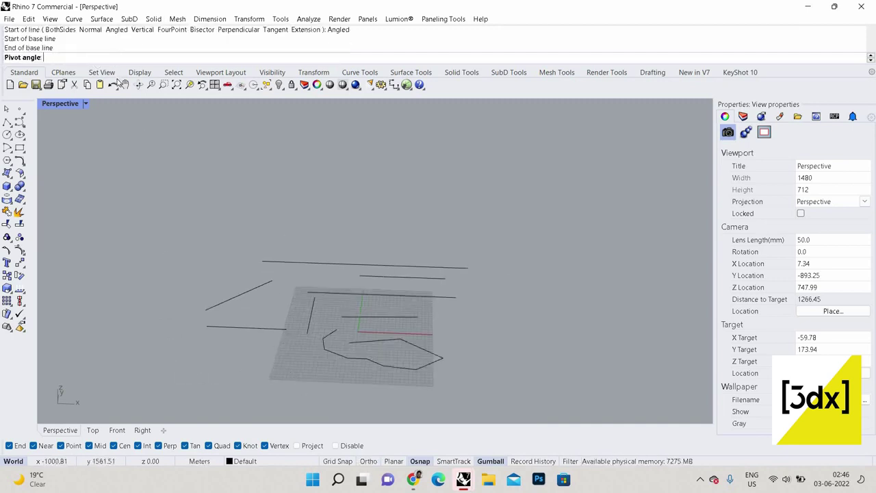
type("45")
key("Return")
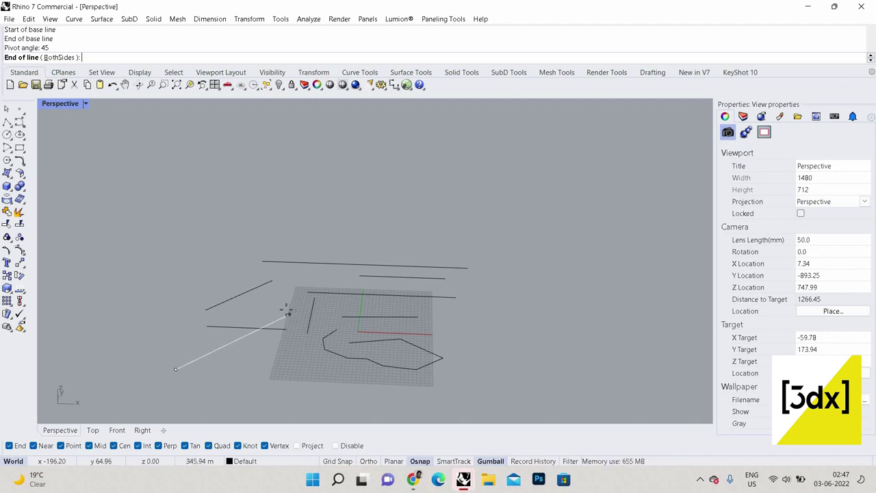
type("40")
key("Return")
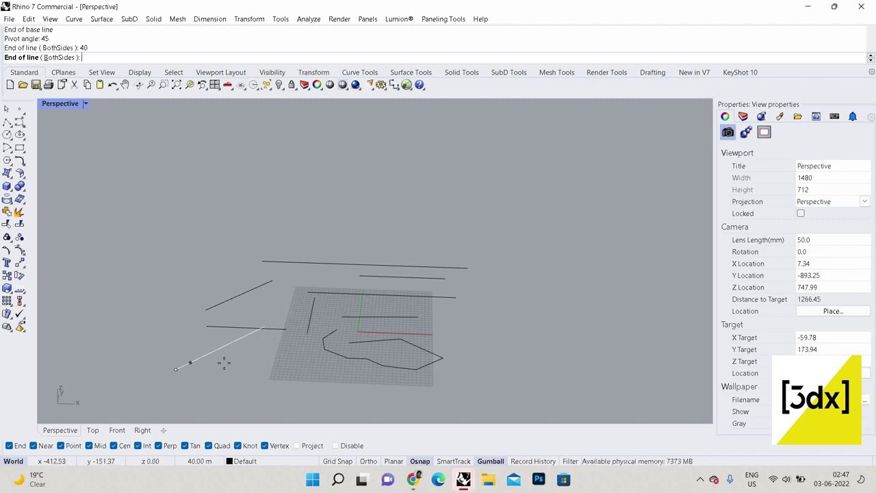
left_click(187, 371)
scroll(226, 322, "up", 6)
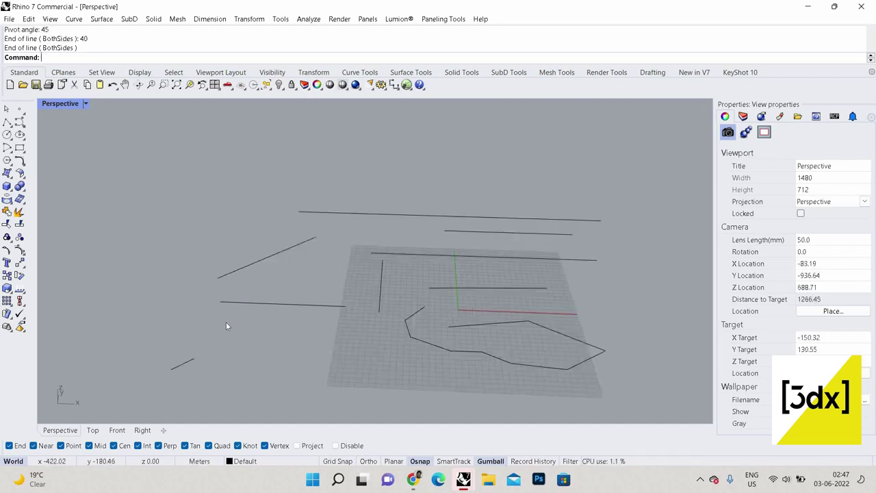
left_click(172, 361)
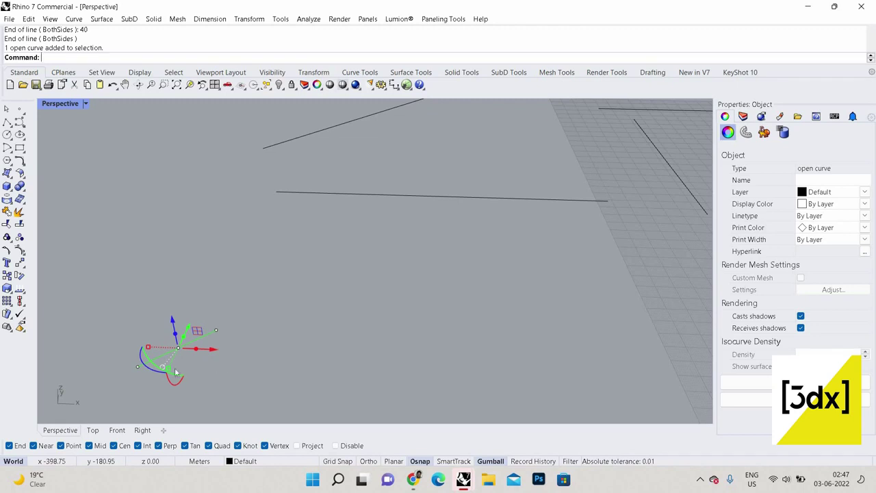
- Draw a Vertical line about 266 m tall rising from the grid's front area with the Line command's Vertical option
right_click(59, 185)
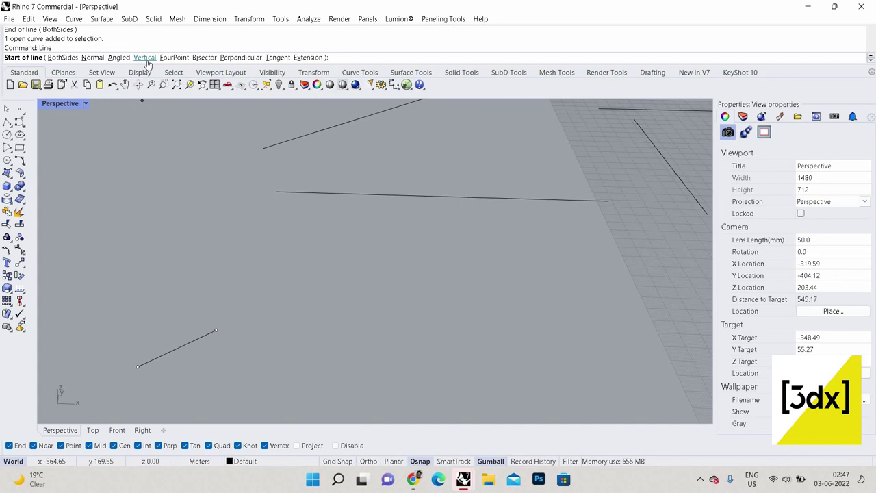
scroll(387, 284, "down", 5)
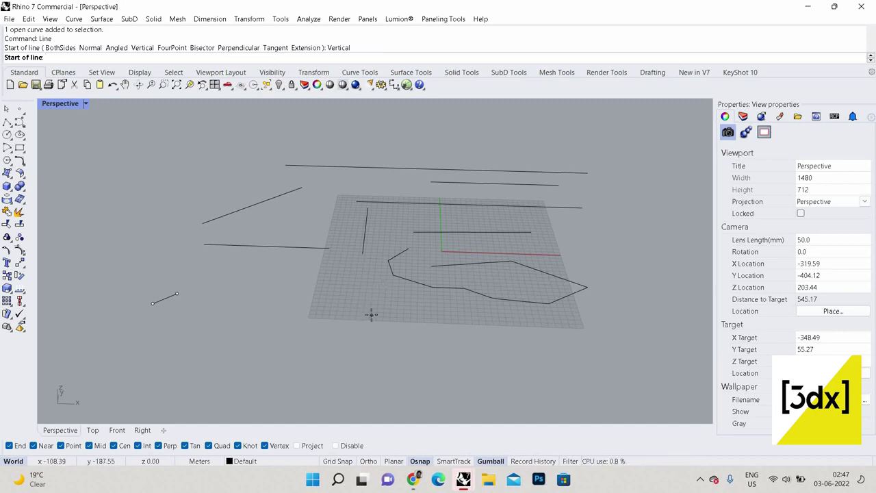
left_click(372, 315)
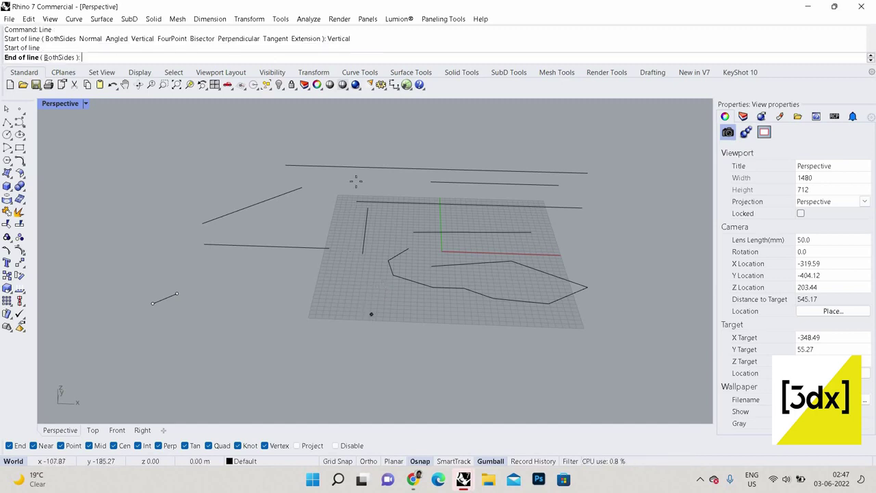
left_click(410, 310)
scroll(452, 301, "down", 5)
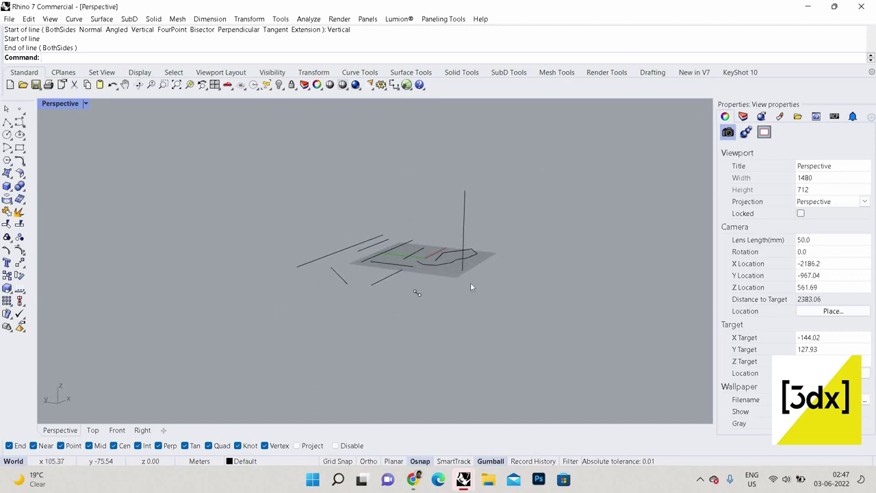
scroll(472, 274, "up", 3)
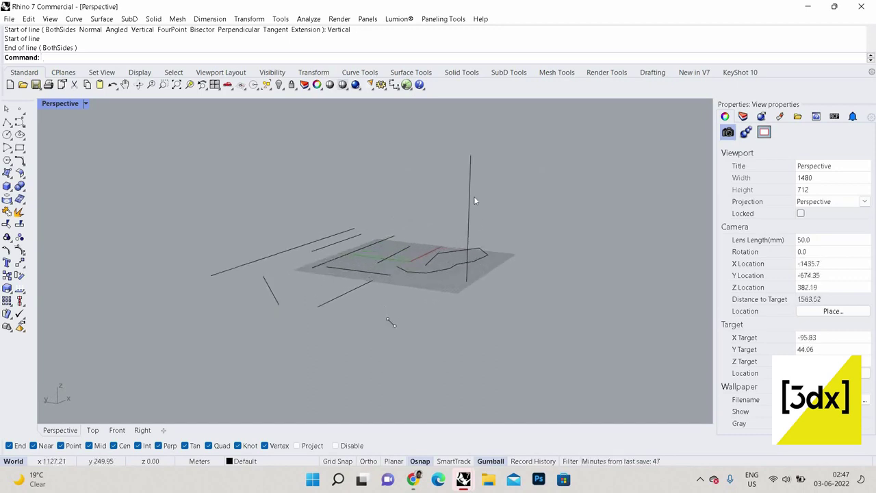
- Draw a second Vertical line downward, starting on the long BothSides line behind the grid
key("Return")
scroll(240, 269, "up", 4)
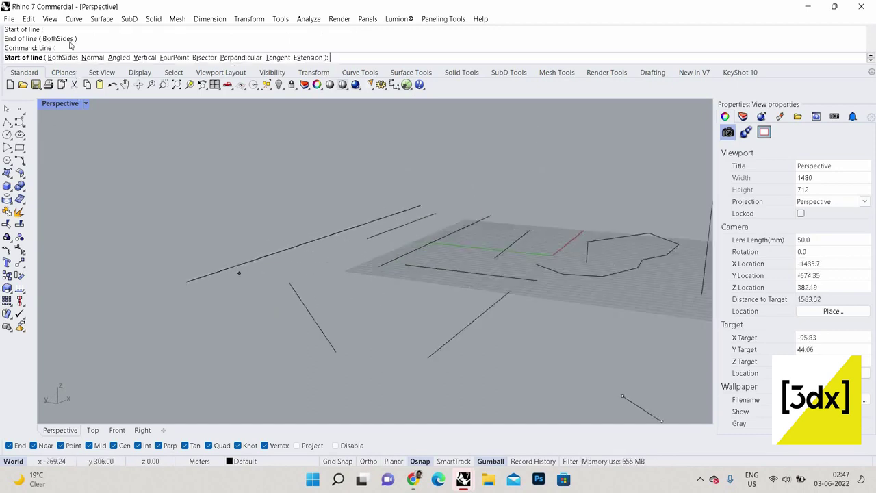
left_click(144, 57)
left_click(317, 240)
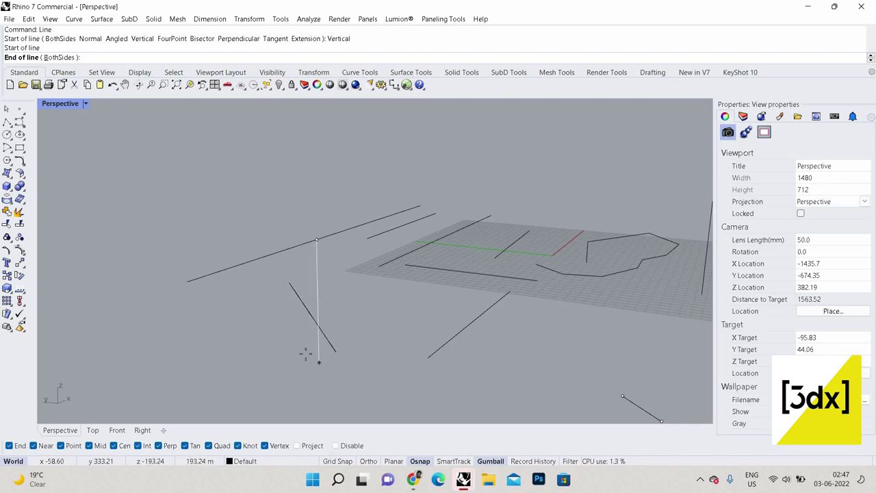
left_click(317, 377)
right_click_drag(317, 377, 363, 351)
right_click_drag(221, 293, 244, 307)
right_click(244, 306)
right_click_drag(244, 307, 378, 317)
right_click(379, 317)
right_click(379, 318)
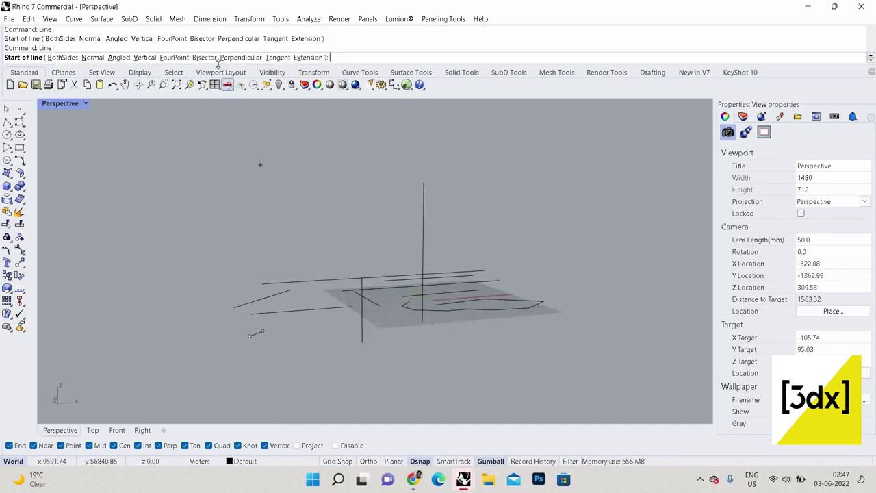
key("Escape")
key("Return")
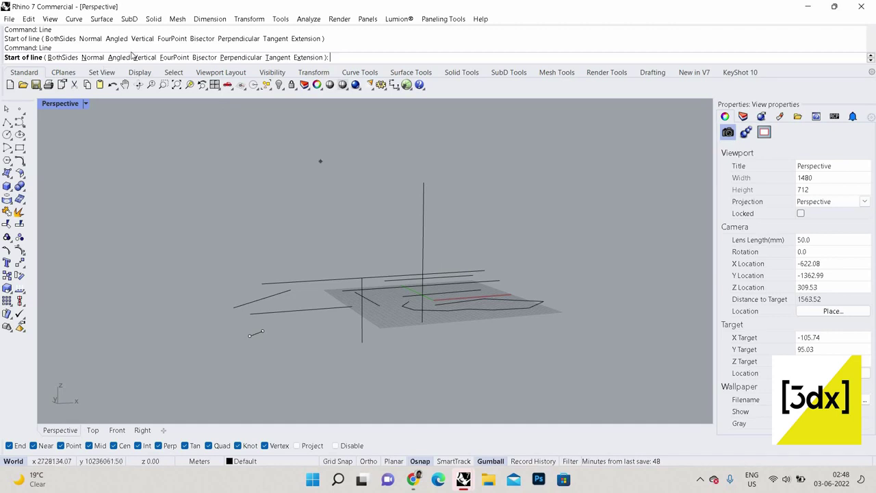
left_click(199, 58)
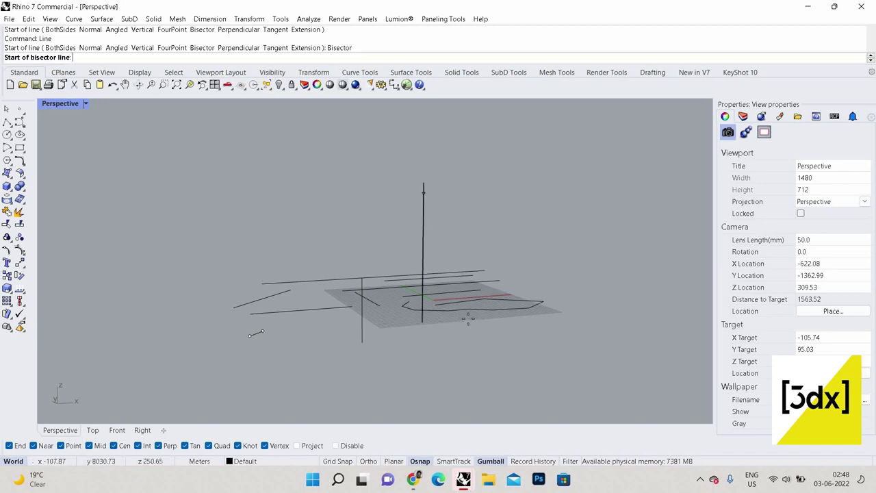
key("Escape")
- Select all the curves in the model and delete them
key("ctrl+a")
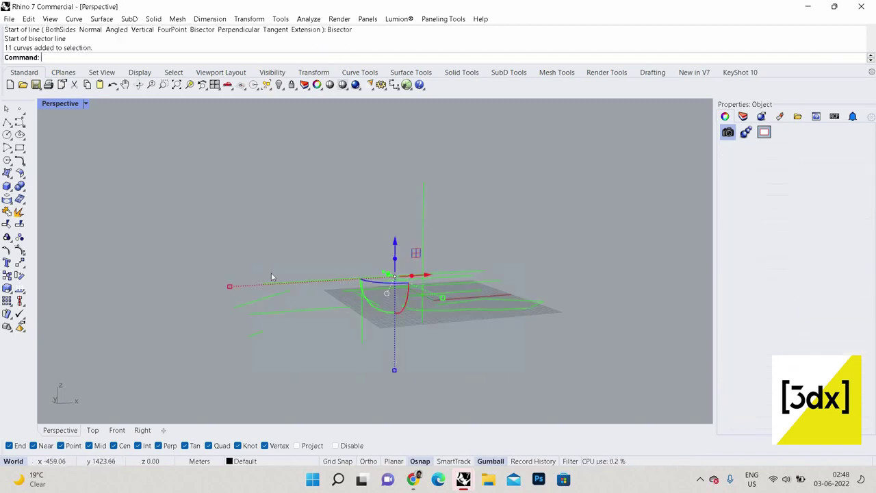
key("Delete")
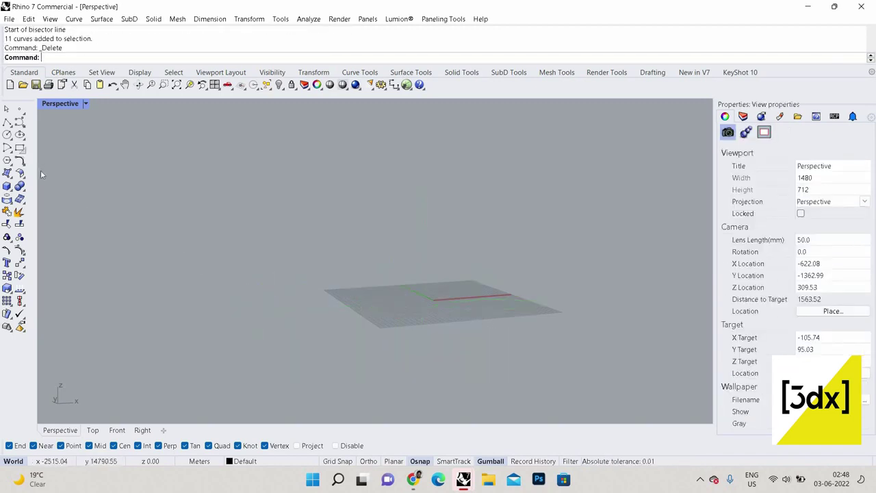
- Draw an open degree-3 control point curve with six points, sweeping around the front negative-X part of the grid
left_click(23, 124)
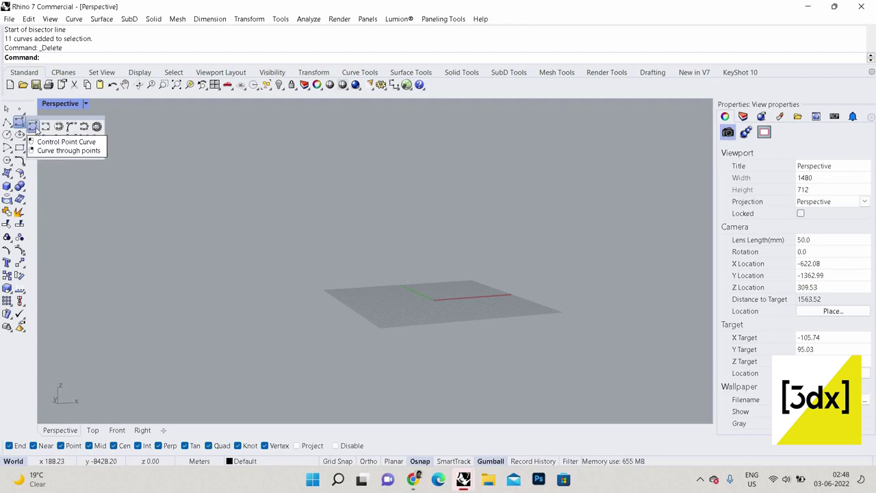
left_click(36, 129)
scroll(277, 190, "down", 8)
scroll(301, 254, "up", 5)
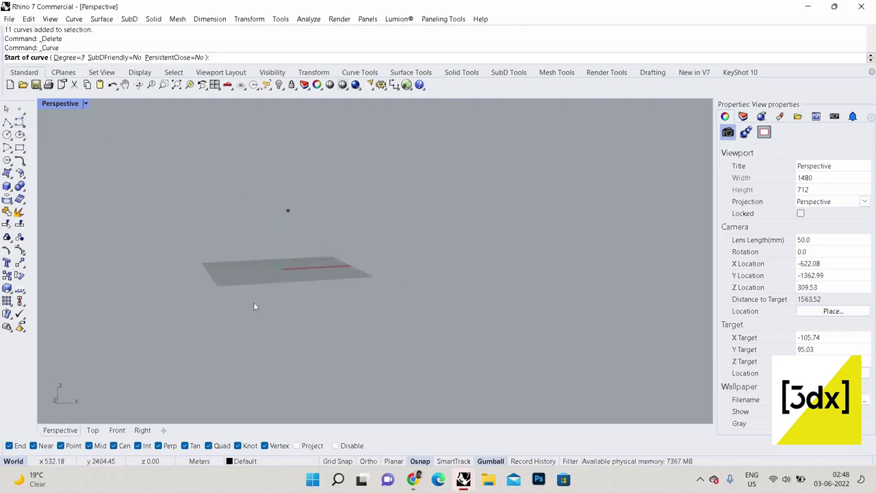
right_click_drag(254, 302, 244, 295)
right_click(244, 295)
scroll(244, 295, "up", 4)
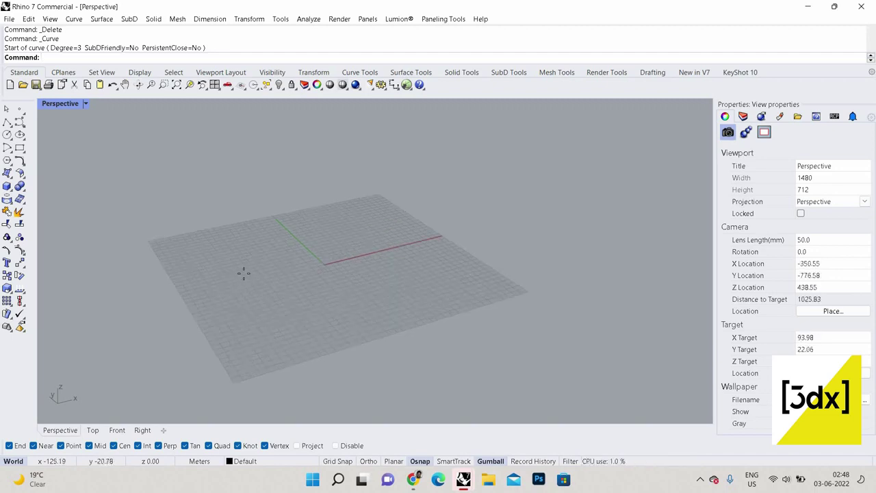
key("Return")
left_click(244, 272)
left_click(328, 224)
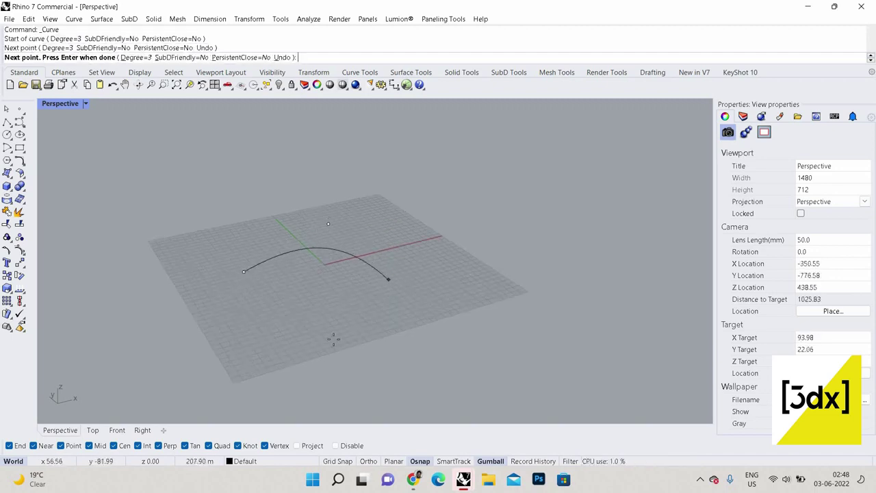
left_click(388, 279)
left_click(326, 340)
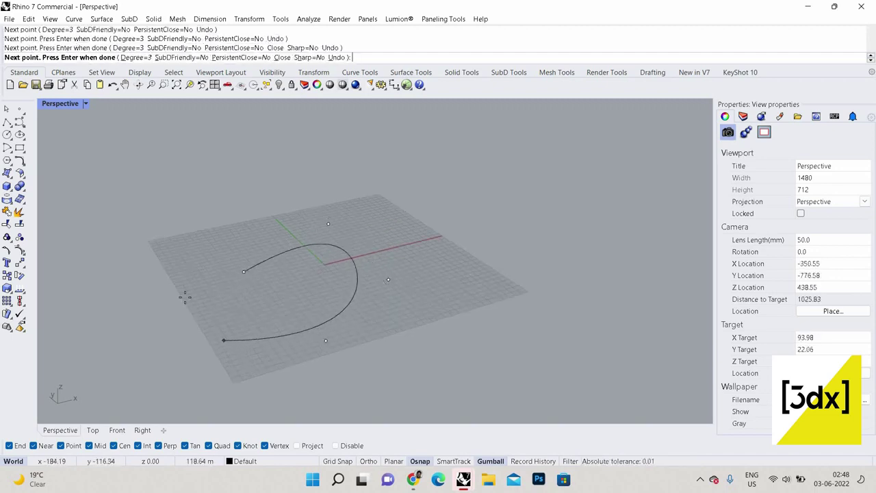
left_click(185, 296)
key("Return")
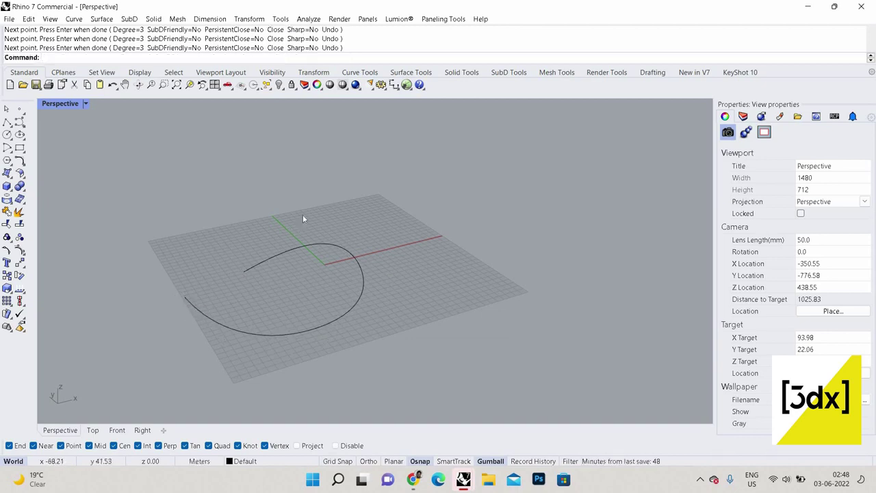
- Examine the curve's control points, picking the second one, and clear the selection
left_click(316, 243)
left_click(328, 224)
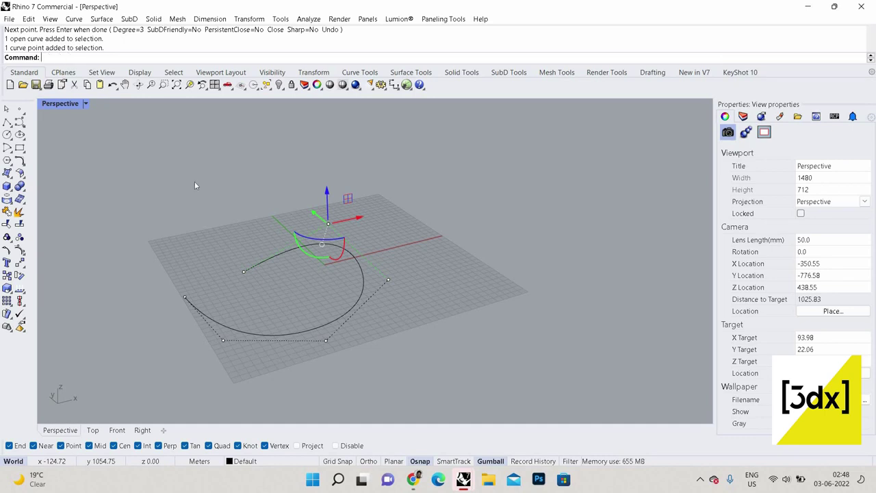
key("Escape")
- Place a single point object on the grid behind the curve's starting end and select it
left_click(19, 110)
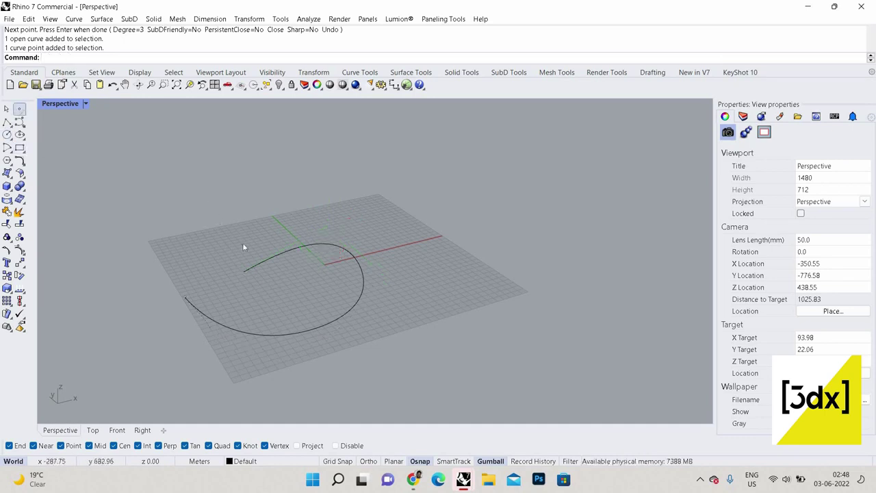
left_click(242, 243)
left_click(242, 242)
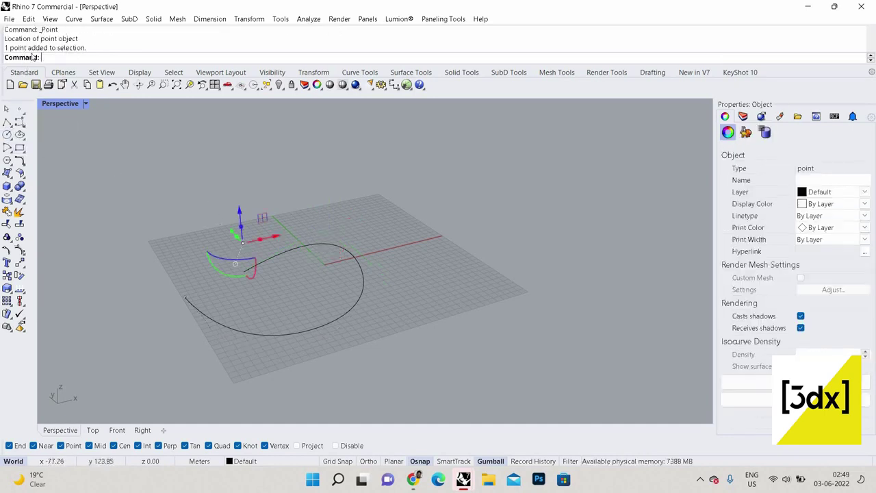
- Compare the selected curve with the point object, then move the point object upward along Z with the Gumball
left_click(312, 240)
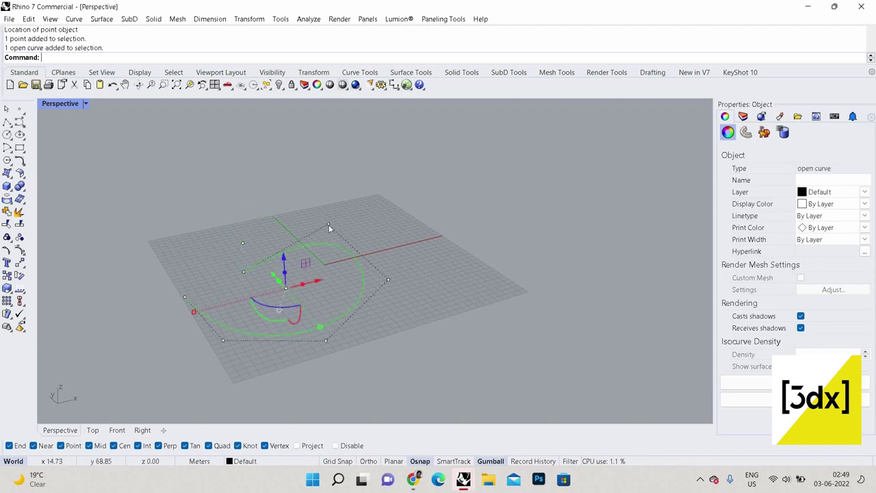
left_click(244, 240)
scroll(244, 240, "up", 6)
left_click(244, 240)
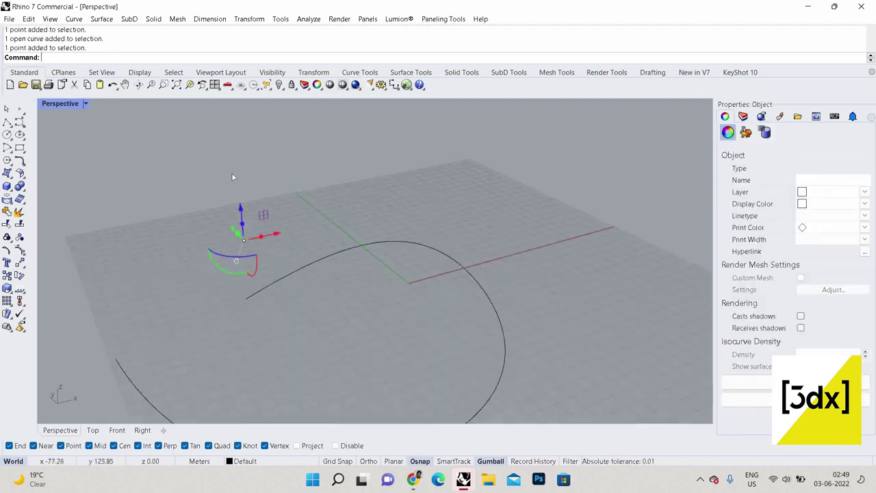
left_click_drag(241, 213, 267, 220)
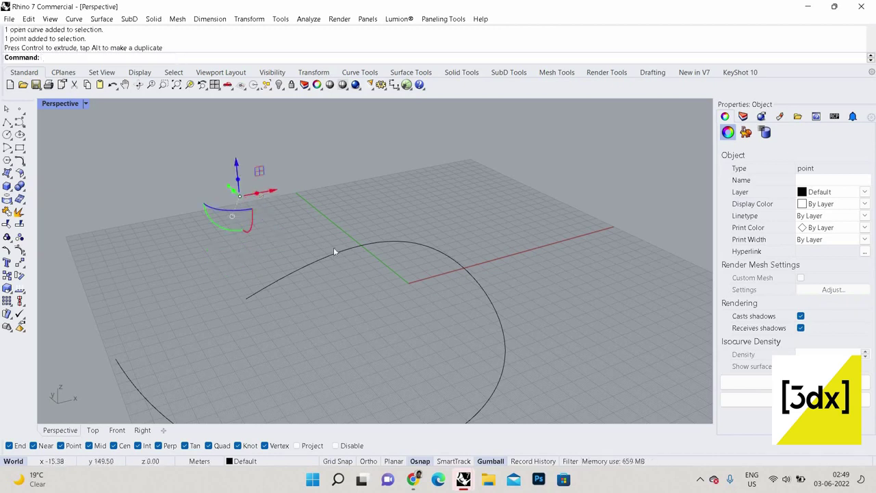
- Select the control point curve and move its second control point upward along Z with the Gumball
left_click(400, 209)
left_click(399, 208)
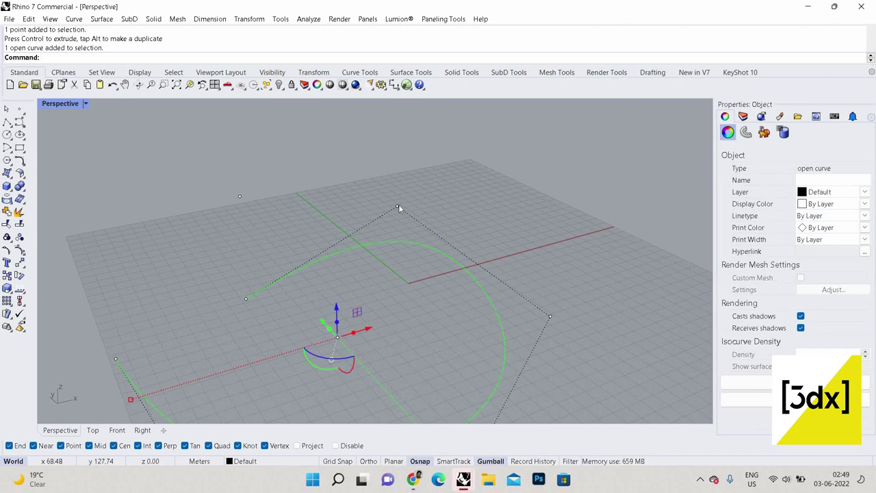
left_click(396, 205)
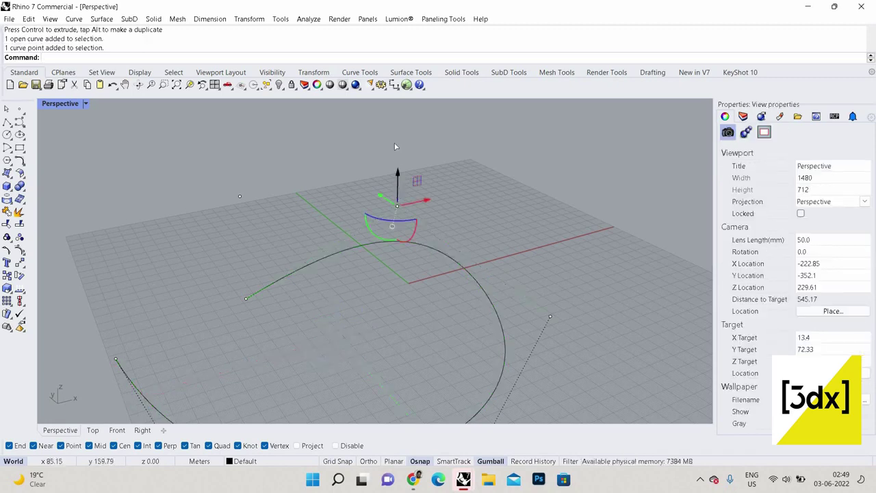
left_click_drag(397, 205, 402, 173)
scroll(406, 178, "down", 5)
right_click_drag(307, 198, 445, 269)
key("Escape")
right_click(446, 269)
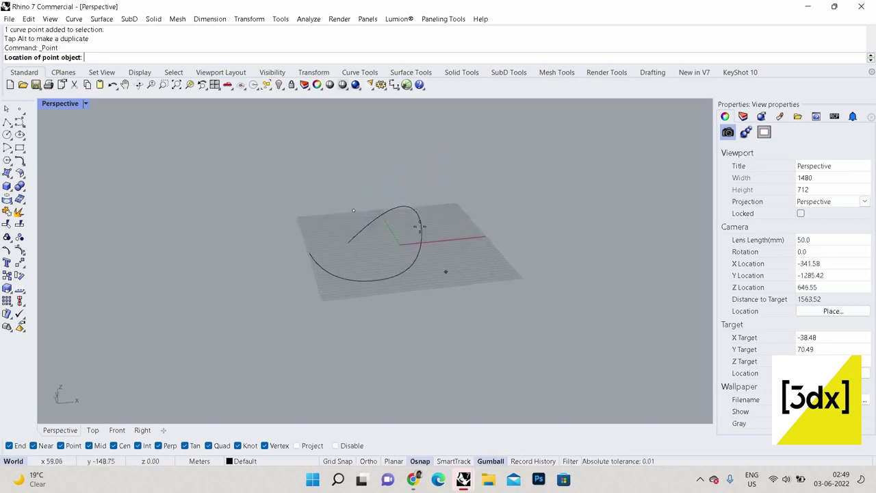
left_click(417, 223)
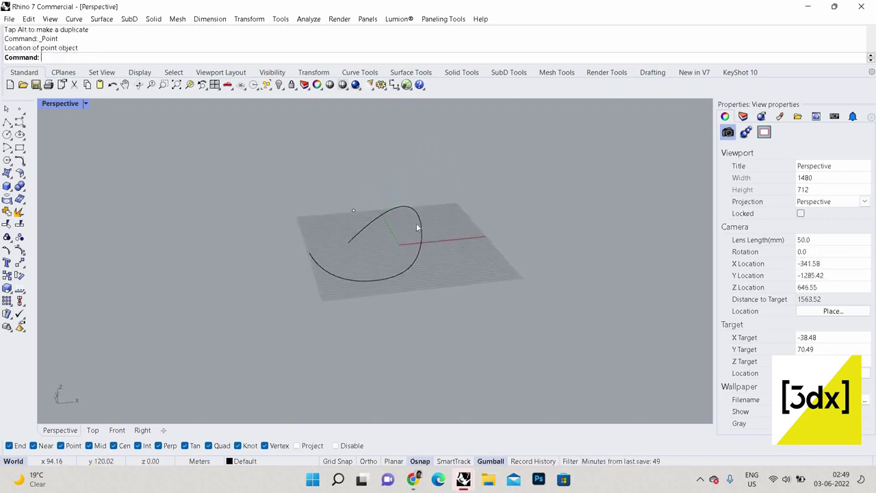
- Reselect the curve, move its second control point higher along Z with the Gumball, and clear the selection
left_click(427, 204)
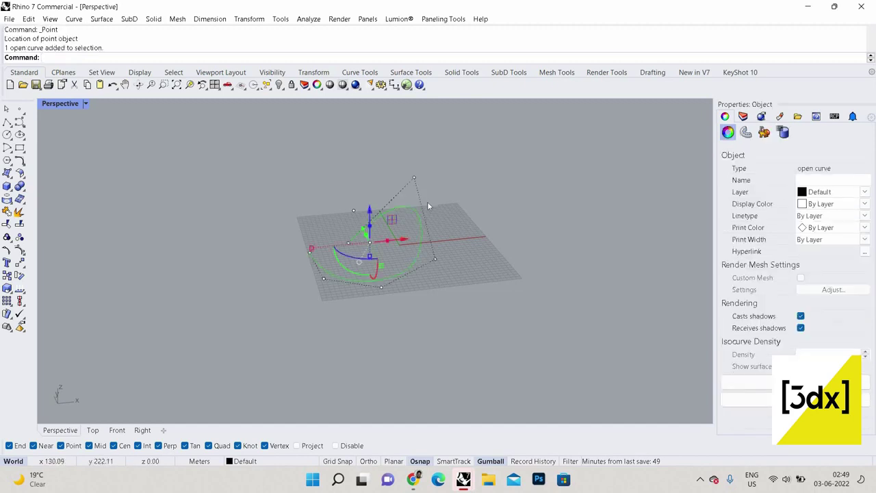
scroll(424, 205, "up", 6)
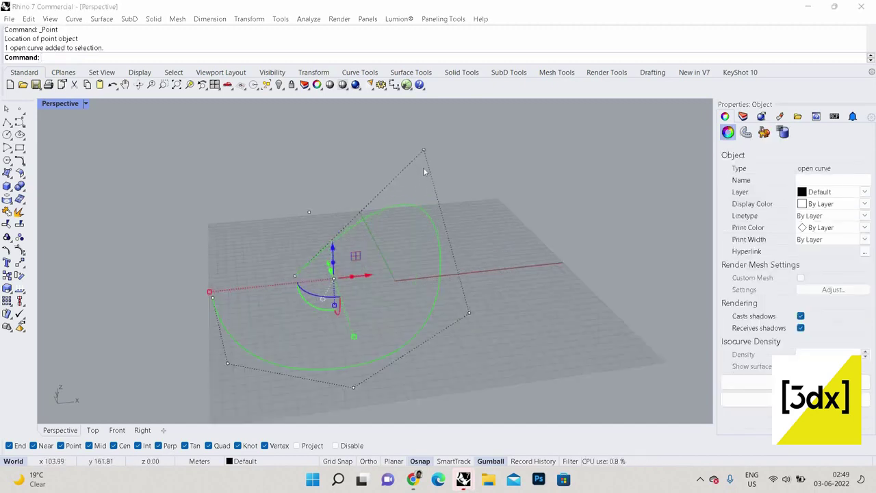
key("Escape")
left_click(423, 211)
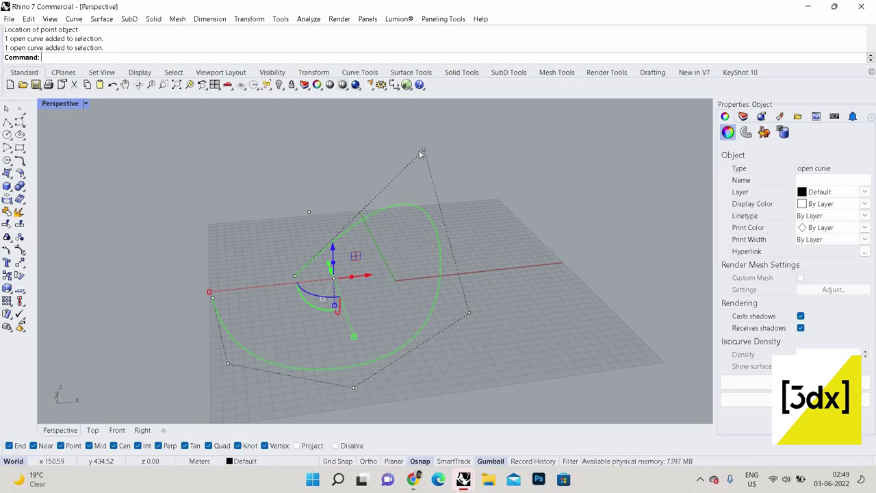
left_click(423, 149)
left_click_drag(425, 118, 388, 207)
scroll(373, 272, "down", 3)
scroll(452, 267, "up", 4)
key("Escape")
key("Escape")
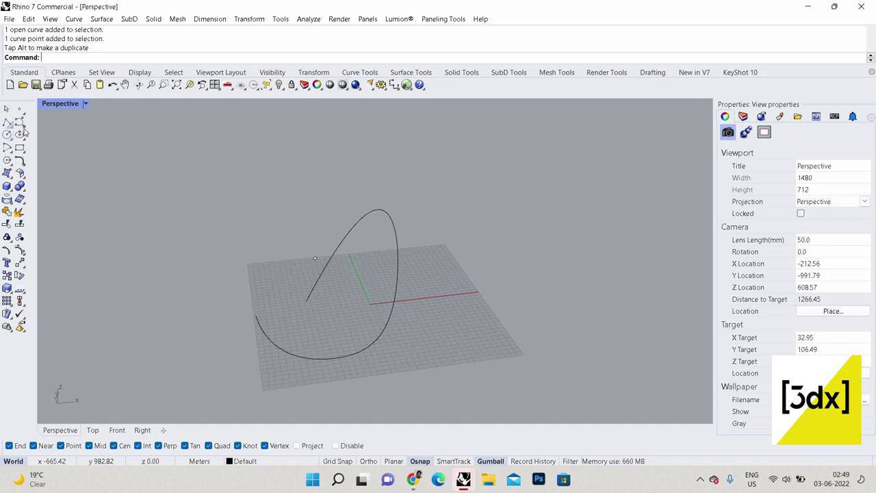
- Draw a single line from the front positive-X part of the grid to a point beyond its edge
left_click(8, 123)
left_click(420, 332)
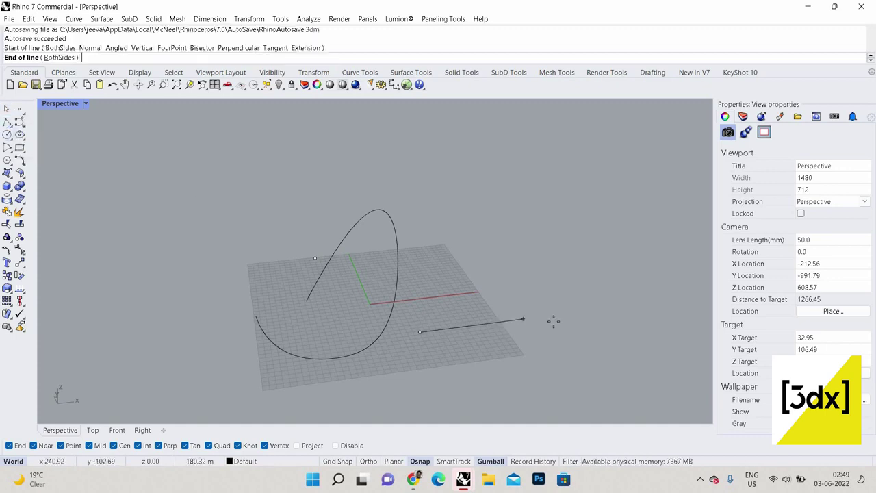
left_click(556, 315, "shift")
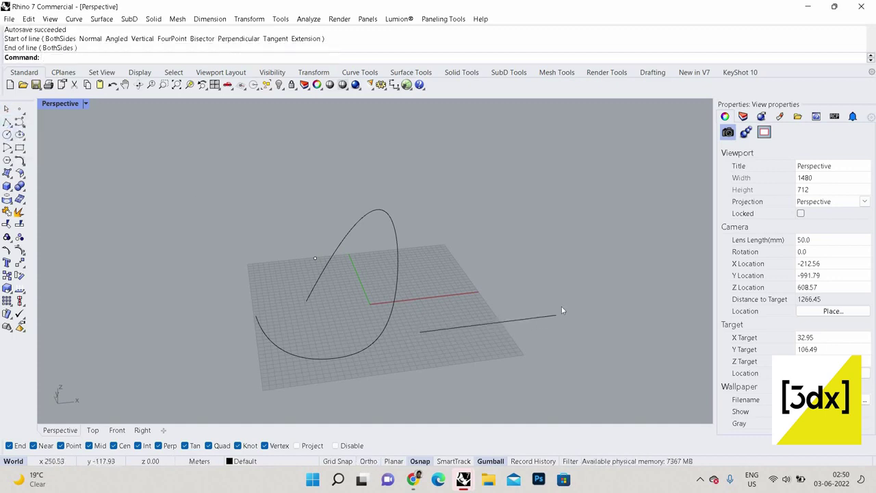
- Select the line and move its outer end point with the Gumball so the line rises steeply above the grid
left_click(552, 315)
key("Escape")
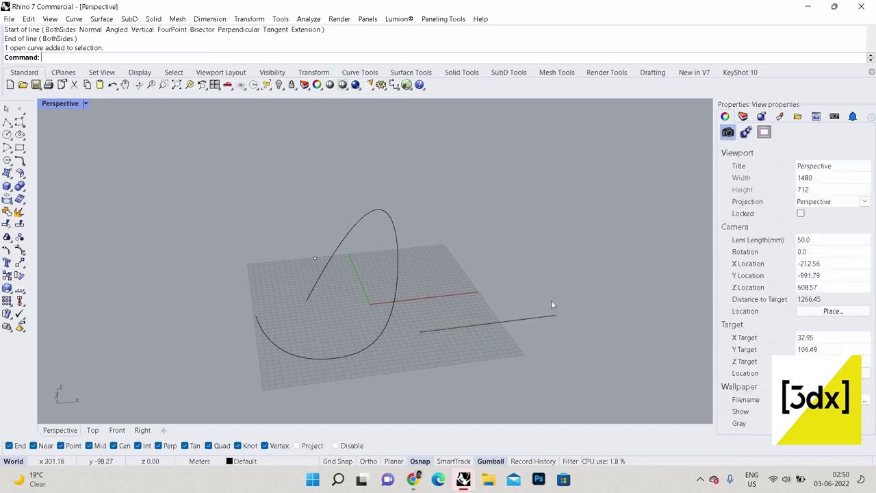
left_click(553, 315)
key("Escape")
left_click_drag(545, 317, 541, 233, "ctrl+shift")
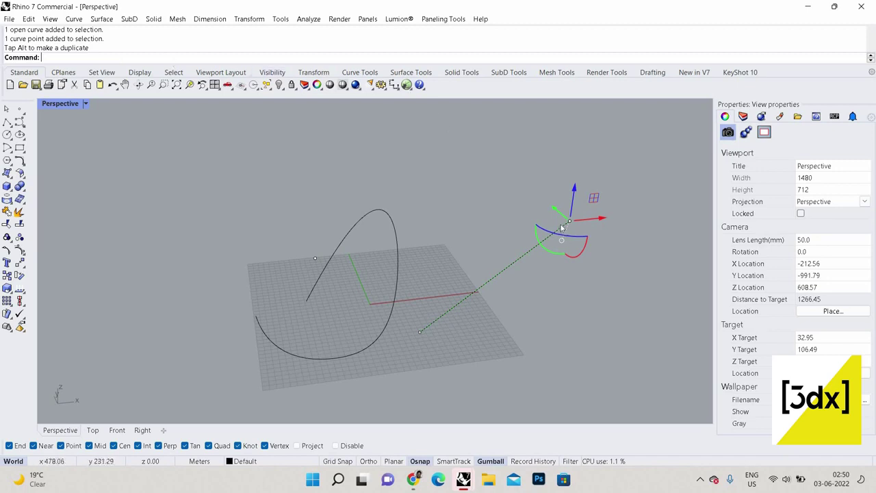
left_click_drag(555, 208, 541, 271)
left_click(541, 271)
scroll(541, 271, "down", 4)
scroll(443, 263, "up", 2)
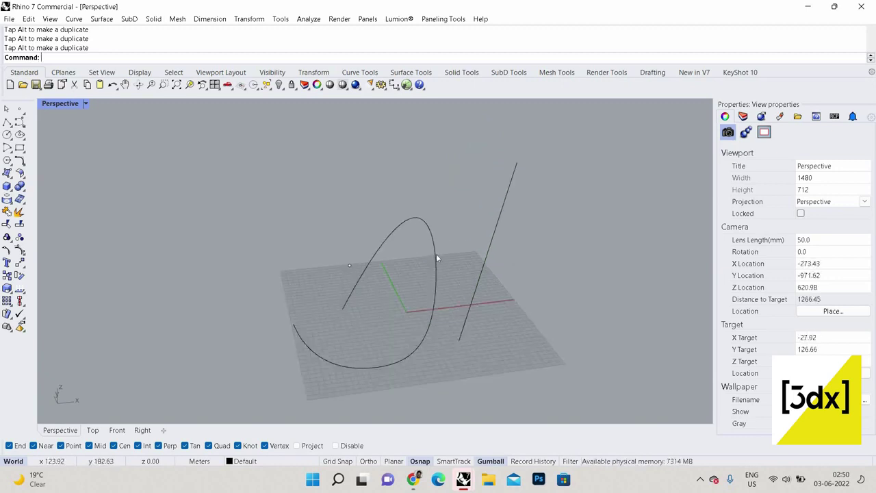
- Select the curve for comparison, then select the raised line and delete it
left_click(419, 219)
scroll(439, 291, "up", 3)
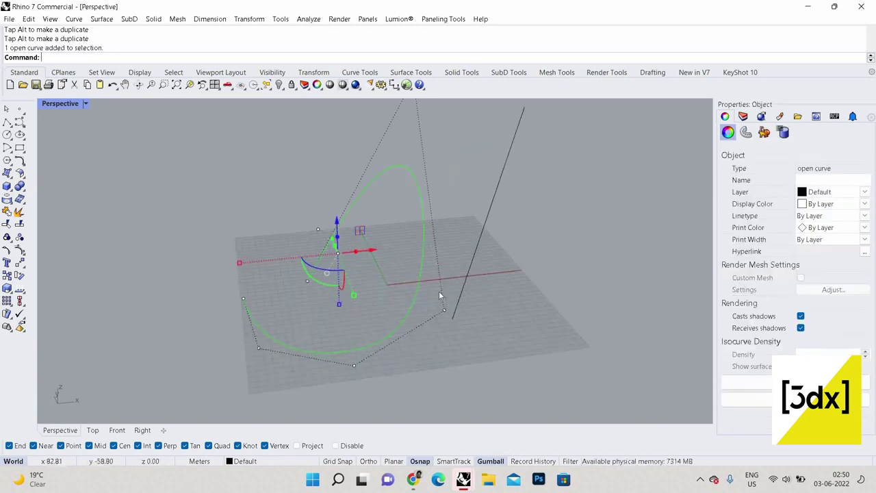
left_click(471, 229)
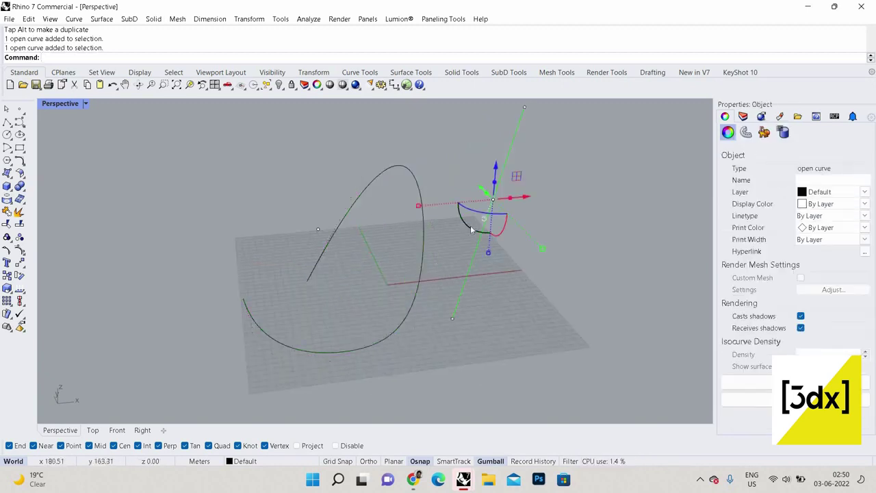
key("Delete")
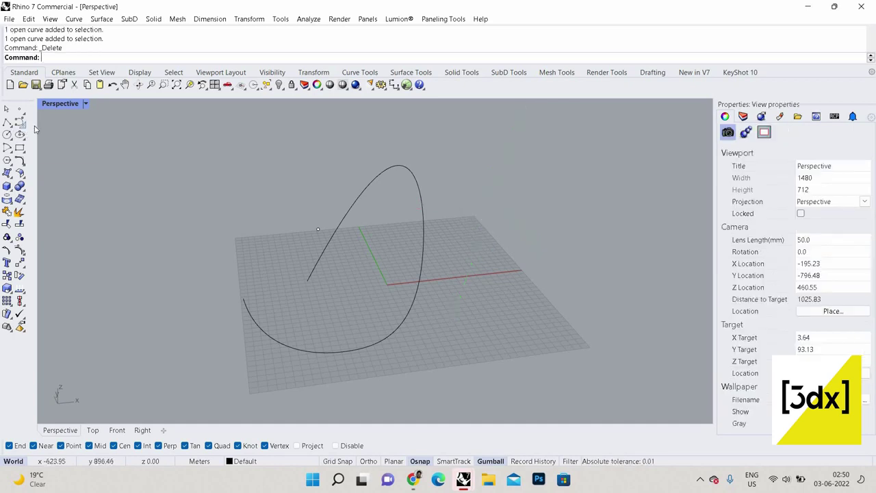
- Draw an open degree-3 control point curve with six points, looping beyond the grid's front positive-X corner
left_click(23, 125)
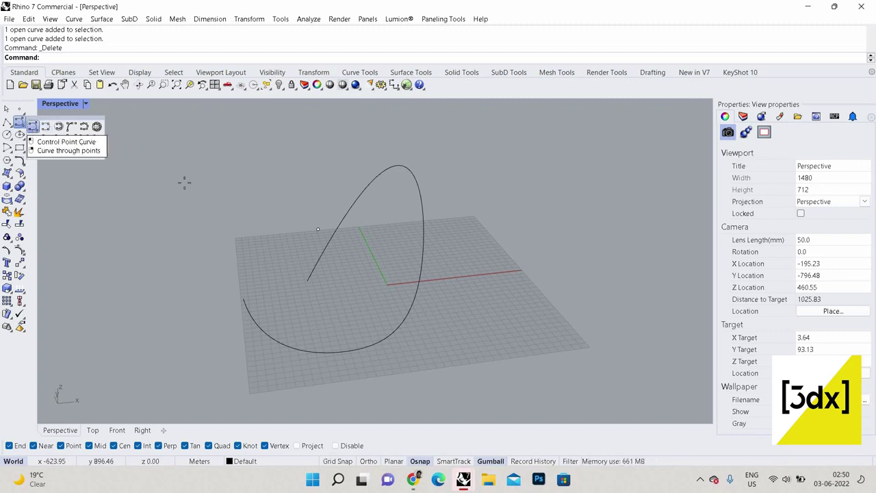
left_click(33, 127)
scroll(381, 322, "down", 5)
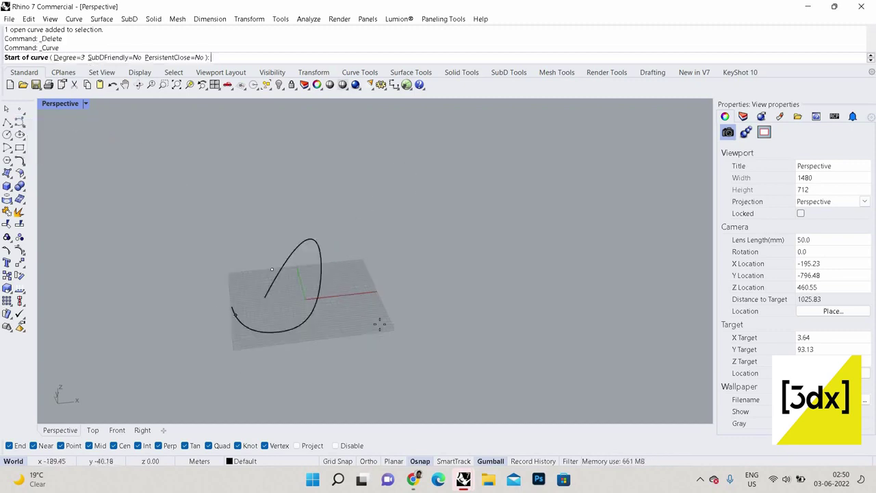
scroll(389, 318, "up", 3)
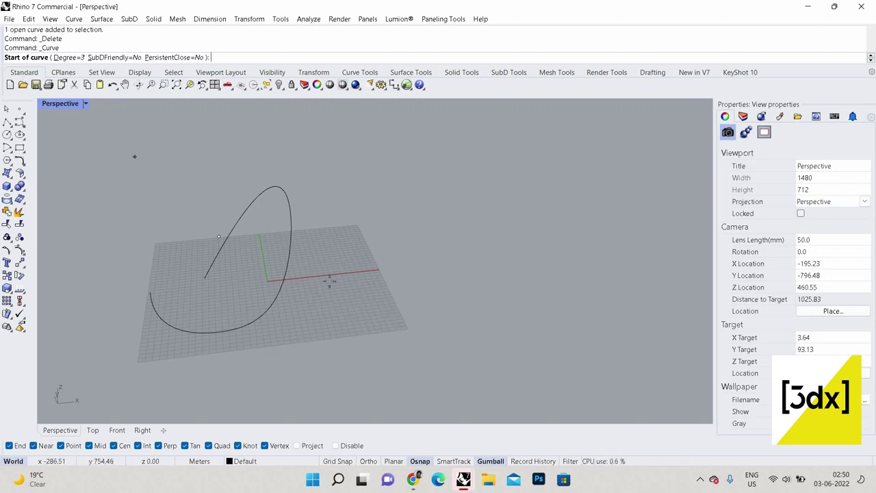
left_click(330, 284)
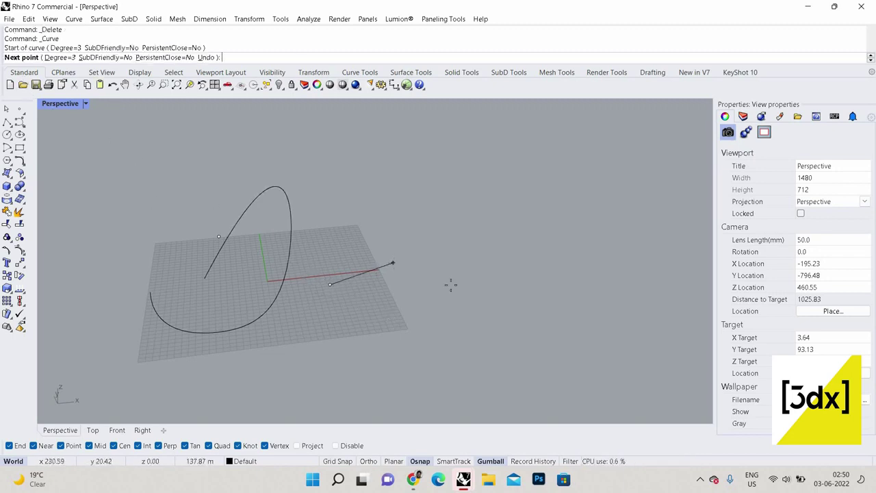
left_click(392, 263)
left_click(465, 299)
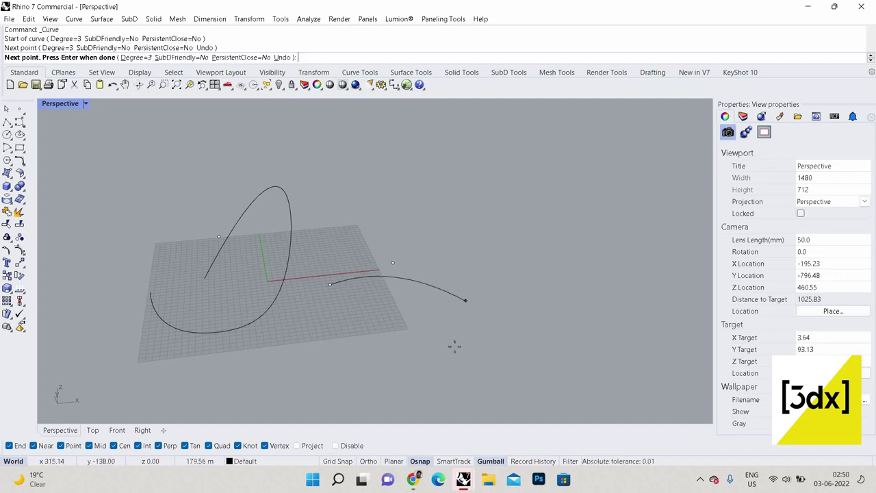
left_click(325, 382)
left_click(292, 356)
key("Return")
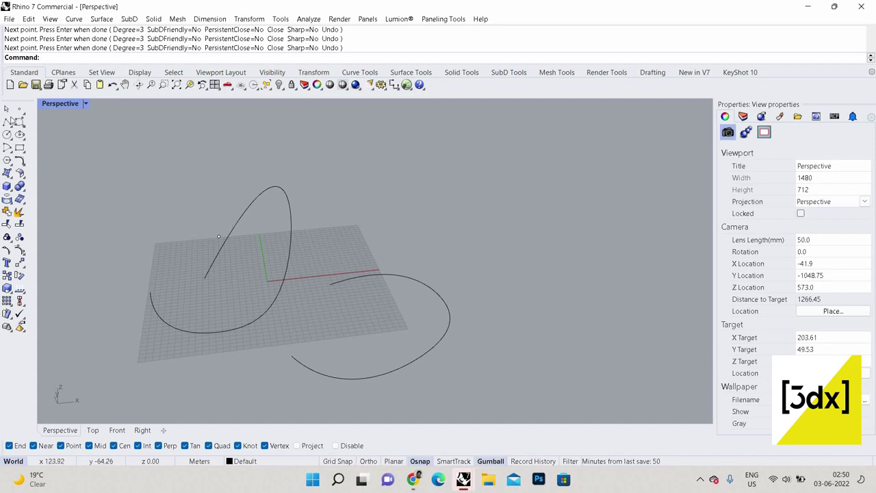
- Draw an open degree-5 interpolated curve with chord knots through six points, well beyond the grid's positive-X side
left_click(19, 122)
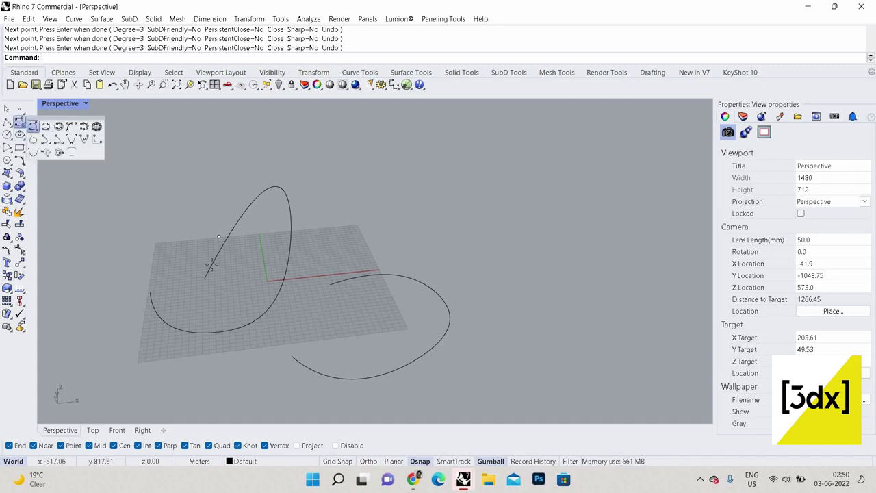
left_click(46, 127)
scroll(366, 267, "down", 7)
scroll(411, 267, "up", 3)
left_click(367, 266)
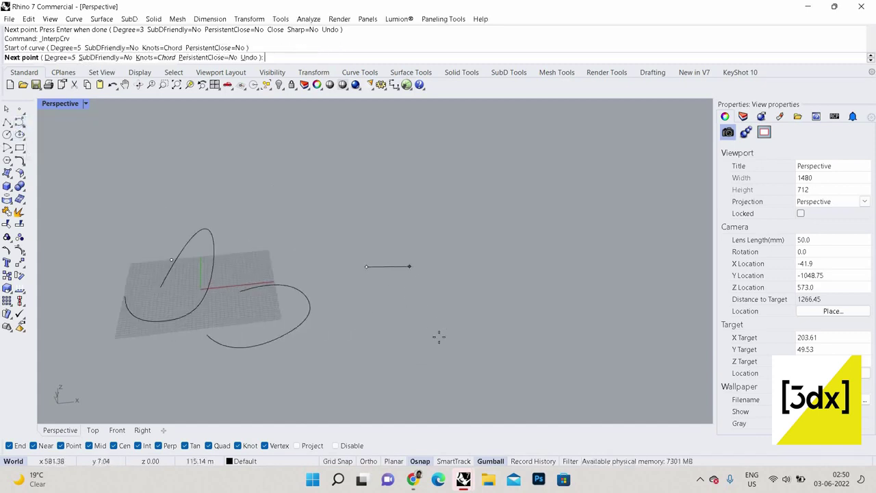
left_click(439, 338)
left_click(407, 351)
left_click(360, 360)
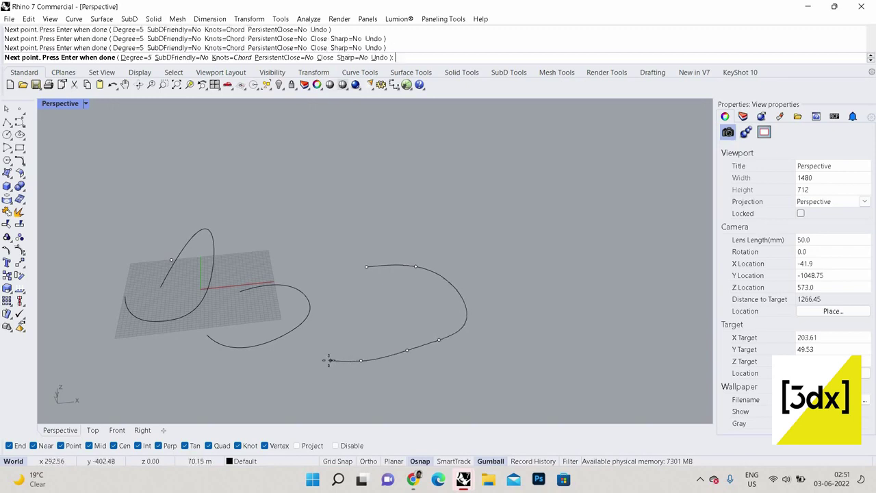
left_click(328, 360)
key("Return")
- Compare the control points of the new control point curve and the interpolated curve, then clear the selection
left_click(301, 320)
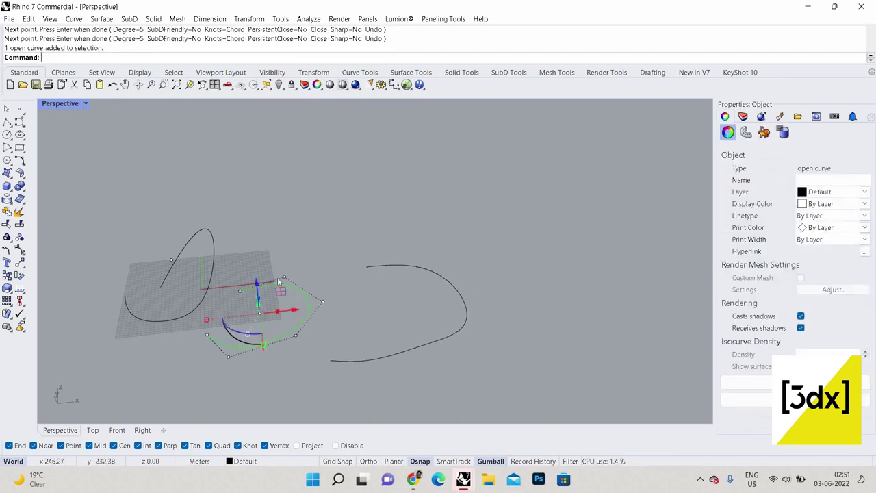
right_click_drag(301, 320, 283, 269)
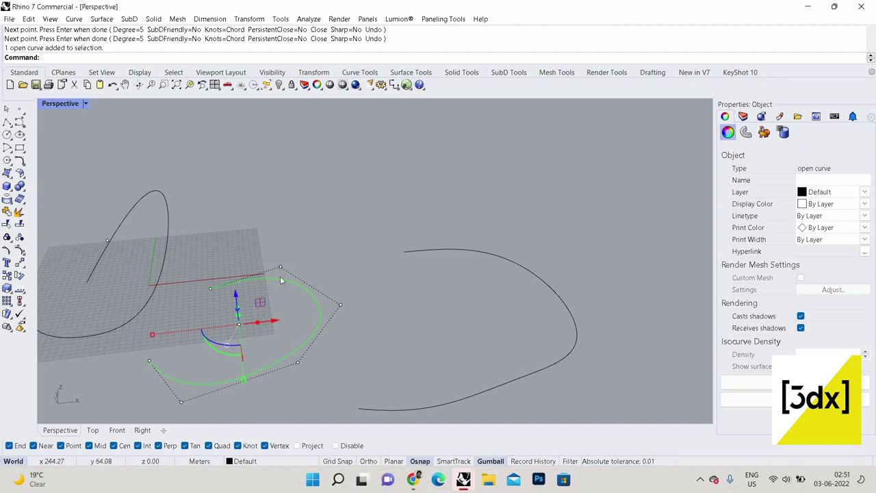
left_click(458, 224)
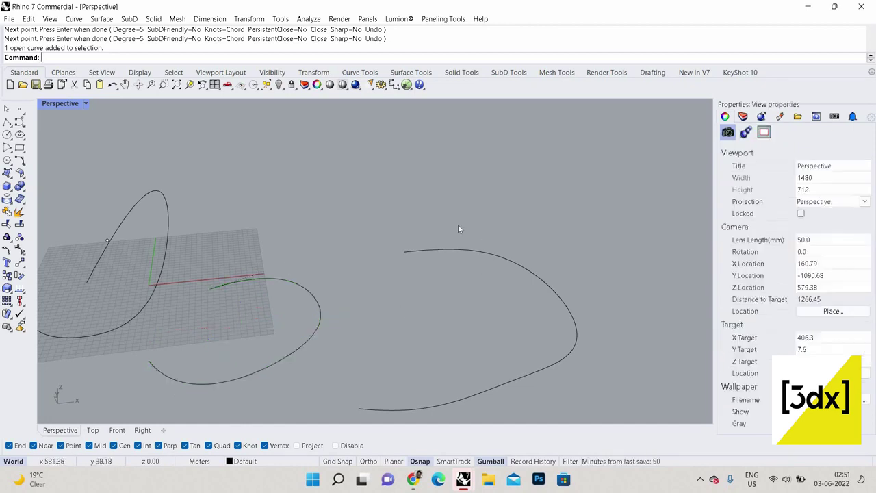
left_click(447, 252)
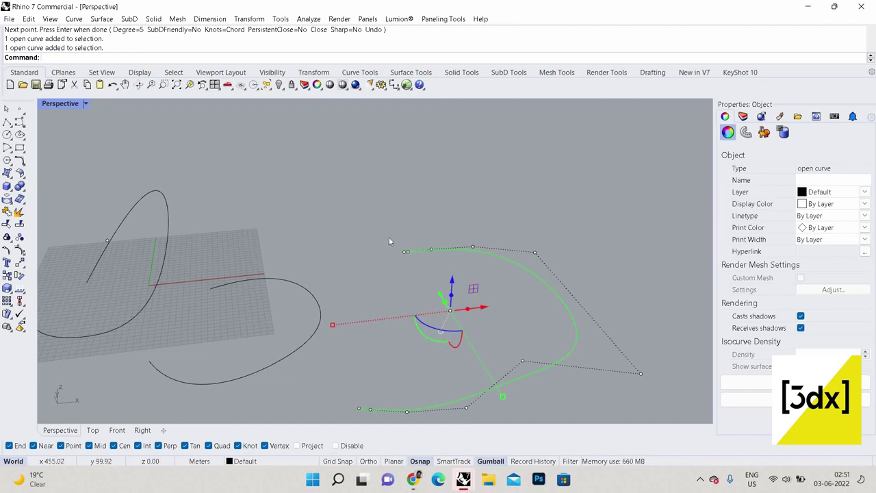
key("Escape")
- Draw an open degree-3 control point curve well in front of the grid, curling inward at its end like a spiral
left_click(22, 127)
scroll(332, 252, "down", 6)
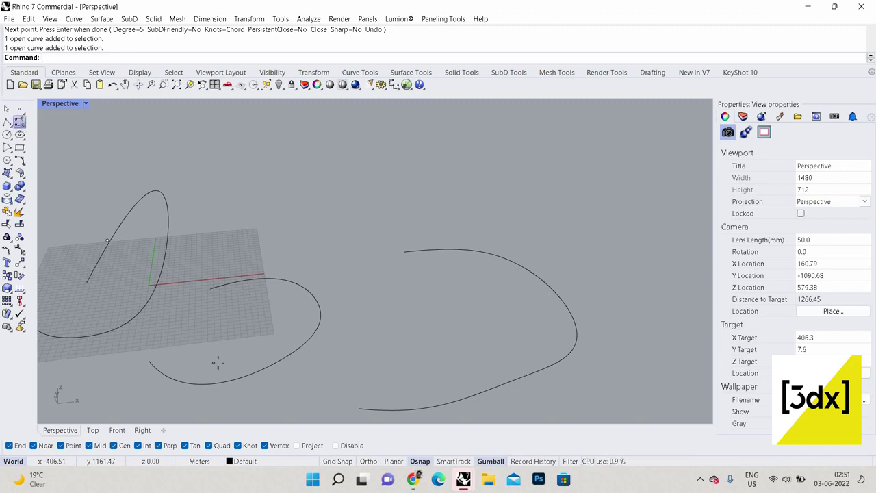
left_click(212, 373)
scroll(251, 333, "up", 3)
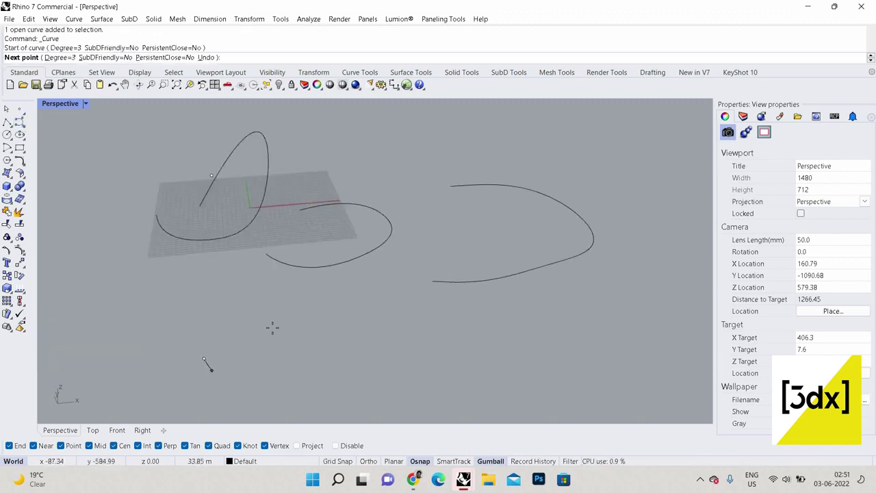
left_click(272, 330)
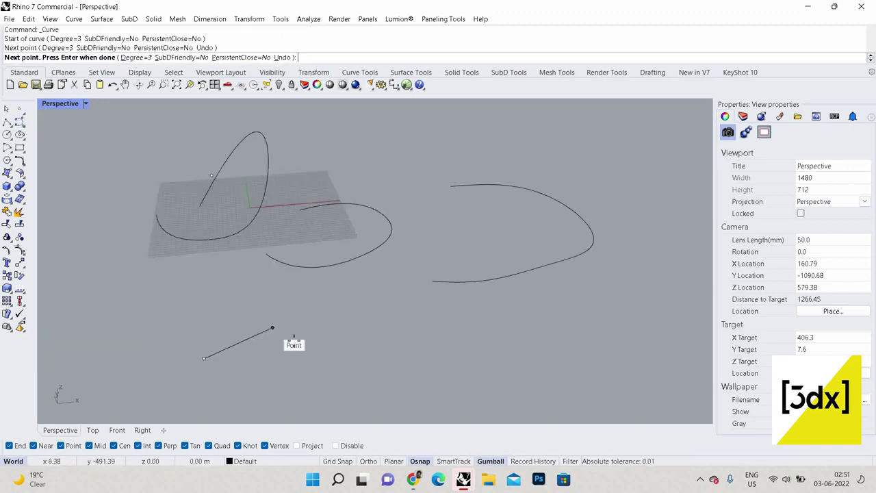
left_click(347, 375)
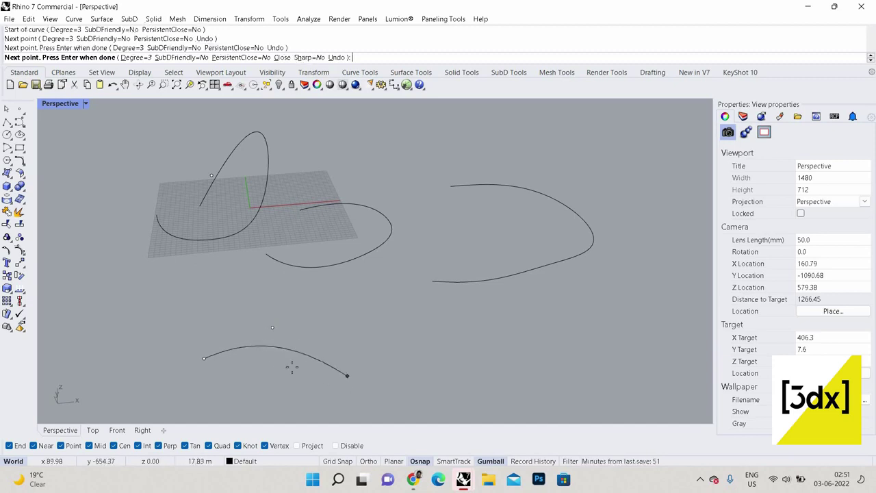
scroll(344, 348, "down", 2)
left_click(337, 400)
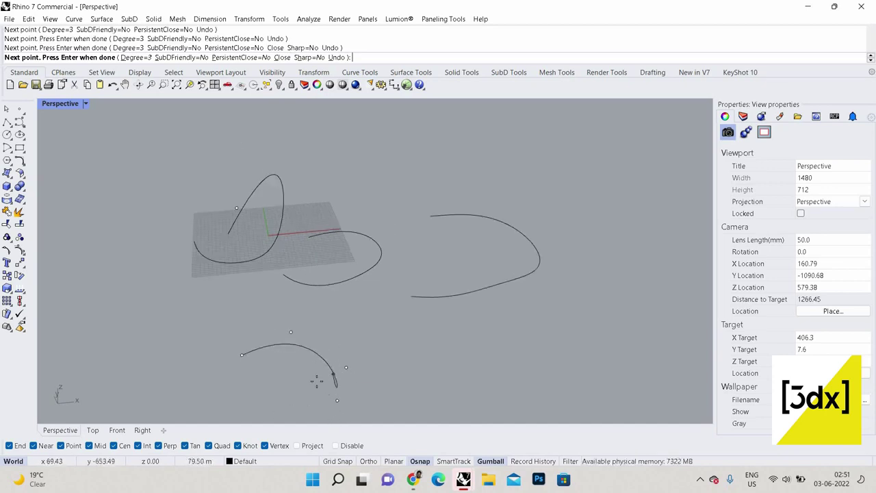
left_click(267, 399)
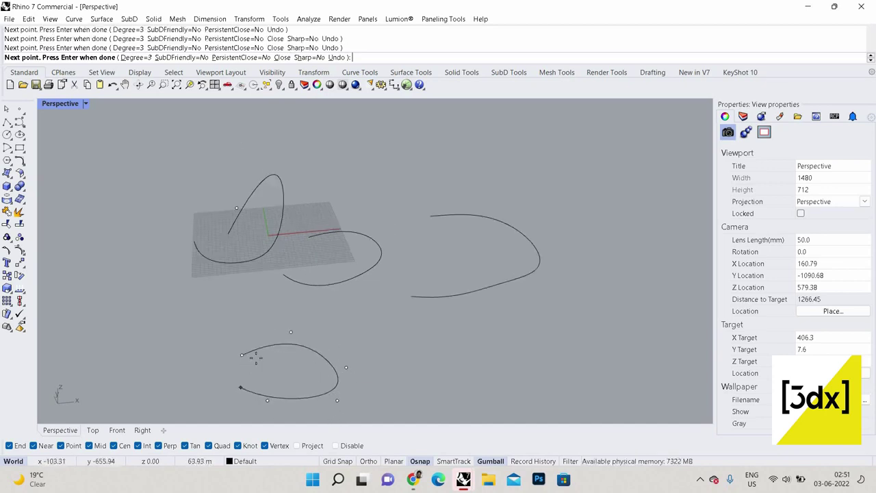
left_click(240, 385)
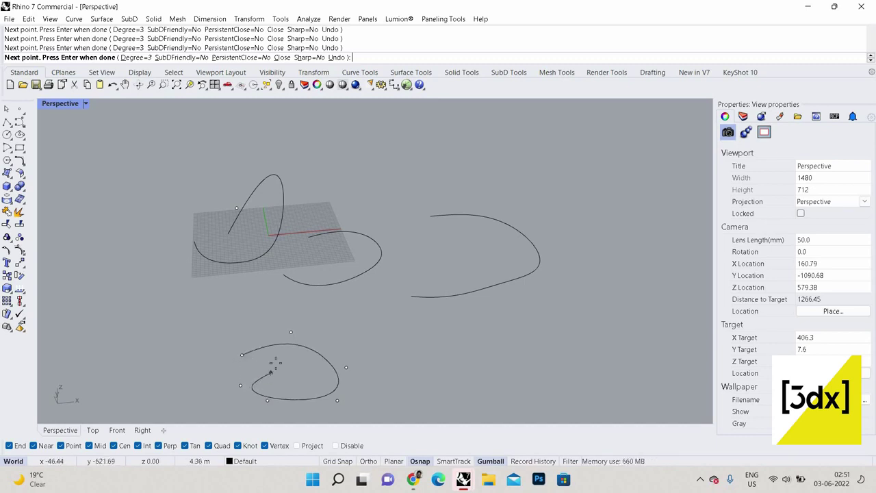
key("Return")
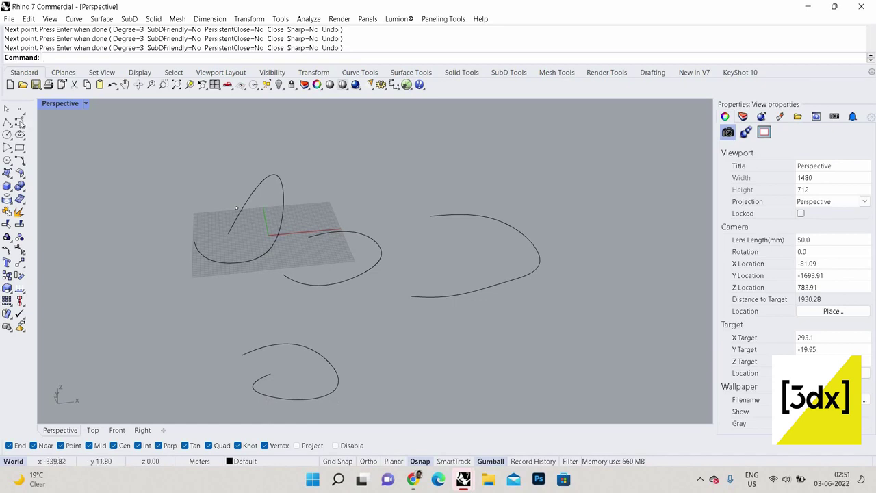
- Draw a closed degree-5 interpolated curve with chord knots on the positive-X side of the spiral curve, ending at its start point
left_click(25, 127)
left_click(45, 127)
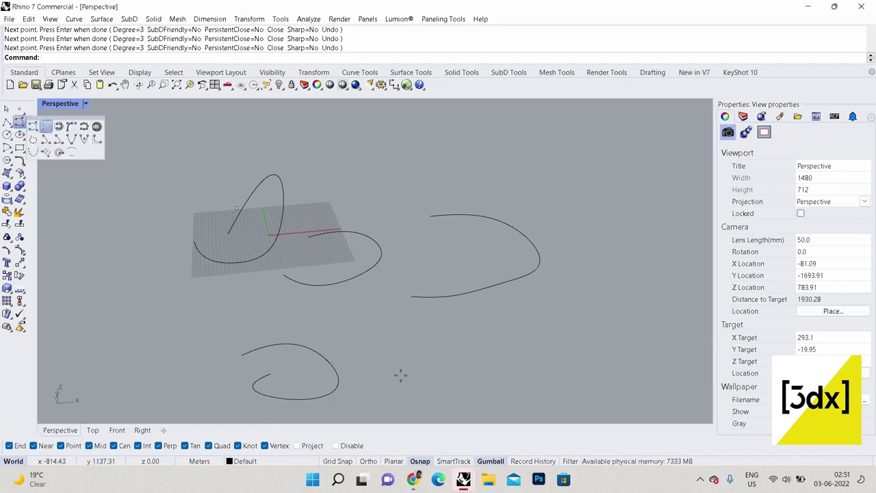
scroll(370, 323, "down", 6)
scroll(369, 317, "up", 4)
left_click(366, 312)
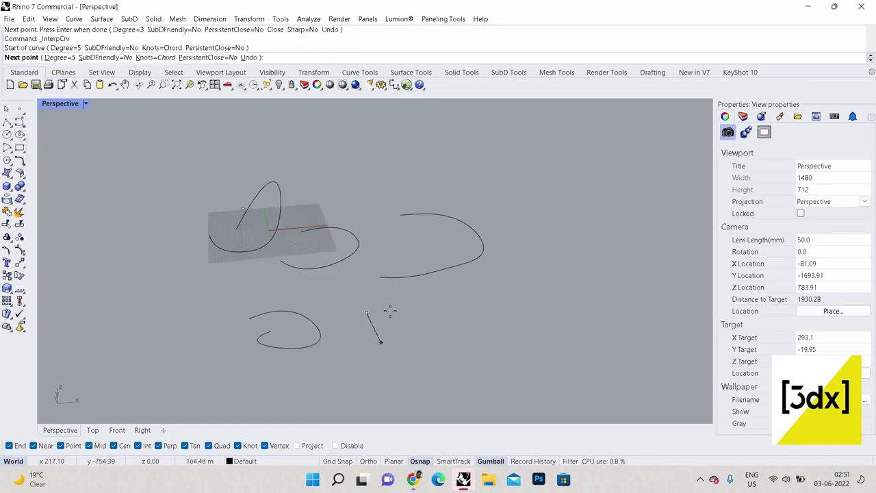
scroll(391, 311, "up", 3)
left_click(391, 311)
left_click(492, 361)
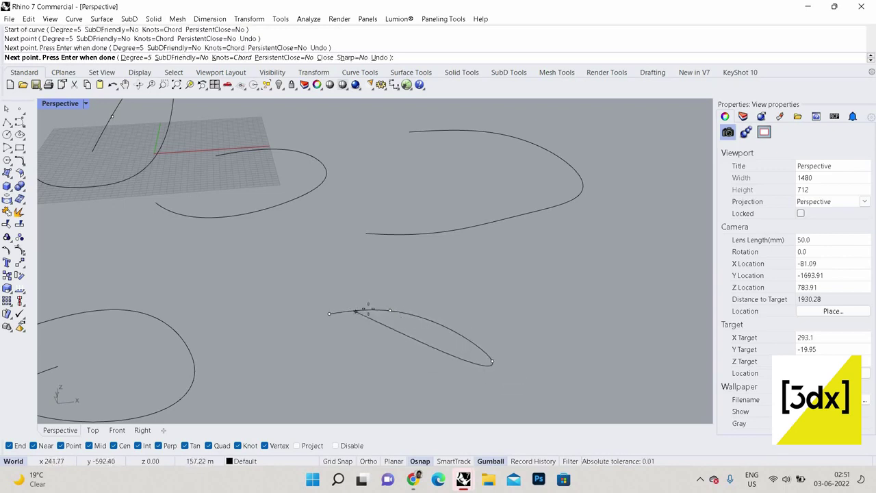
left_click(467, 398)
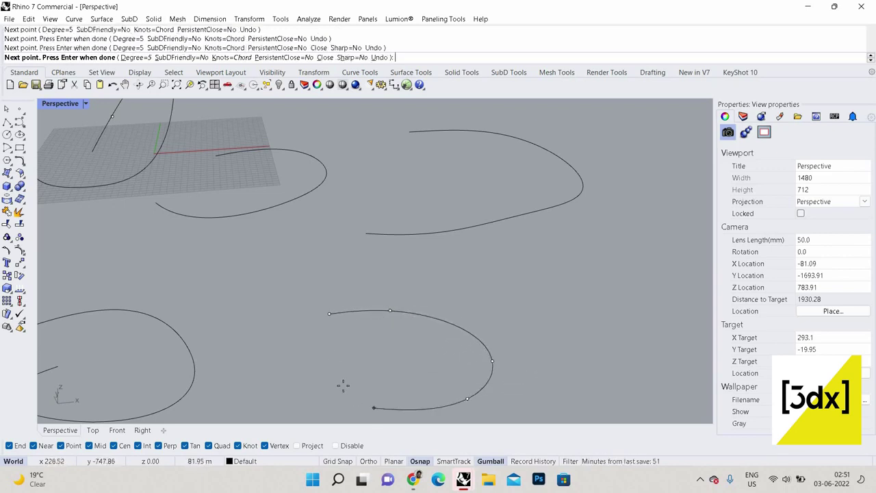
left_click(344, 385)
left_click(336, 346)
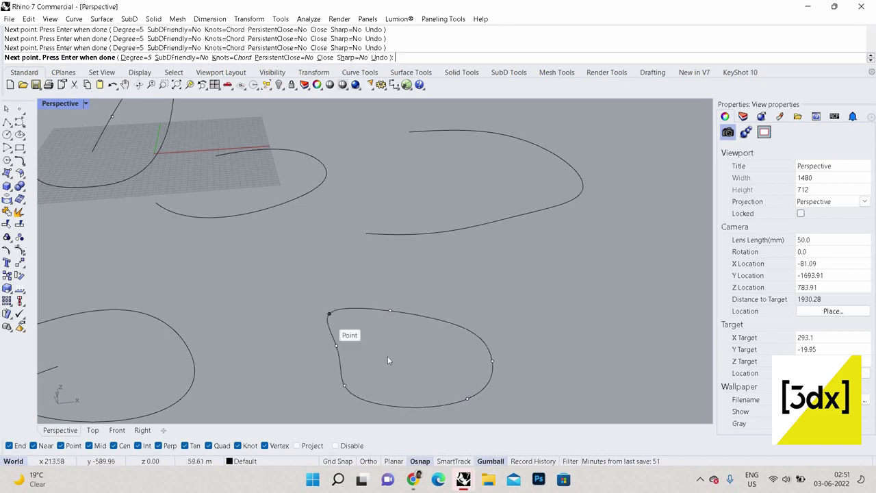
key("Return")
scroll(491, 347, "down", 2)
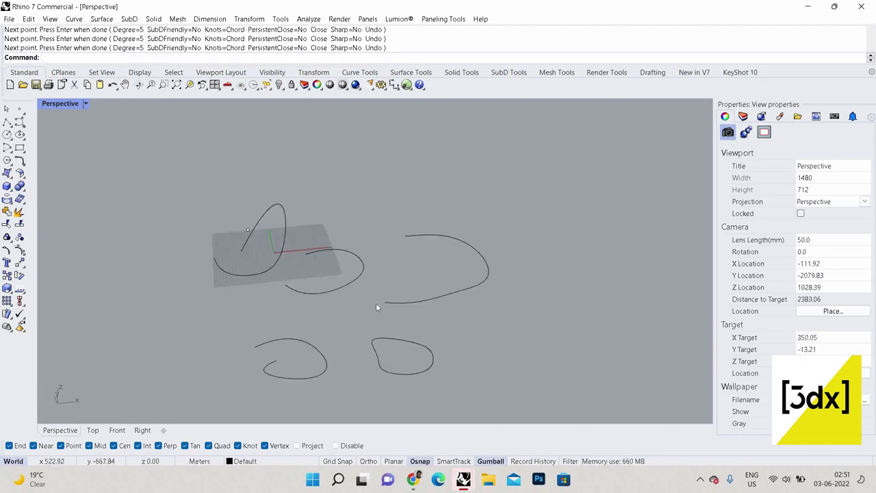
- Compare the control points of the closed interpolated curve and the spiral control point curve, then clear the selection
key("ctrl+a")
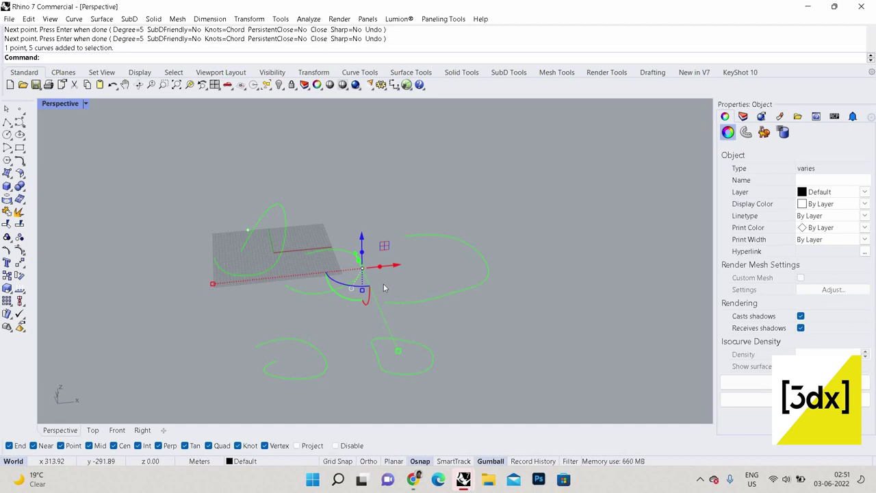
left_click(102, 216)
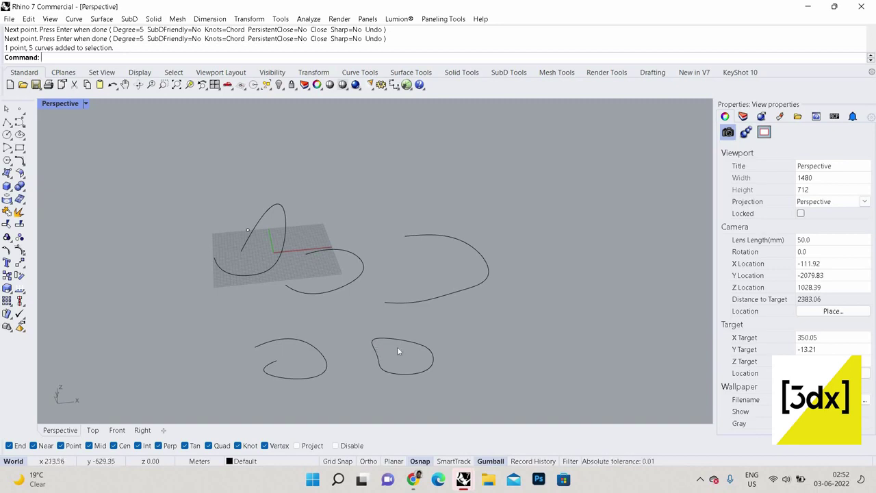
left_click(423, 344)
left_click(344, 340)
right_click_drag(344, 340, 425, 344)
left_click(424, 344)
left_click(426, 354)
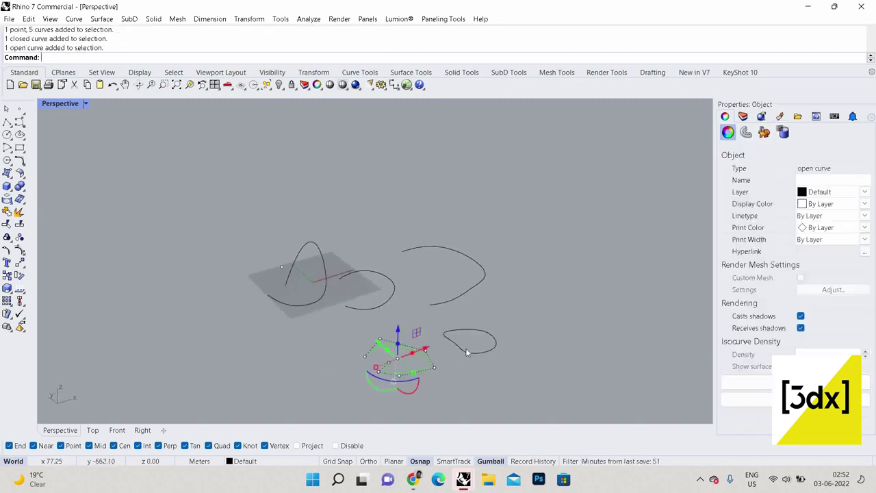
key("Escape")
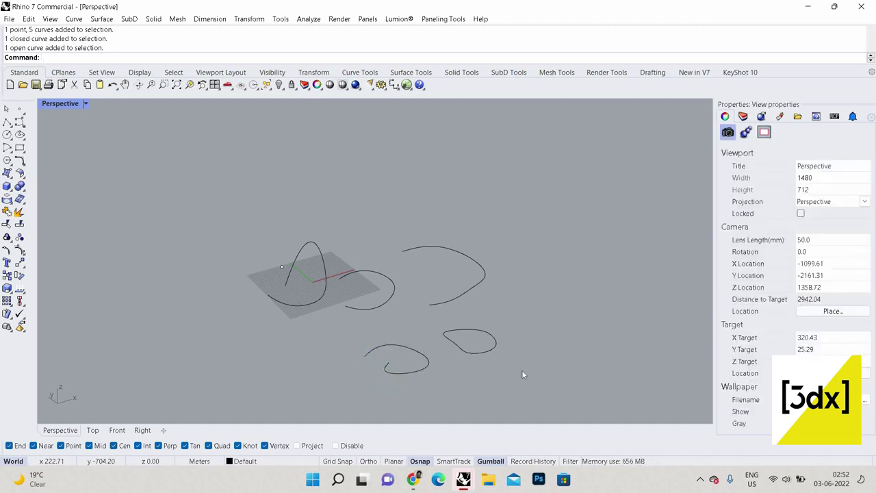
- Move the closed interpolated curve beyond the back of the grid and delete it
left_click_drag(474, 352, 200, 206)
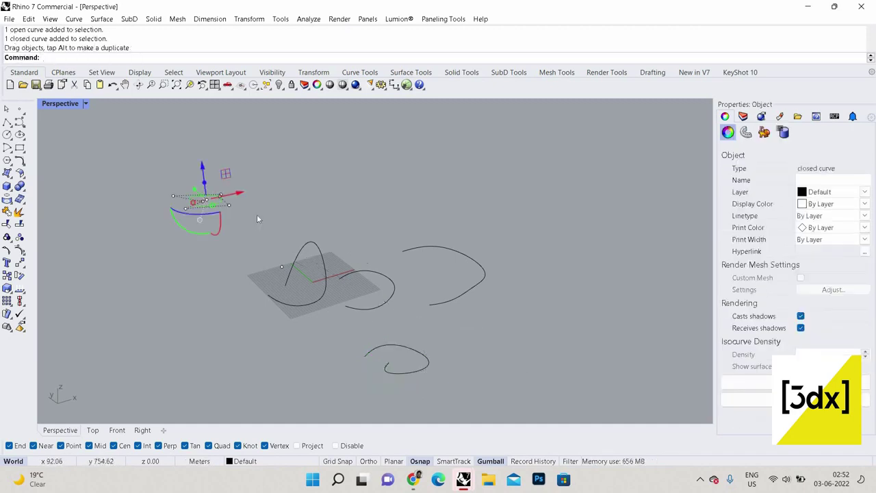
key("Delete")
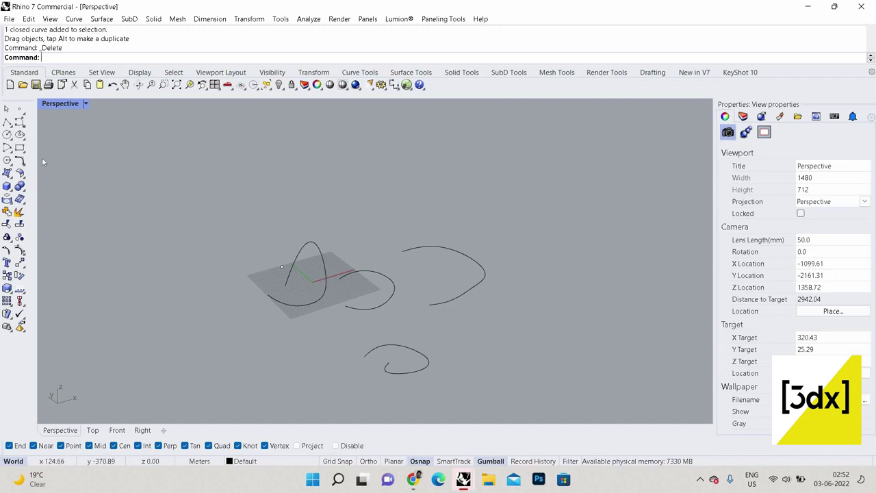
left_click(7, 134)
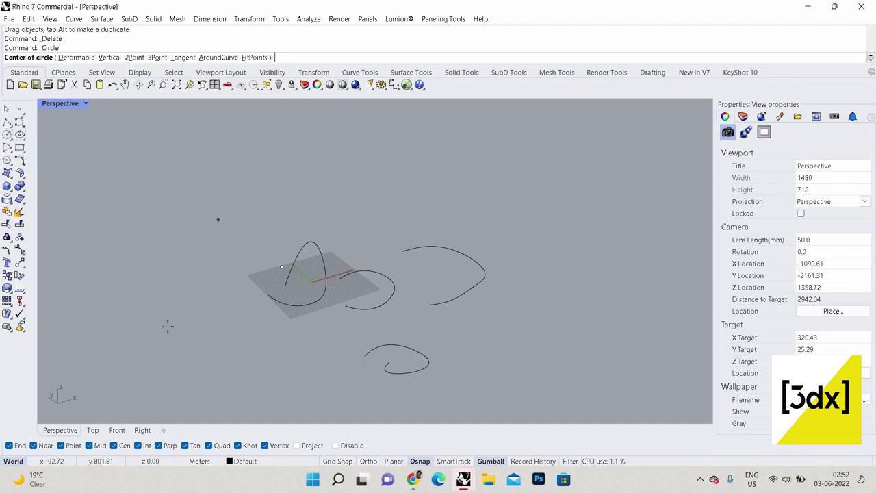
left_click(167, 326)
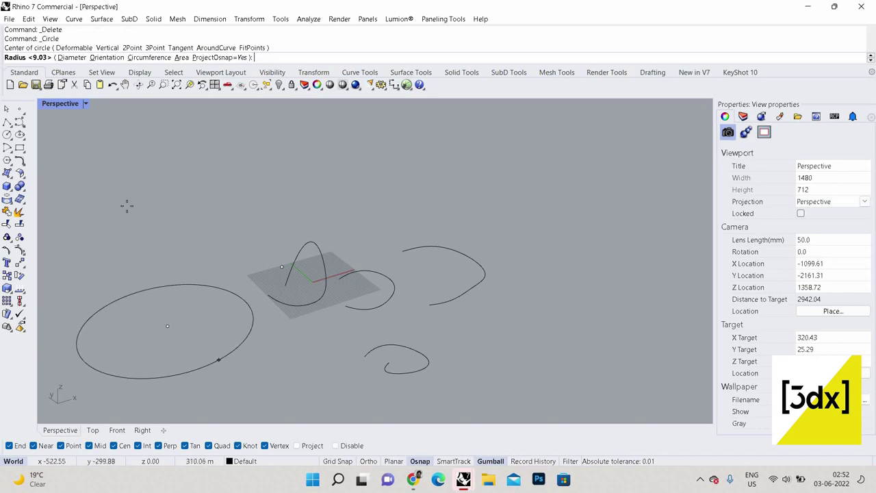
key("Escape")
left_click(20, 122)
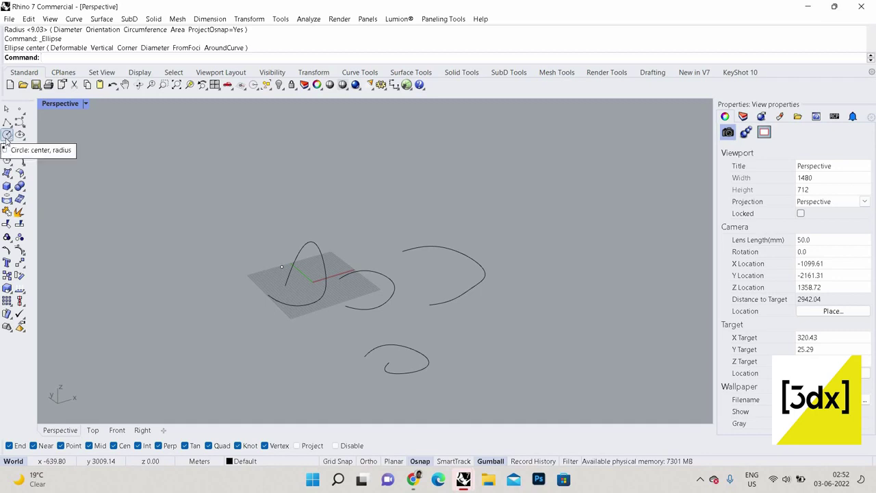
left_click(177, 295)
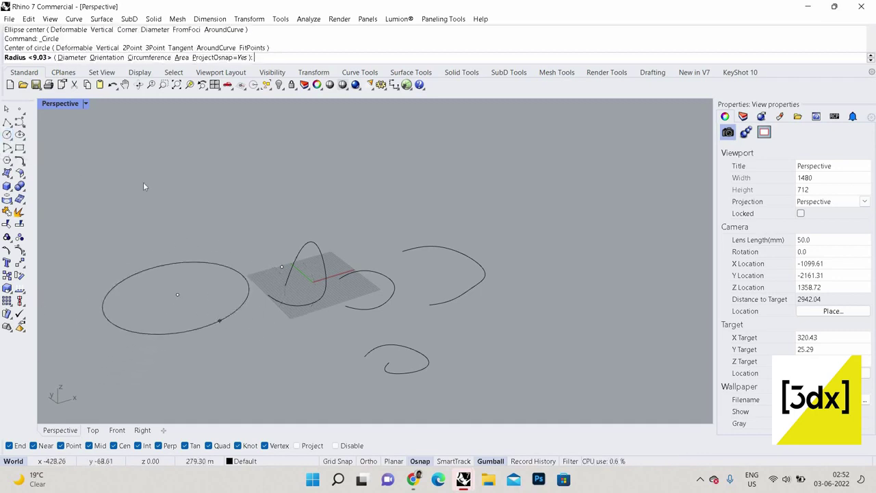
key("Escape")
- Draw a flat circle about 223 m in diameter beyond the grid's negative-X side using the Diameter option, then check its control points
key("Return")
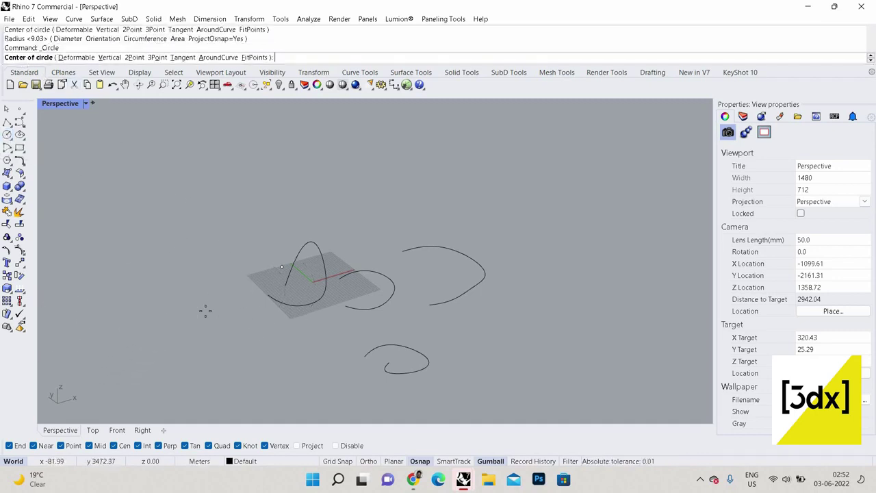
left_click(213, 314)
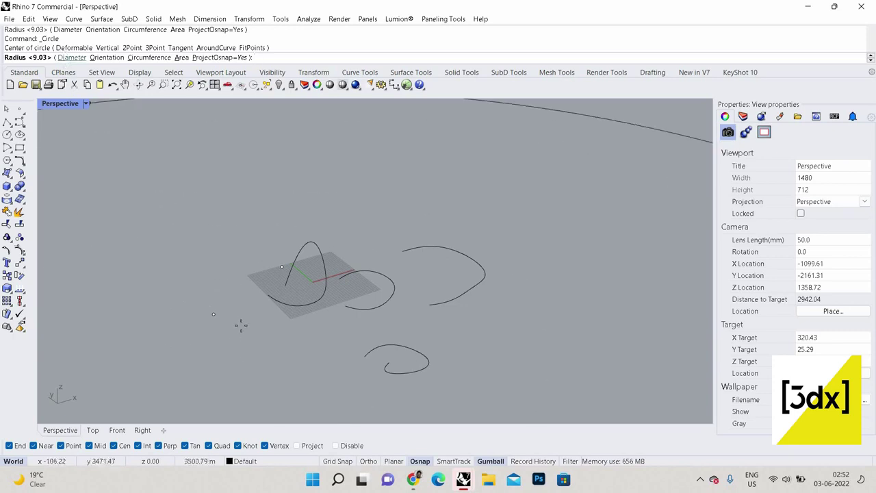
type("d")
key("Return")
scroll(235, 309, "up", 2)
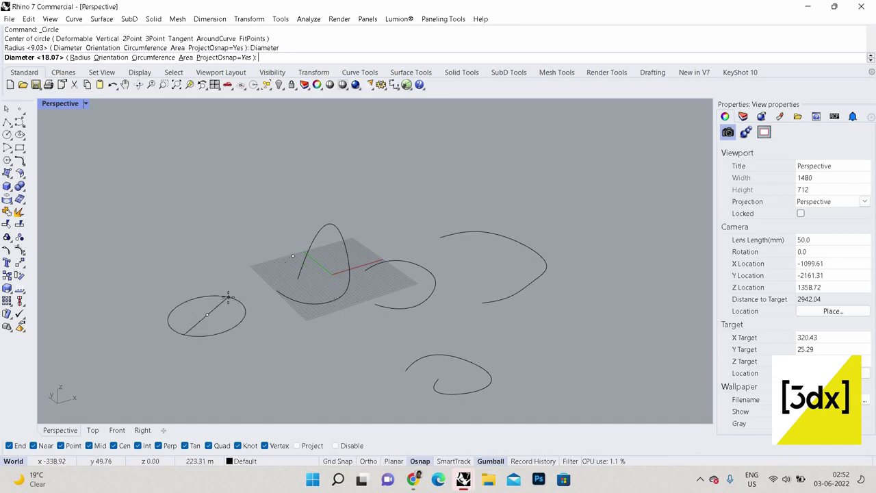
left_click(240, 283)
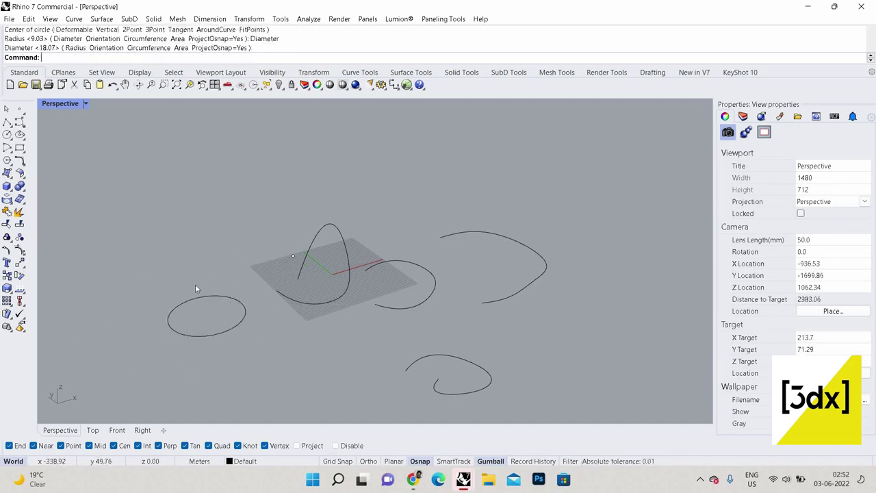
scroll(308, 345, "up", 2)
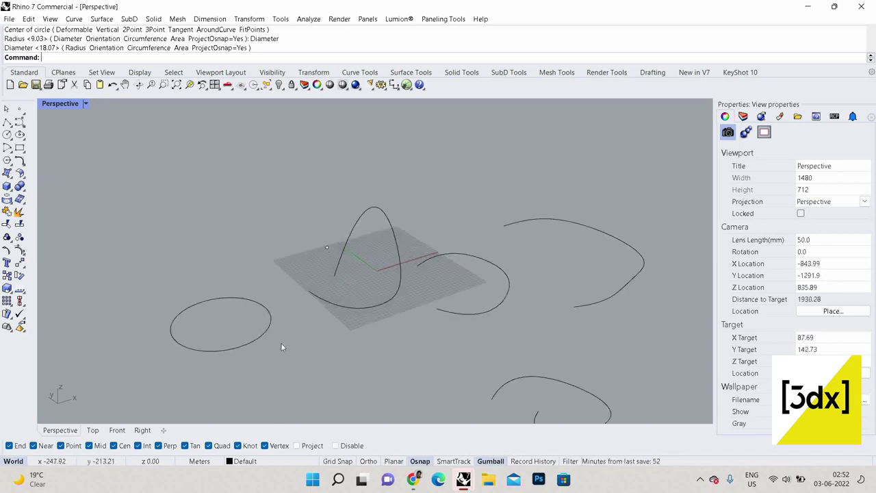
left_click(255, 335)
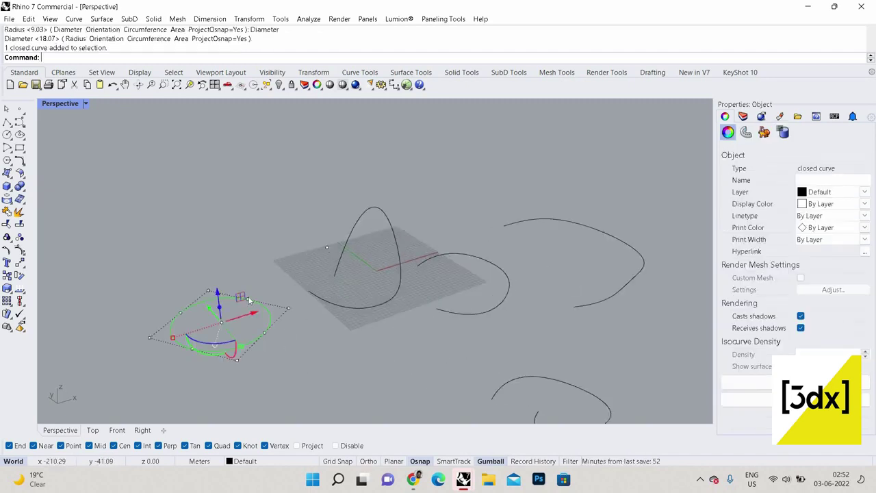
left_click(140, 165)
- Draw a large upright circle centred in front of the grid using the Circle command's Vertical option, sizing it by diameter
key("Return")
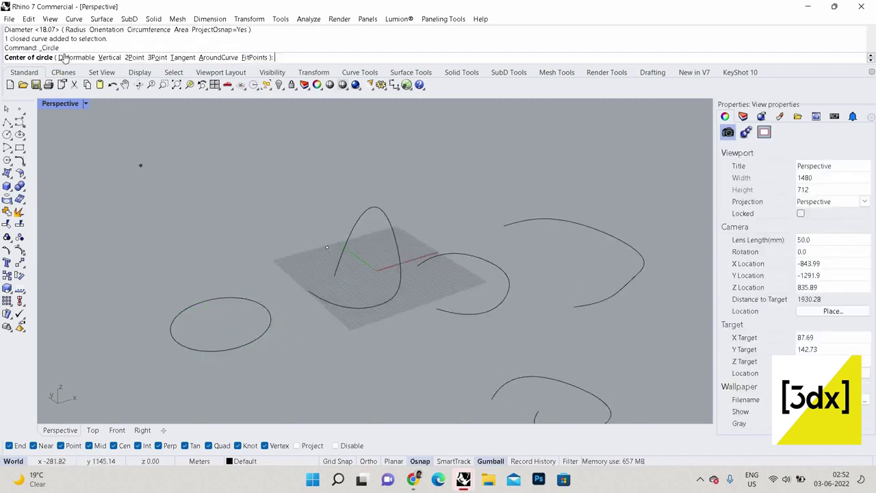
left_click(109, 57)
left_click(335, 343)
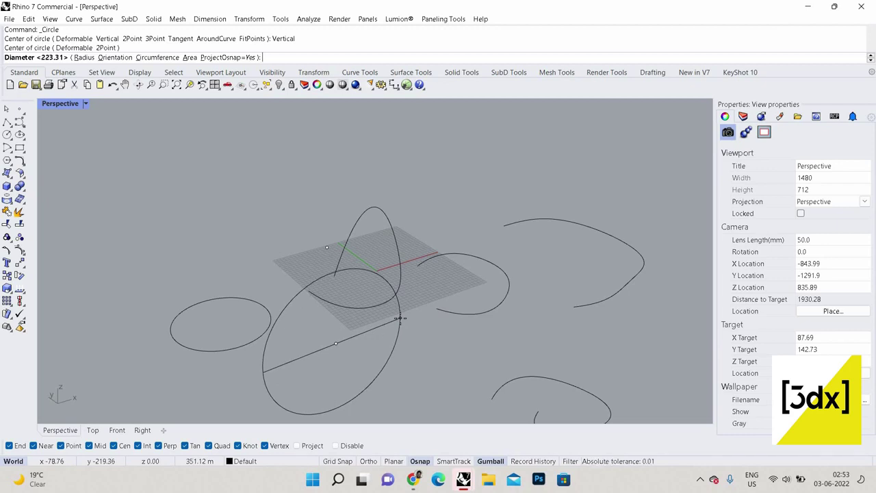
left_click(442, 320)
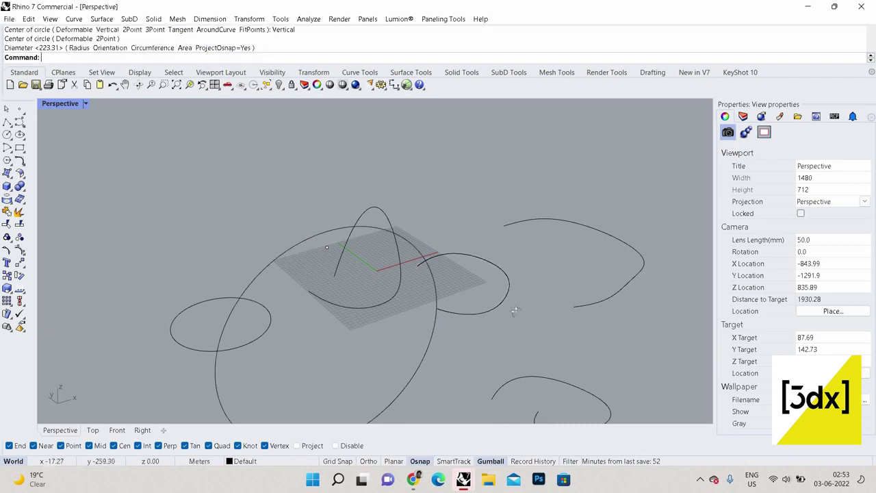
scroll(514, 311, "down", 6)
right_click_drag(677, 315, 446, 254)
key("Return")
key("Escape")
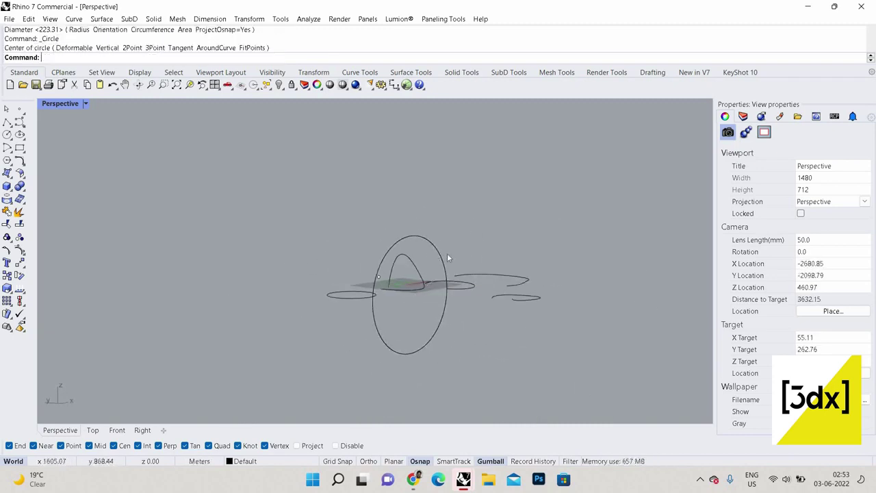
right_click(514, 320)
right_click_drag(527, 319, 496, 293)
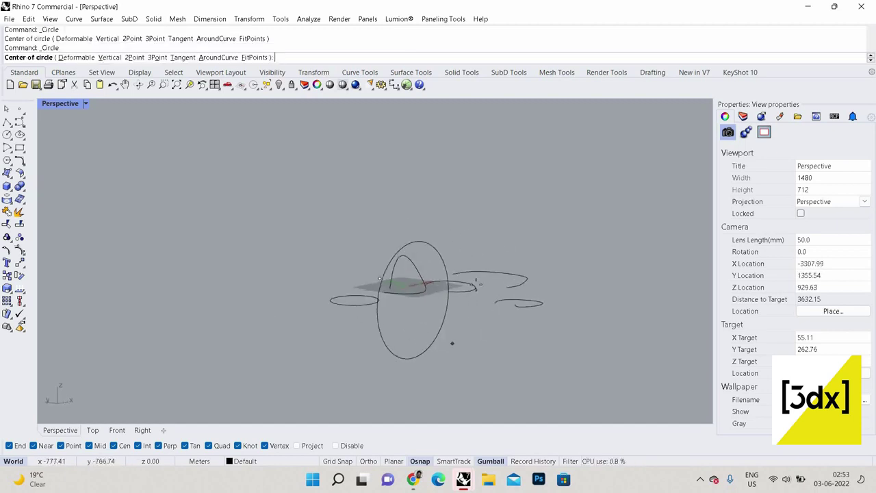
- Hide the large upright circle centred in front of the grid
right_click_drag(458, 345, 443, 261)
key("Escape")
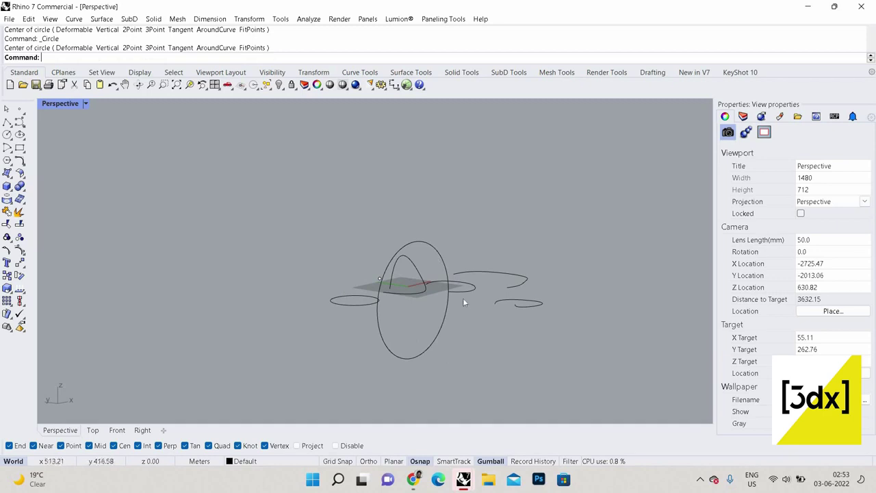
left_click(436, 250)
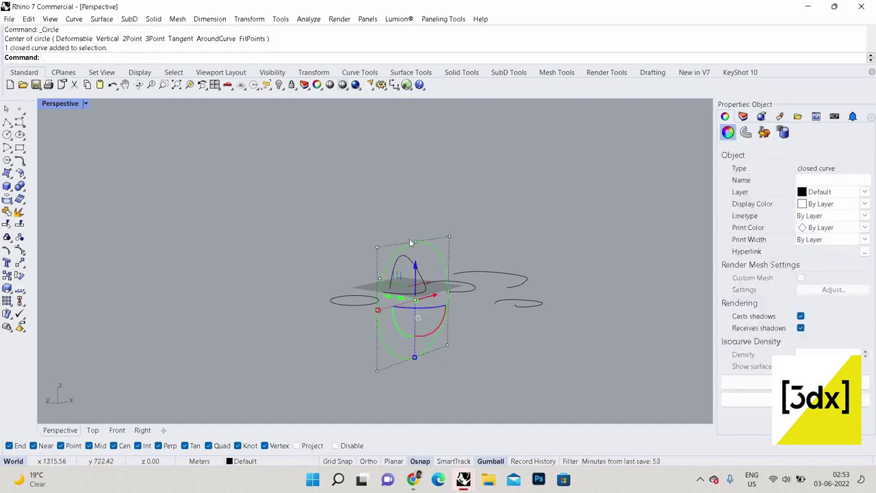
middle_click(438, 252)
left_click(421, 259)
right_click_drag(422, 260, 412, 275)
right_click(421, 260)
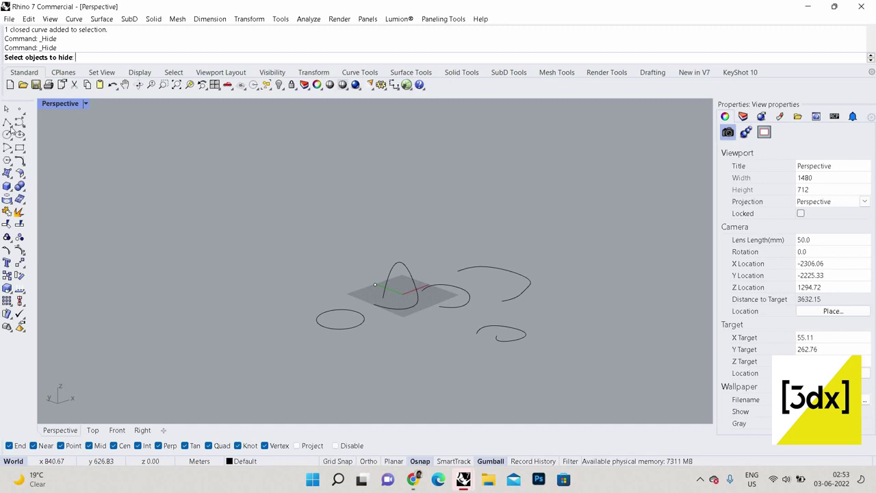
key("Escape")
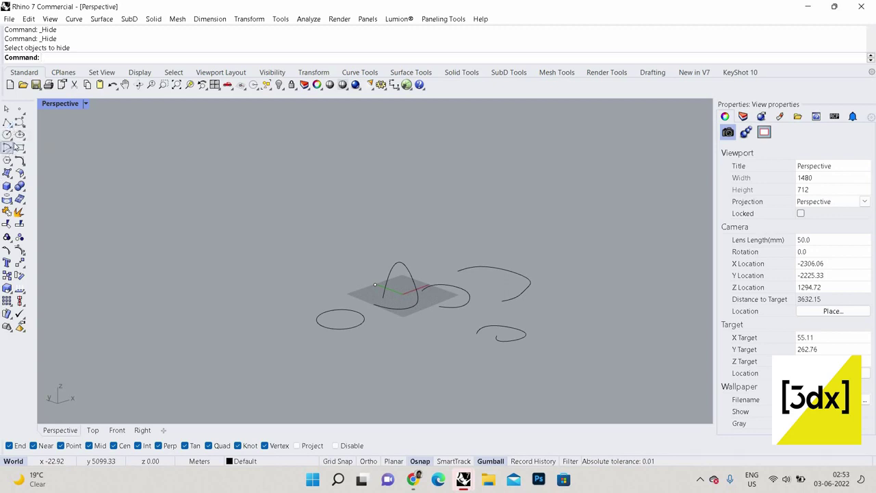
left_click(20, 135)
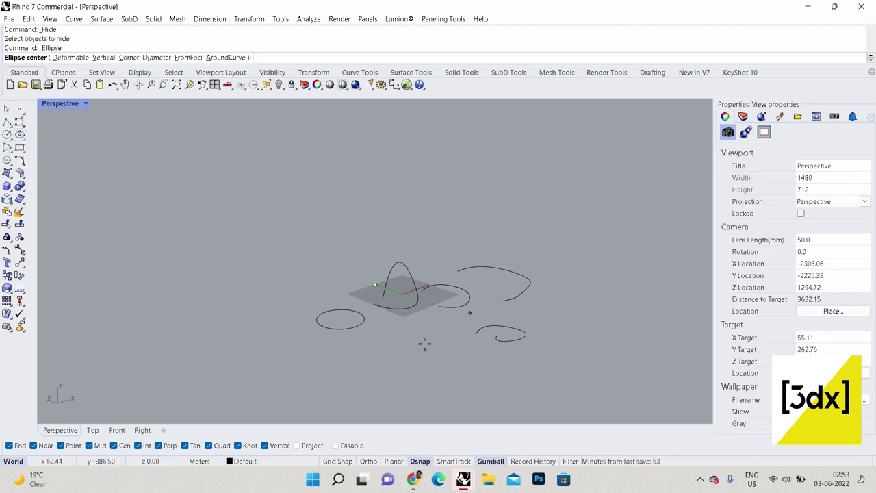
left_click(378, 360)
key("Escape")
- Draw an elongated flat ellipse from its centre beyond the grid's negative-X side, in front of the flat circle
left_click(20, 135)
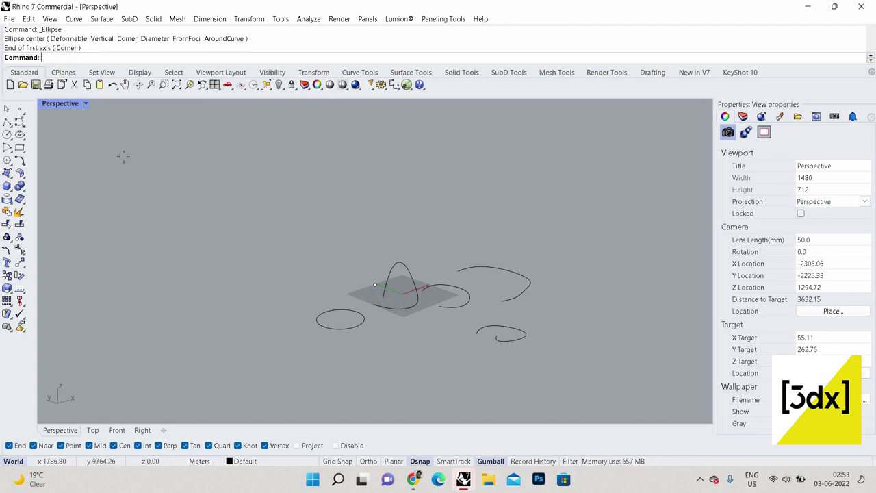
left_click(325, 361)
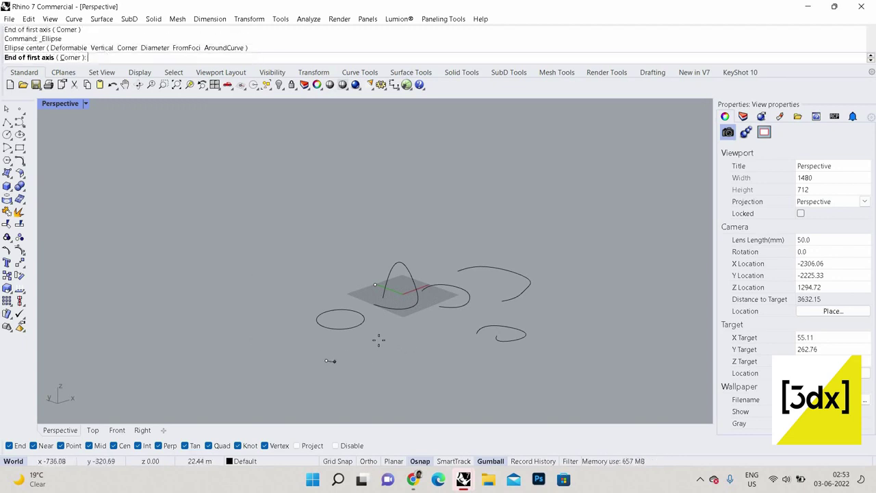
left_click(382, 338)
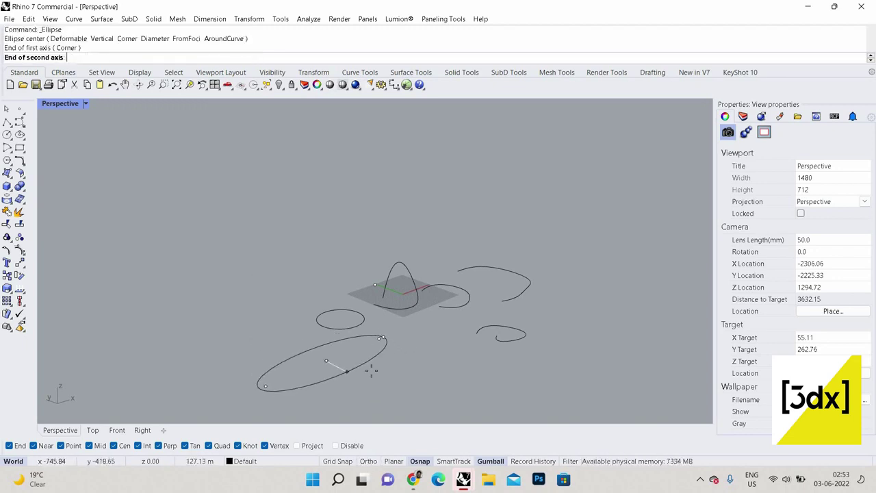
left_click(338, 364)
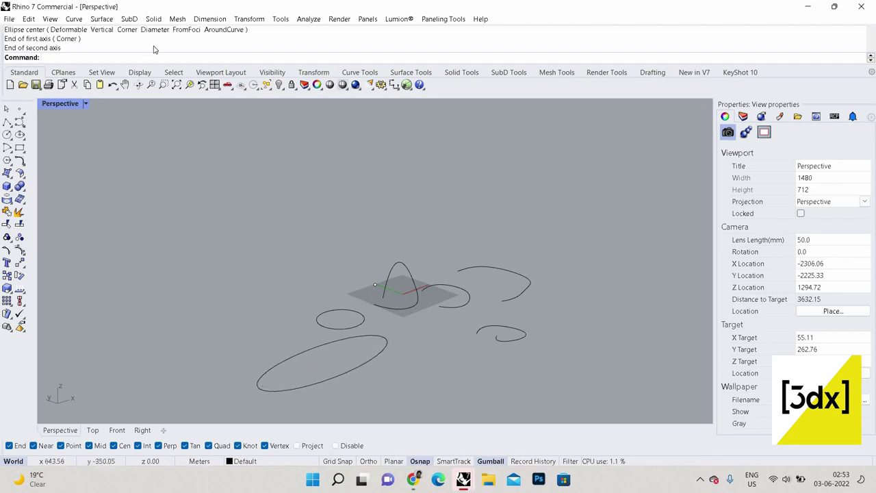
- Draw a second ellipse beyond the flat circle on the negative-X side, using the Ellipse command's Vertical option
key("Return")
left_click(106, 59)
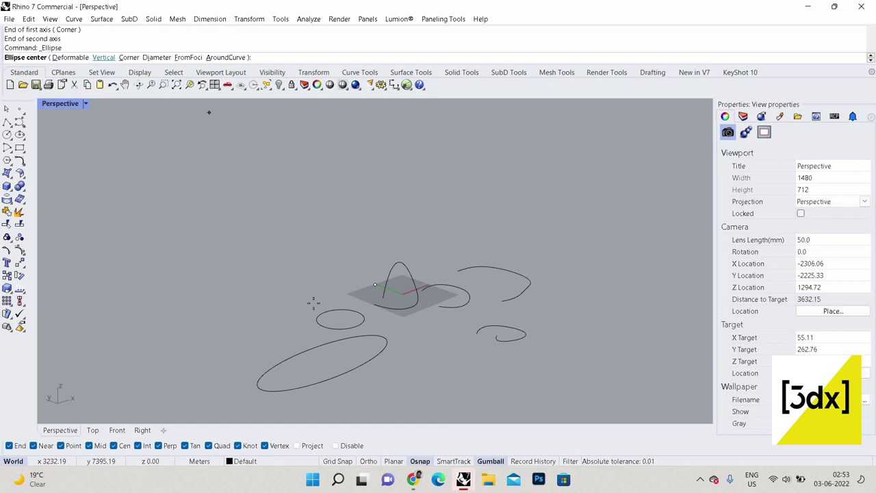
left_click(272, 322)
left_click(269, 275)
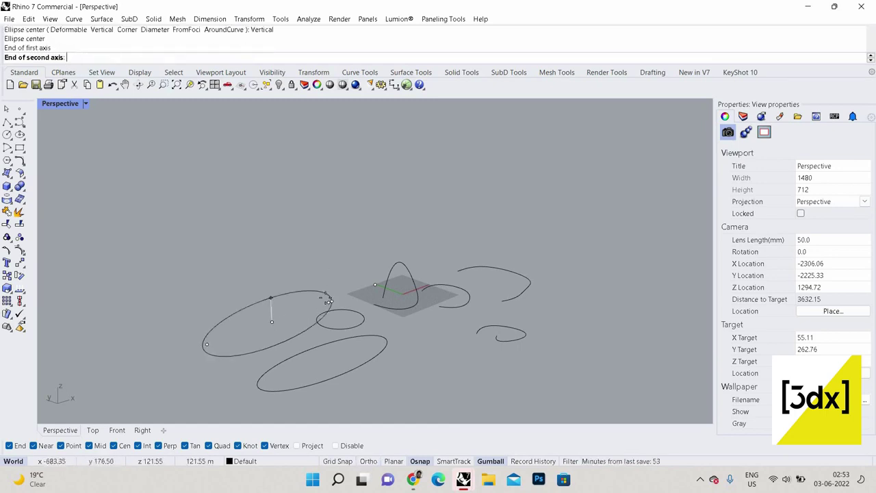
left_click(328, 297)
right_click_drag(553, 298, 397, 329)
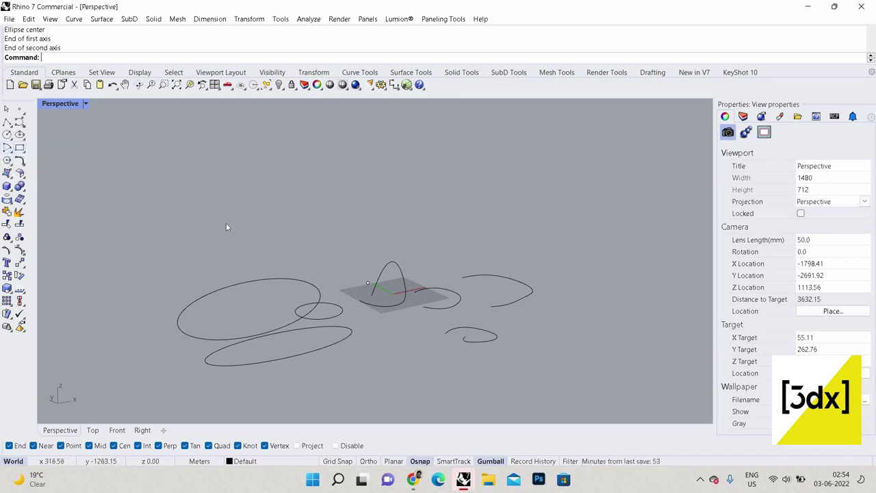
- Select all visible objects and delete them to clear the viewport
key("ctrl+a")
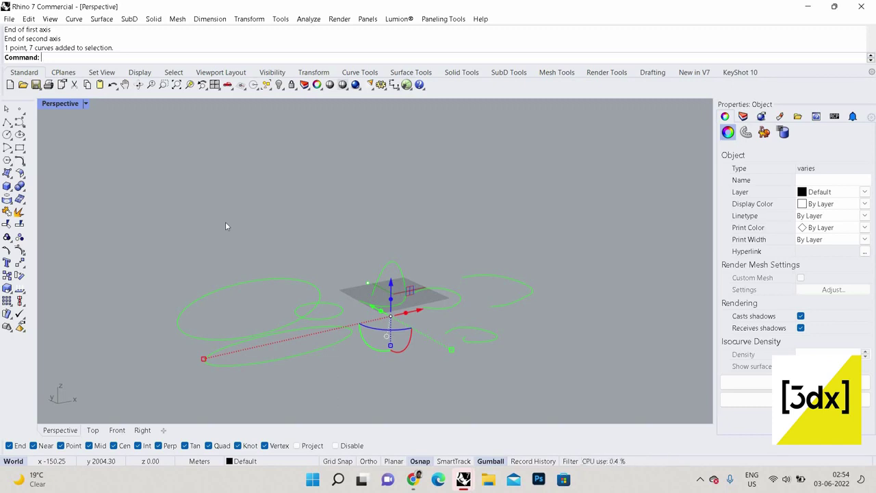
key("Delete")
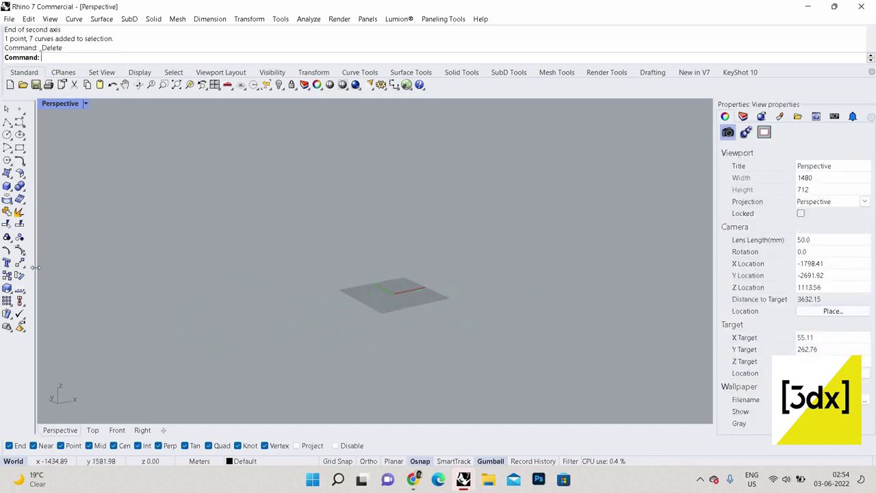
scroll(178, 130, "down", 2)
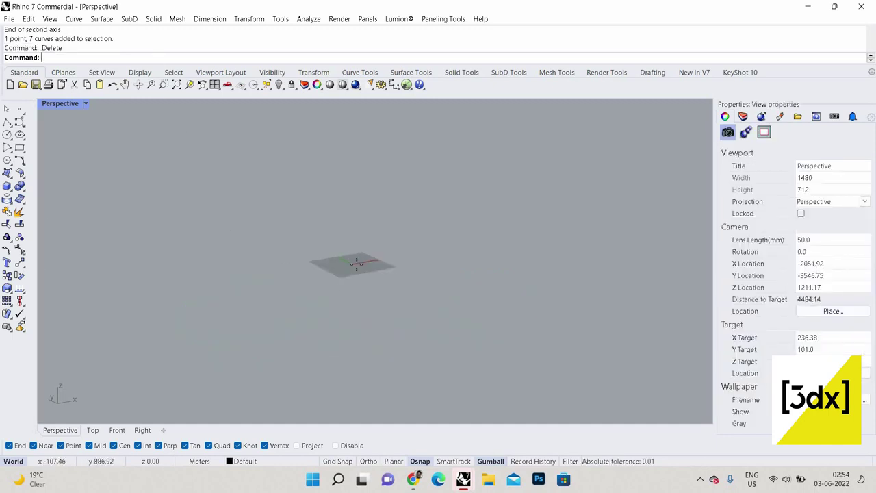
left_click(20, 135)
right_click_drag(102, 161, 105, 192)
scroll(354, 263, "up", 10)
key("Escape")
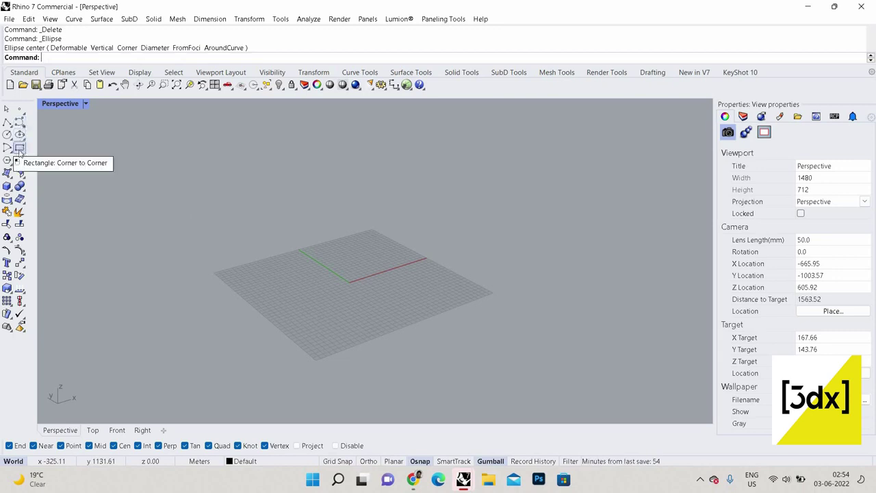
- Draw a corner-to-corner rectangle flat on the grid, on the negative-X side of the origin
left_click(20, 149)
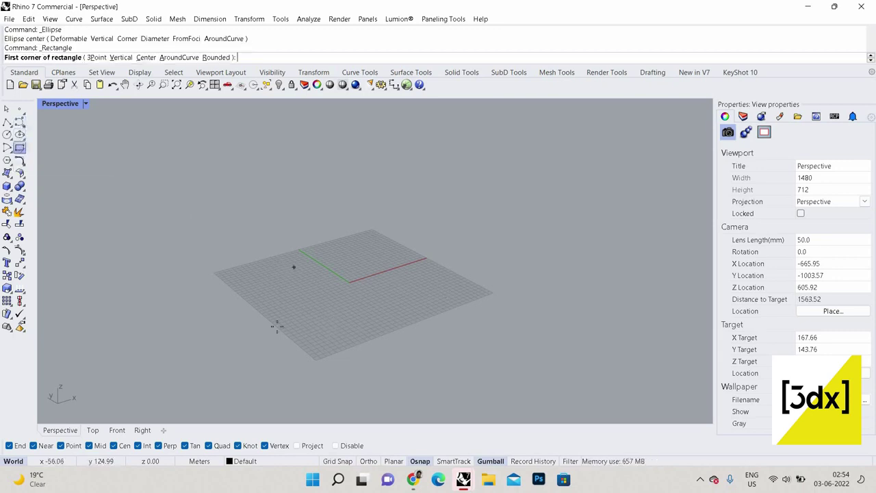
left_click(277, 265)
left_click(307, 296)
left_click(335, 311)
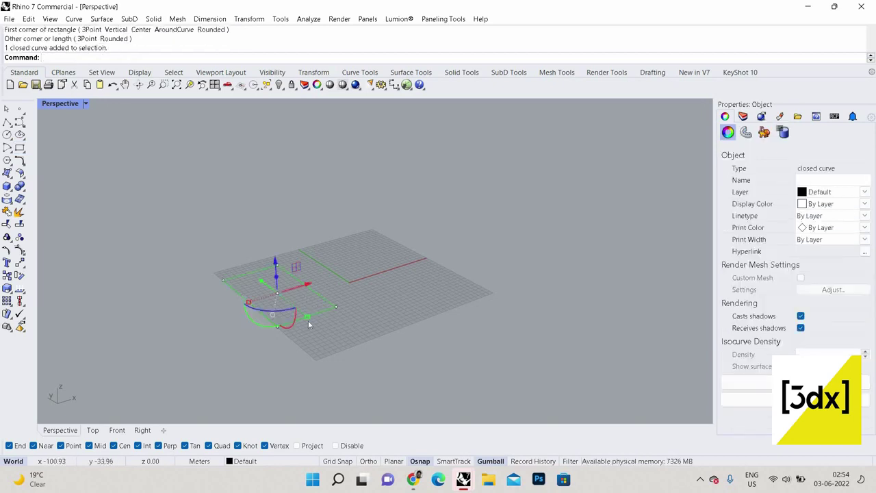
left_click(318, 301)
left_click(318, 300)
type("Ex")
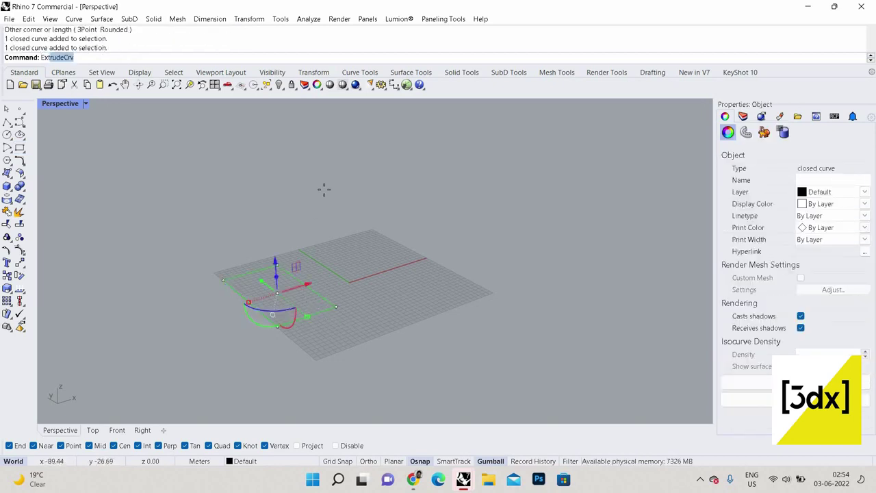
key("Return")
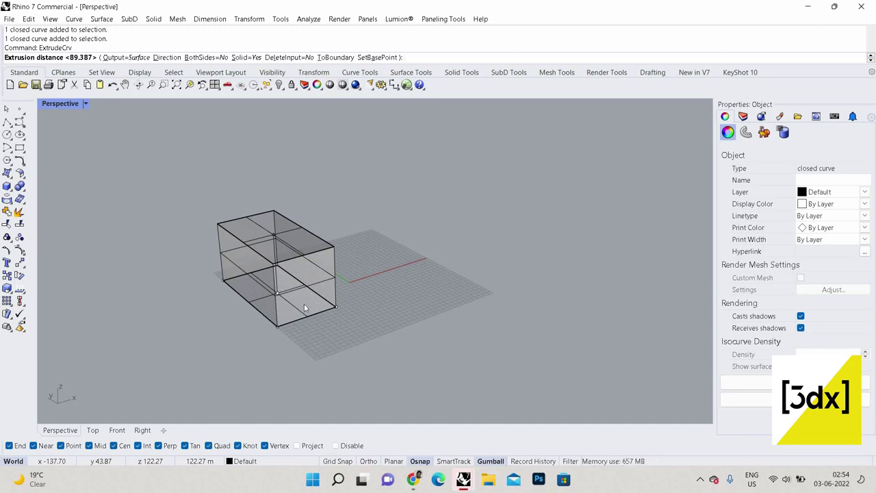
key("Escape")
scroll(260, 277, "up", 5)
key("Escape")
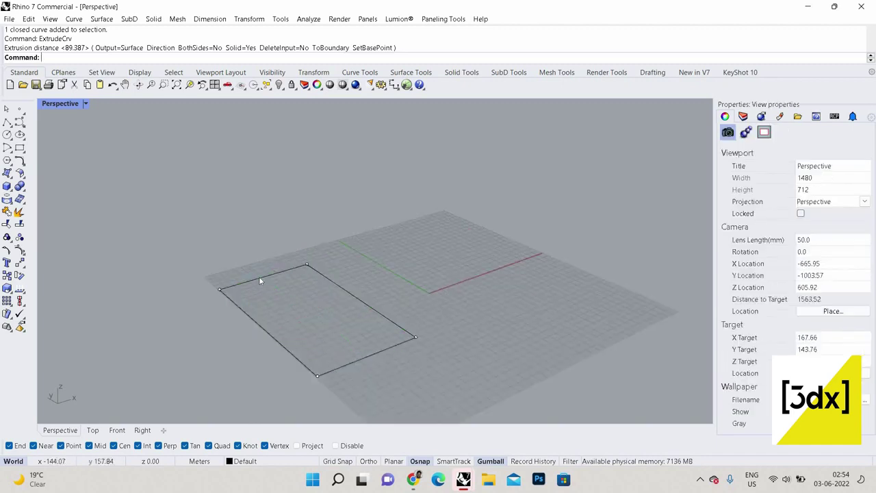
- Extrude the rectangle upward about 142 m with ExtrudeCrv and Solid=No, making open walls without caps
left_click(260, 277)
left_click(288, 305)
key("Return")
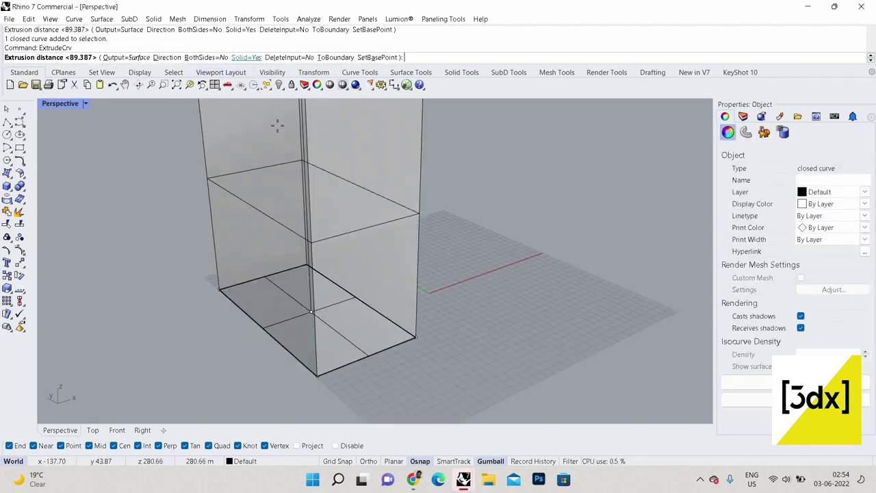
scroll(330, 234, "down", 2)
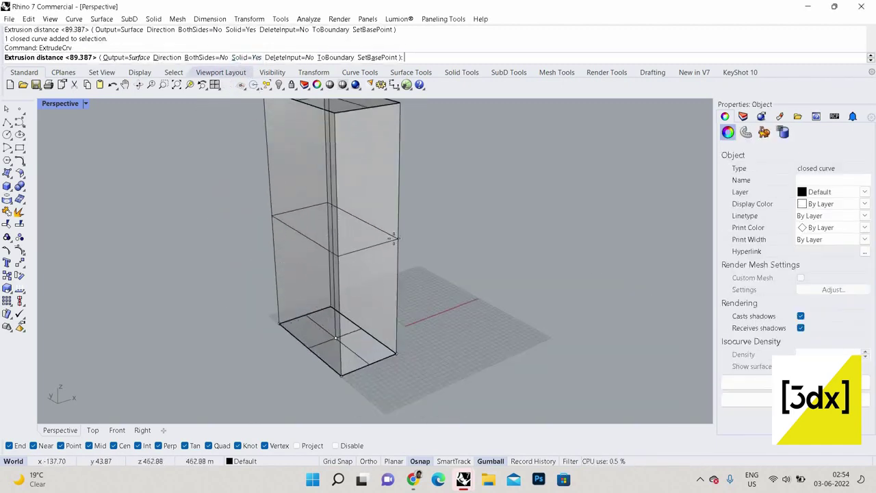
left_click(246, 57)
left_click(360, 381)
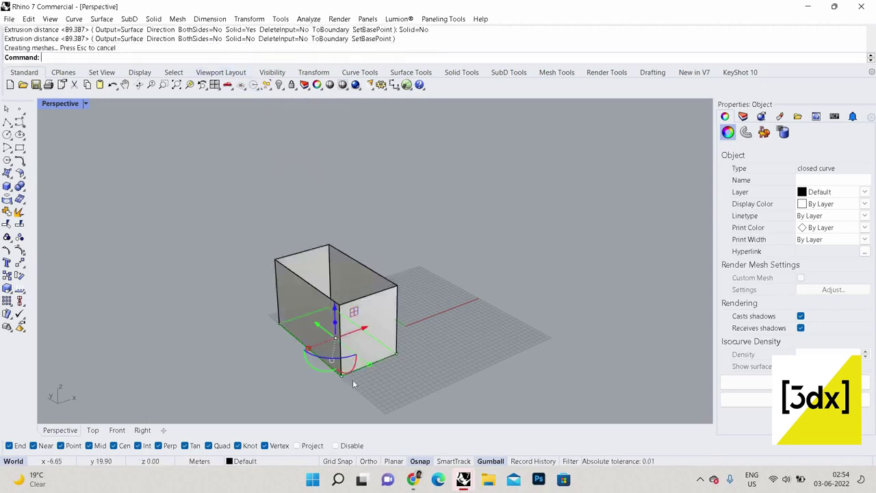
scroll(363, 380, "up", 5)
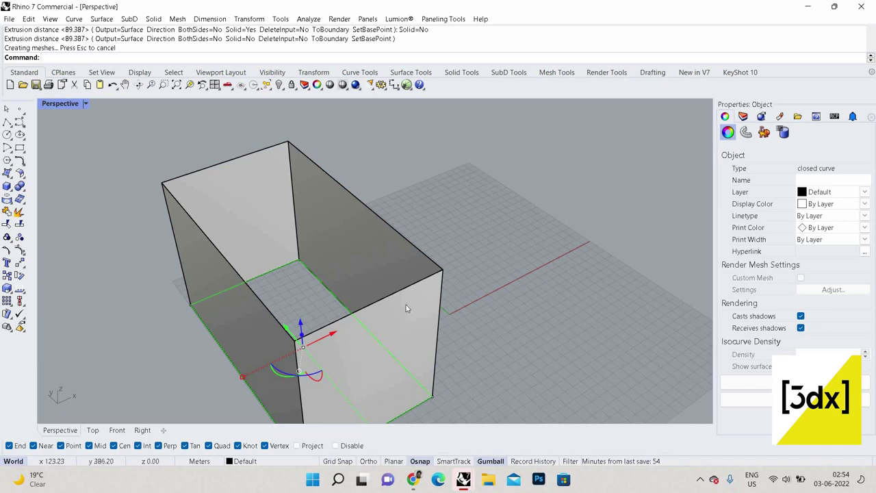
scroll(370, 281, "down", 3)
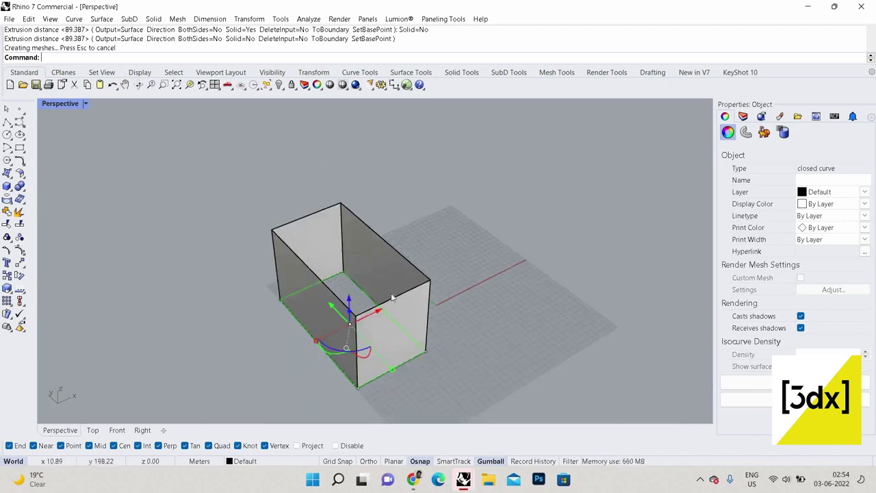
- Check the object type of the open extrusion, then delete it while keeping the rectangle curve
left_click(351, 266)
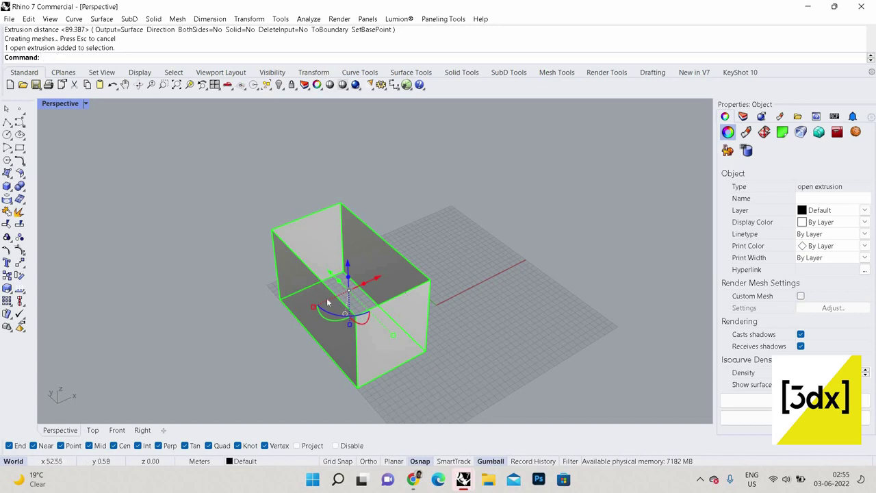
key("Escape")
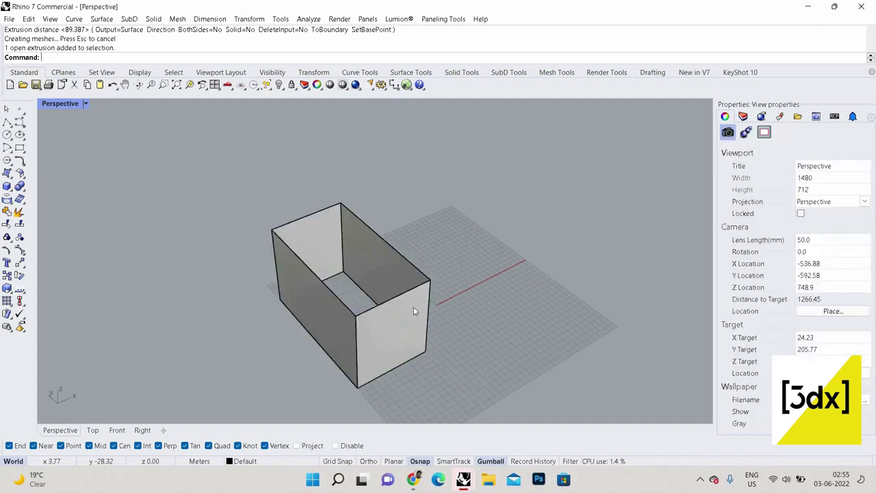
left_click(415, 308)
key("Delete")
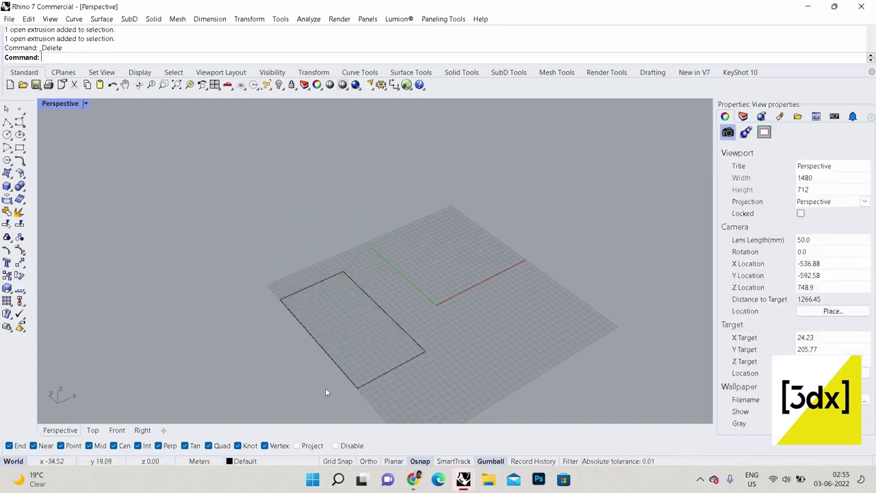
- Extrude the rectangle upward with ExtrudeCrv and Solid=Yes to make a capped box, then clear the selection
left_click(373, 301)
type("ExtrudeCrv")
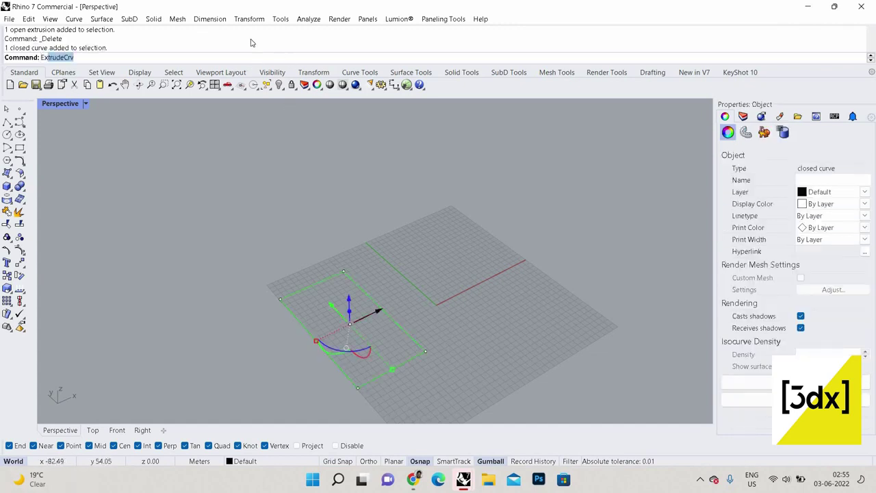
key("Return")
left_click(246, 58)
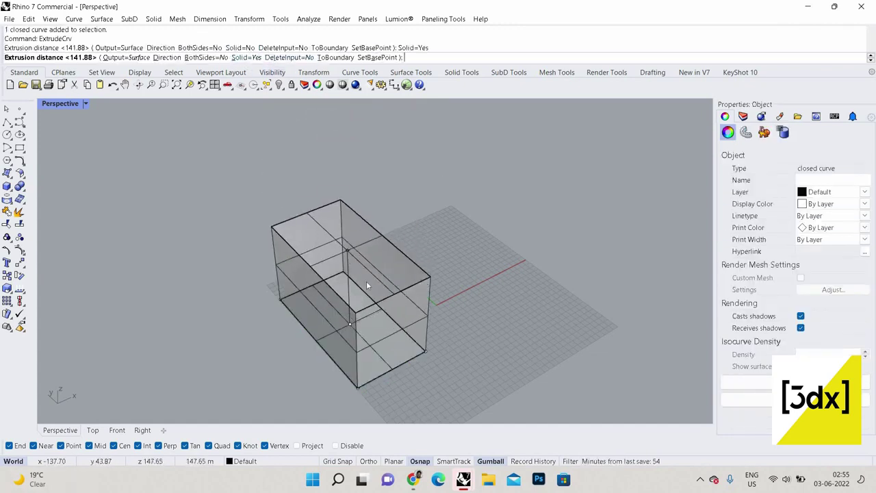
left_click(366, 281)
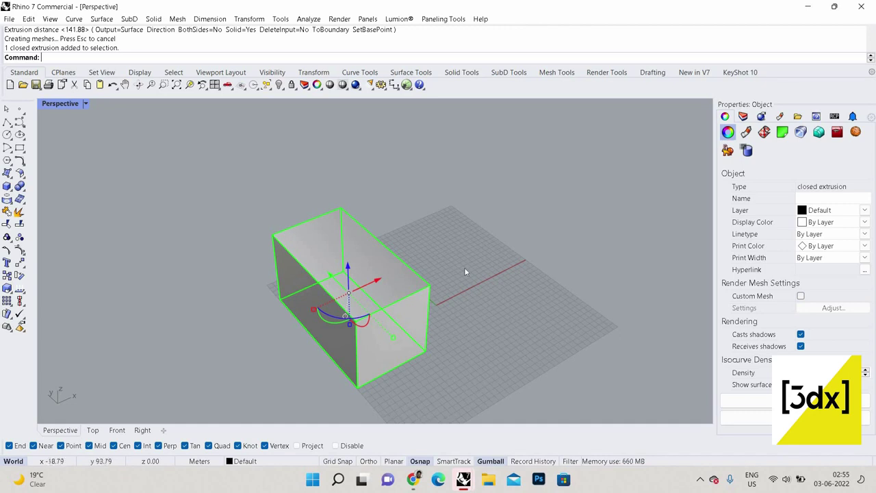
key("Escape")
- Delete only the top face of the box, then check the remaining object's type and deselect it
left_click(388, 281, "ctrl+shift")
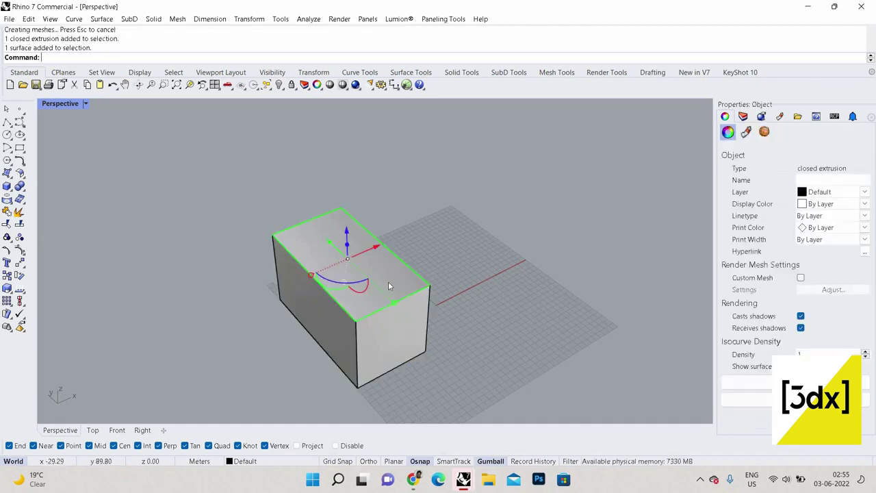
key("Delete")
left_click(383, 310)
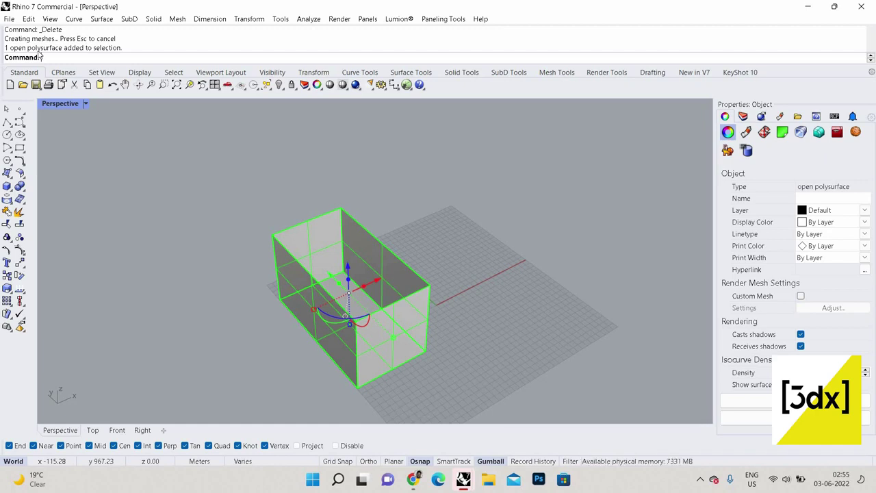
key("Escape")
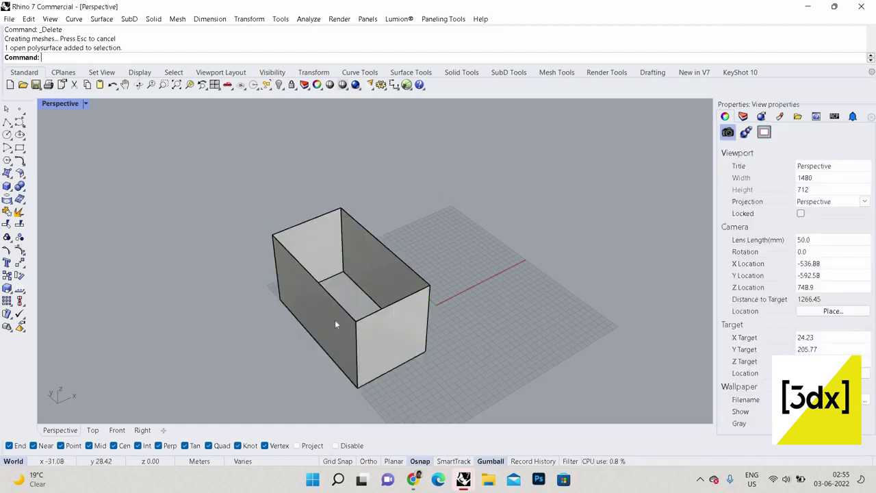
- Check the topless box once more, then delete it while keeping the base rectangle curve
left_click(388, 330)
left_click(435, 324)
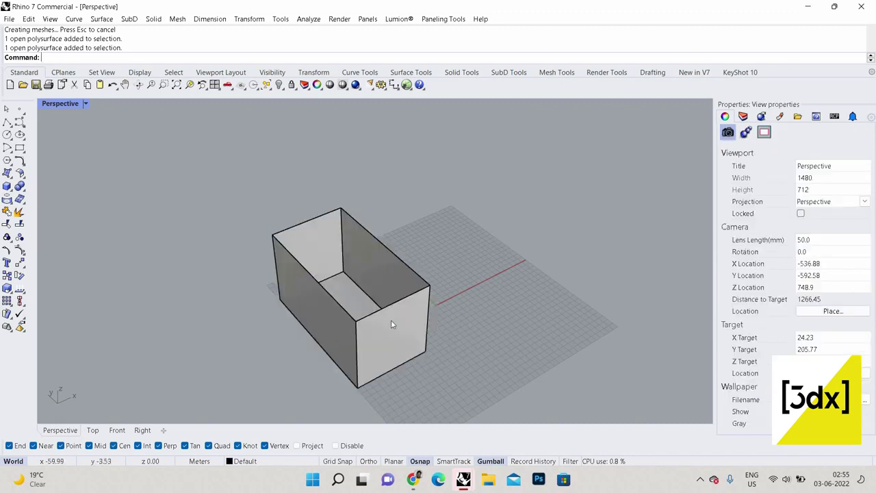
scroll(391, 325, "down", 2)
left_click(349, 332)
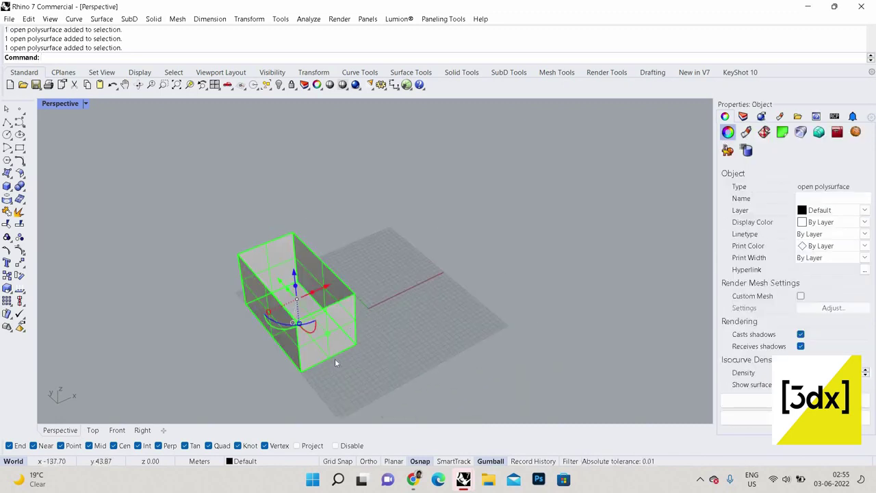
key("Delete")
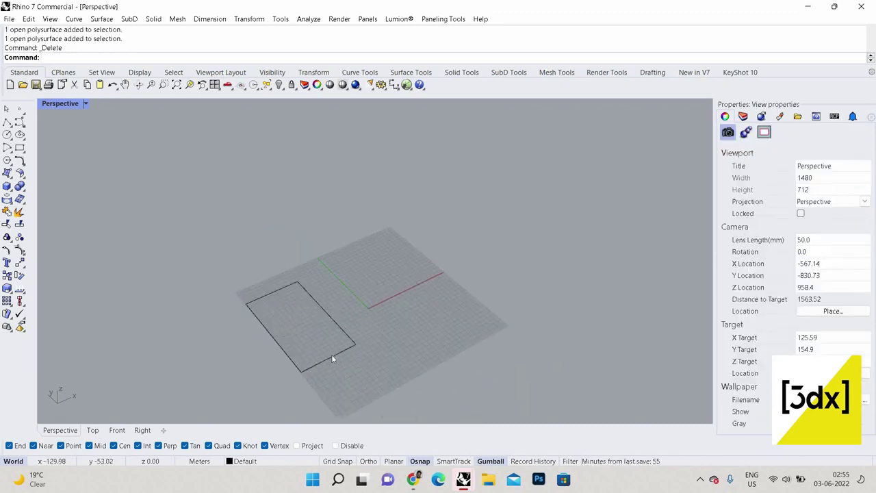
- Extrude the rectangle upward with ExtrudeCrv and Solid=No to make open walls, then check its object type and deselect it
left_click(331, 357)
type("ex")
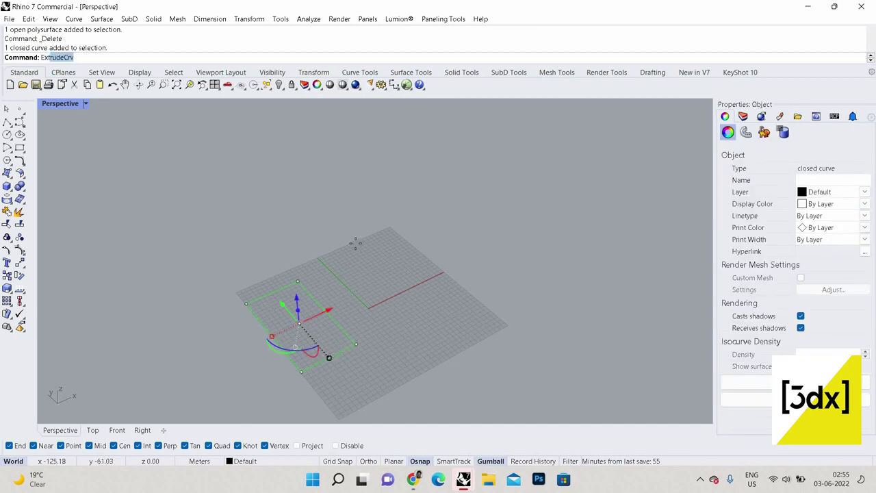
key("Return")
left_click(243, 58)
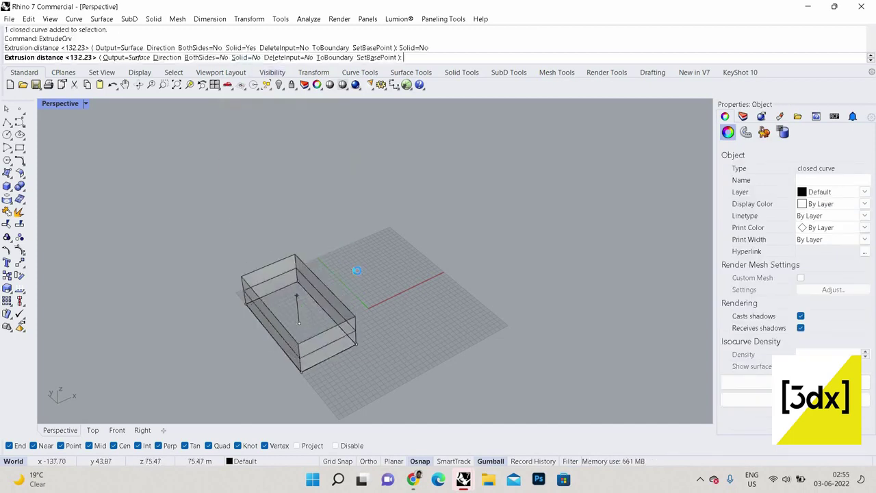
left_click(340, 277)
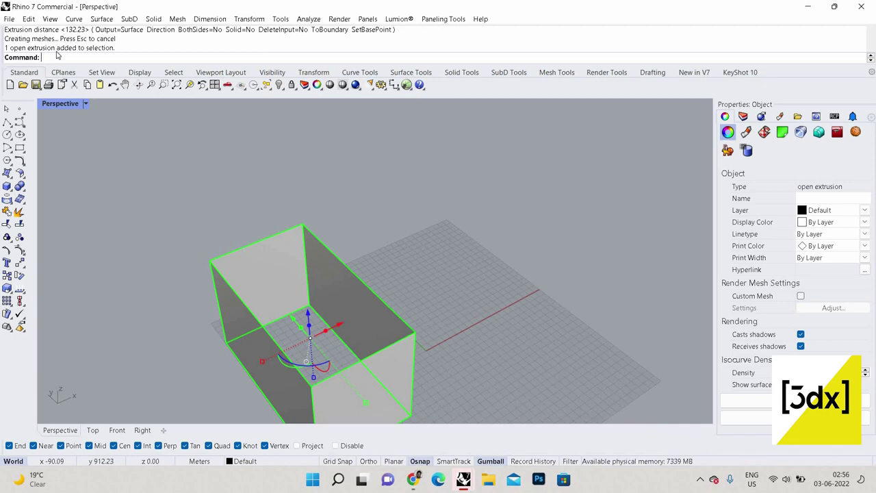
left_click(309, 205)
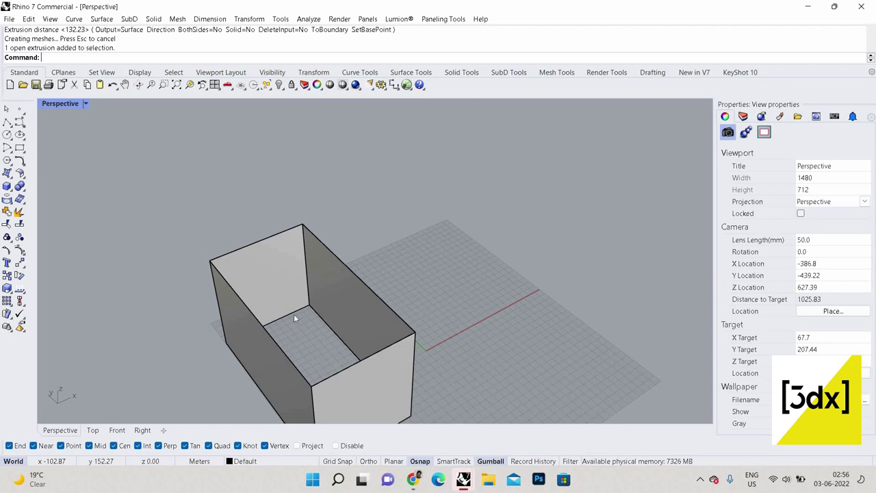
- Delete the open-walled extrusion while keeping the rectangle curve
left_click(334, 296)
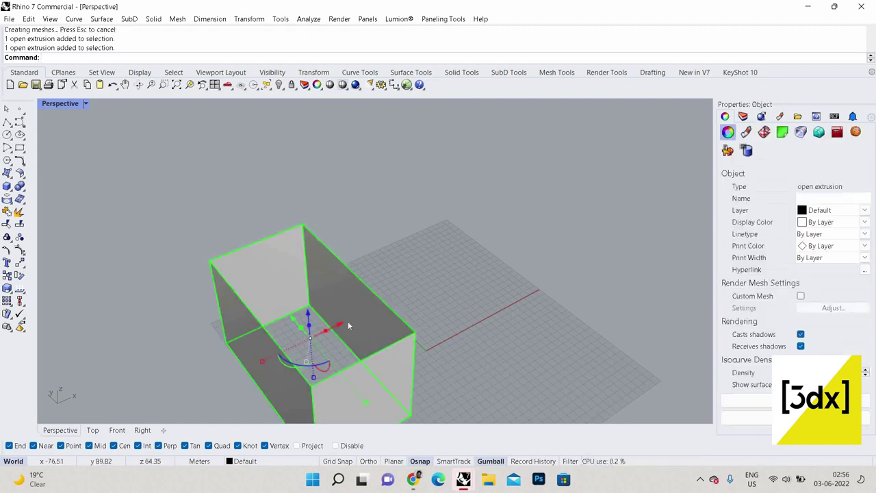
scroll(348, 323, "down", 3)
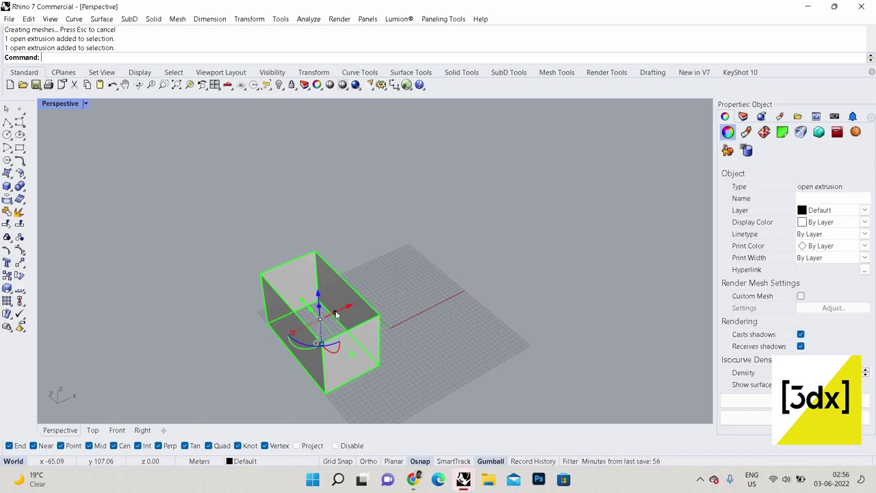
key("Escape")
left_click(336, 307)
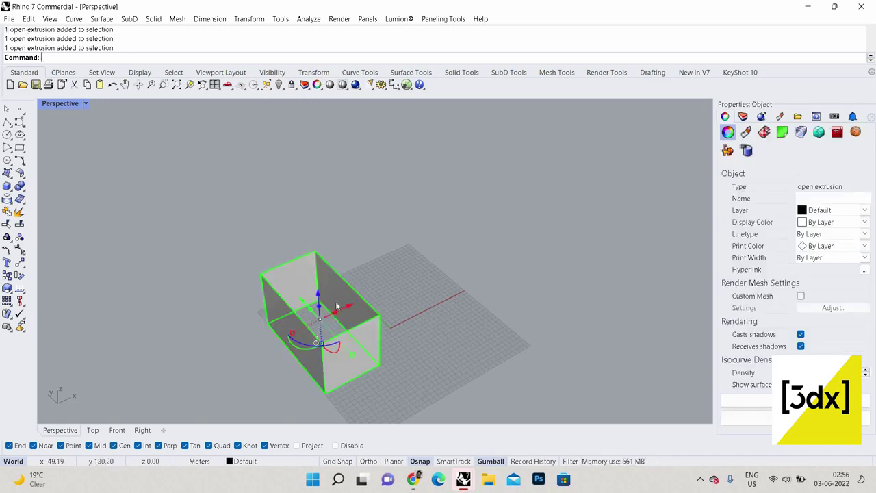
key("Delete")
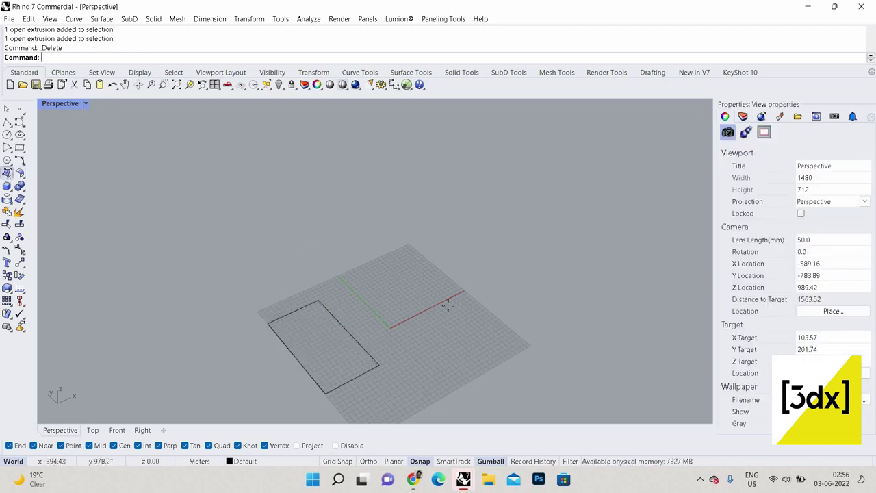
- Create a rectangular surface from four corner points on the grid beside the rectangle curve, using Ortho
left_click(7, 173)
left_click(422, 282)
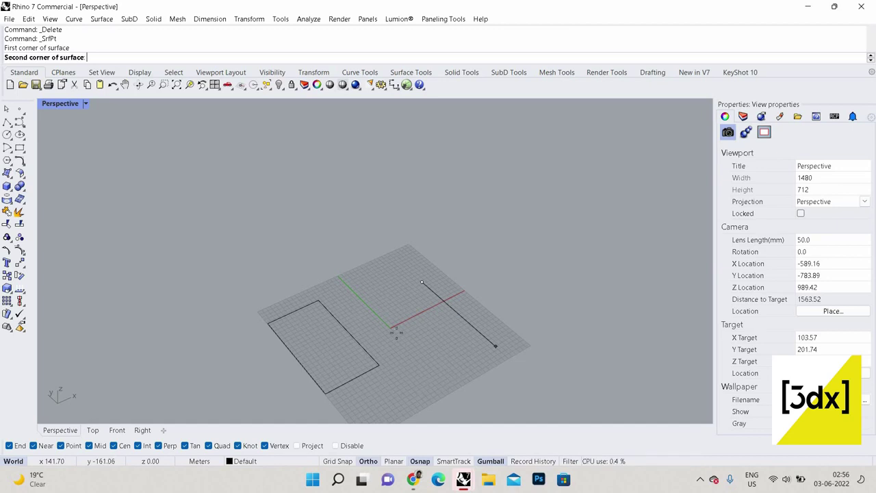
left_click(494, 345)
left_click(424, 387)
left_click(363, 316)
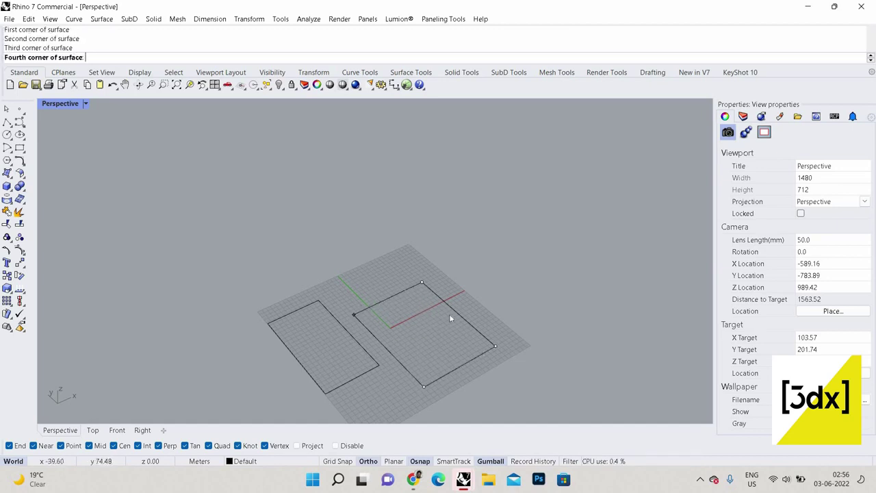
- Duplicate the new surface with the Gumball along the X direction, placing the copy beyond the grid, and clear the selection
left_click(447, 322)
left_click_drag(447, 322, 553, 279, "alt")
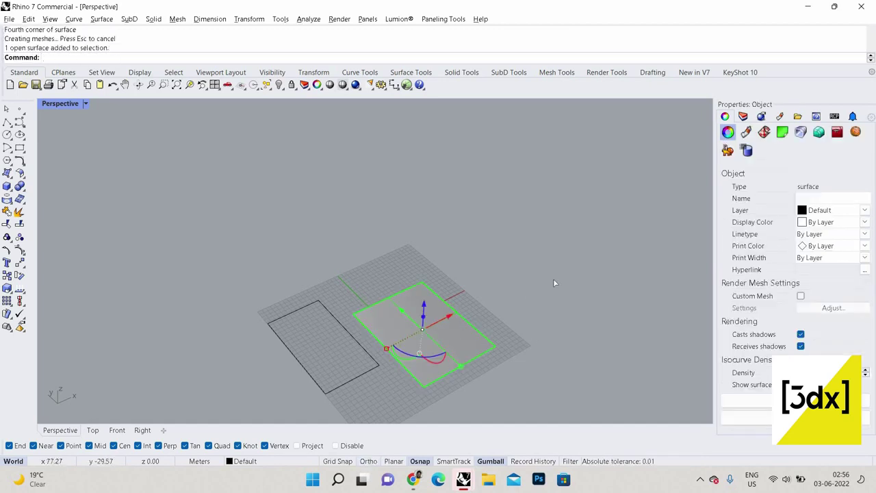
left_click(587, 272)
- Draw a box about 87 m high on the copied surface and move it down with the Gumball so it passes through the surface
scroll(588, 272, "up", 6)
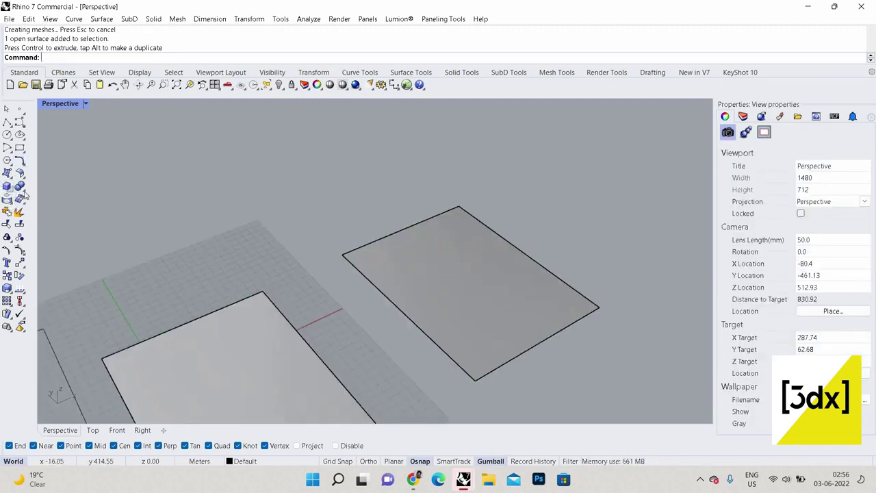
left_click(8, 187)
left_click(14, 189)
left_click(529, 322)
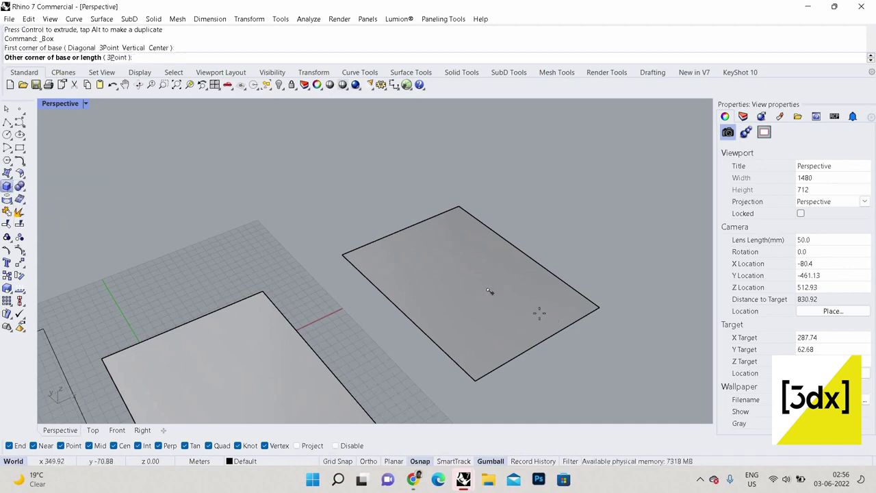
left_click(489, 289)
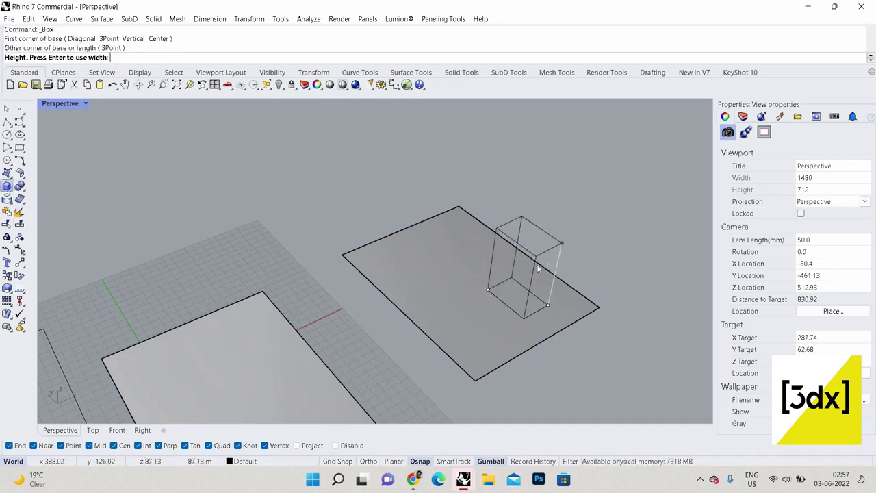
left_click(560, 238)
left_click(542, 261)
left_click_drag(528, 238, 510, 297)
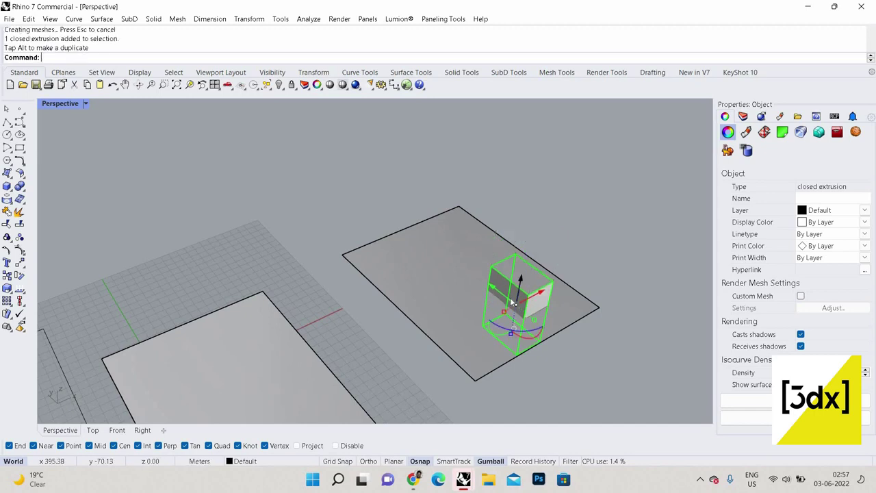
key("Escape")
- Split the copied surface with the intersecting box as the cutting object
type("Split")
key("Return")
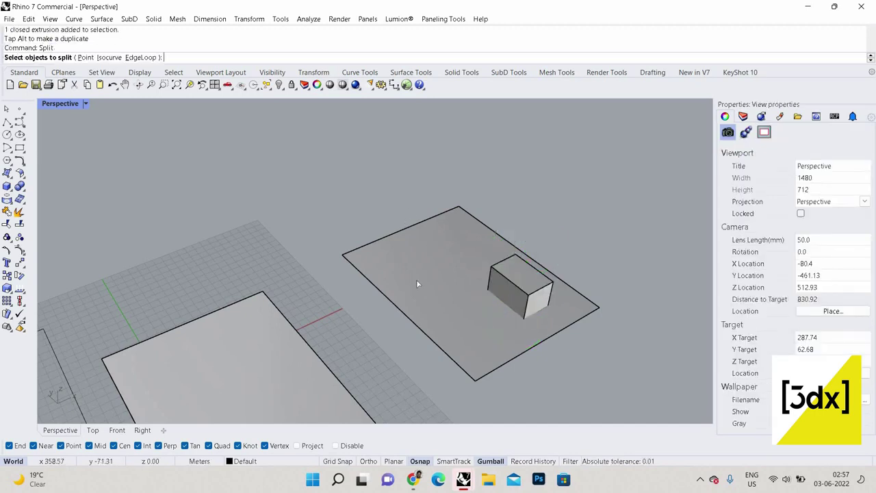
left_click(536, 273)
key("Return")
- Delete the cutting box and the inner split piece to leave a rectangular opening in the surface
left_click(537, 304)
key("Return")
left_click(537, 304)
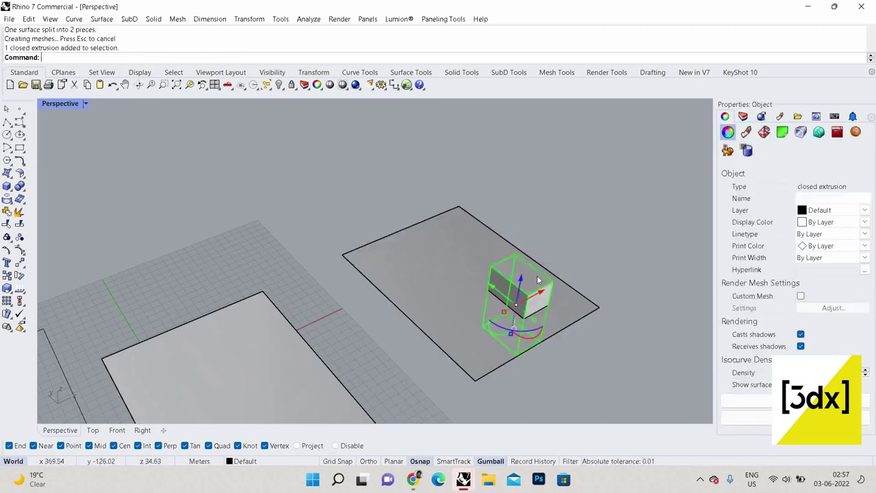
key("Delete")
left_click(536, 294)
key("Delete")
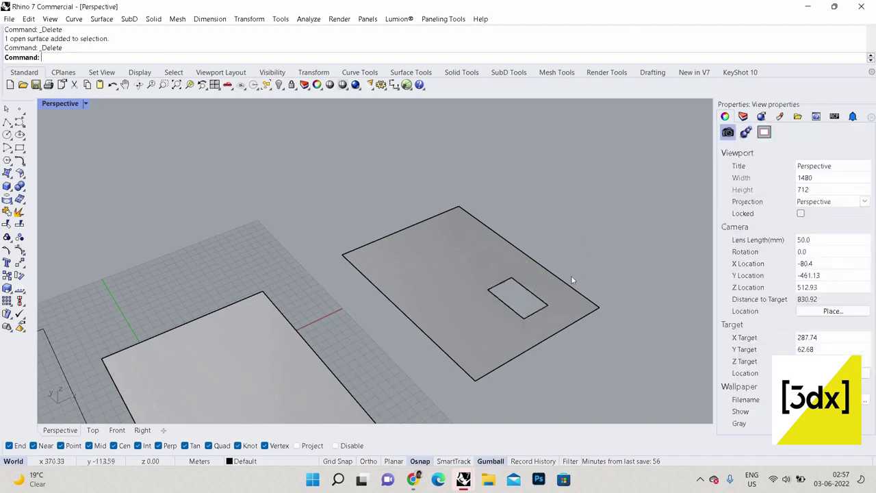
- Compare the object types of the plain surface and the surface with the opening
scroll(571, 276, "down", 4)
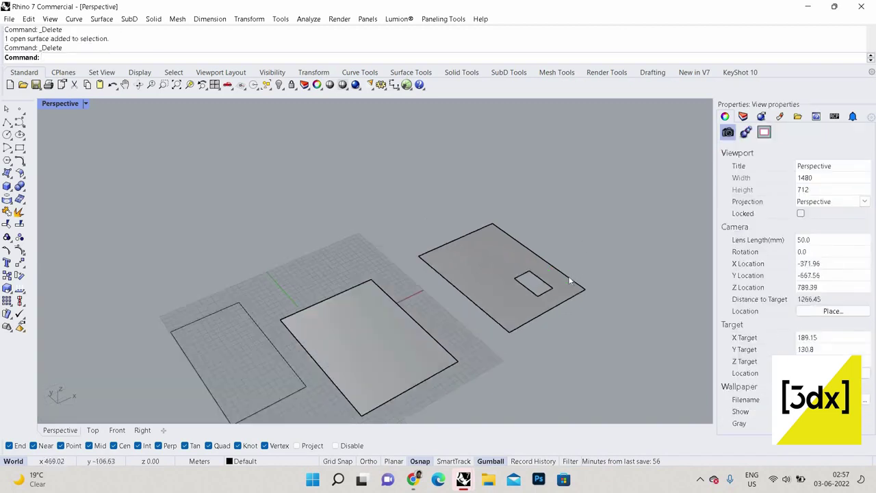
left_click(398, 329)
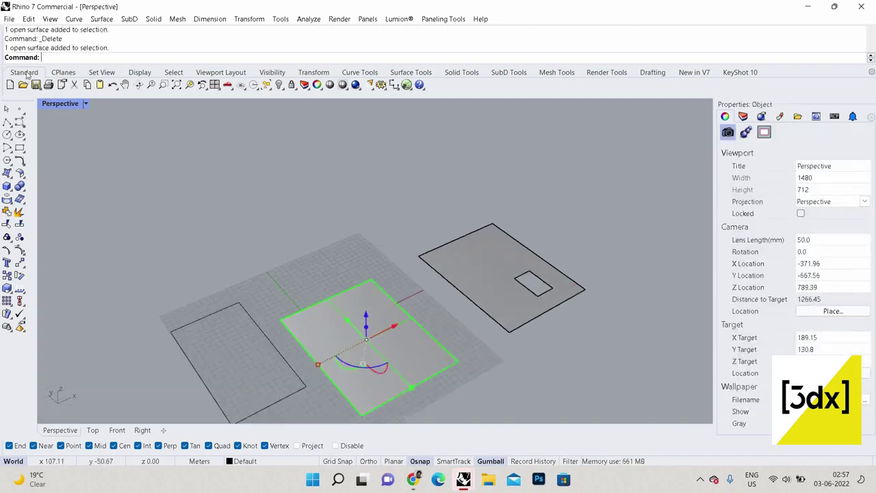
left_click(463, 277)
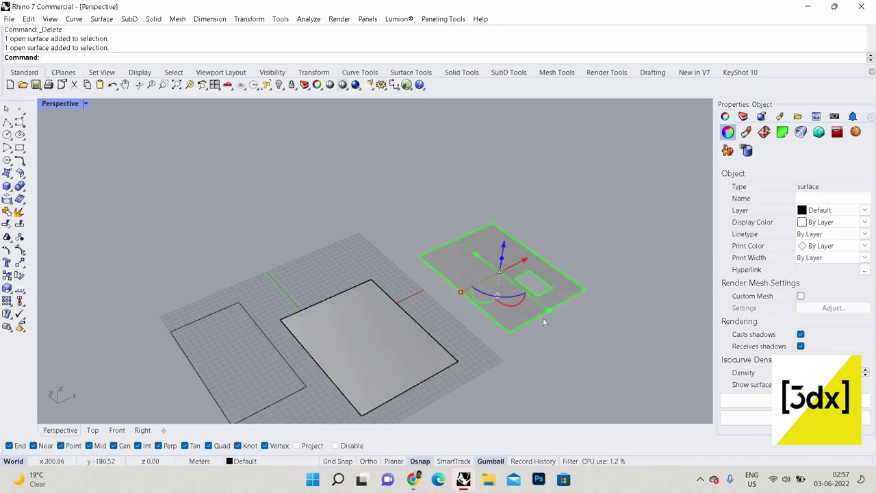
left_click(382, 337)
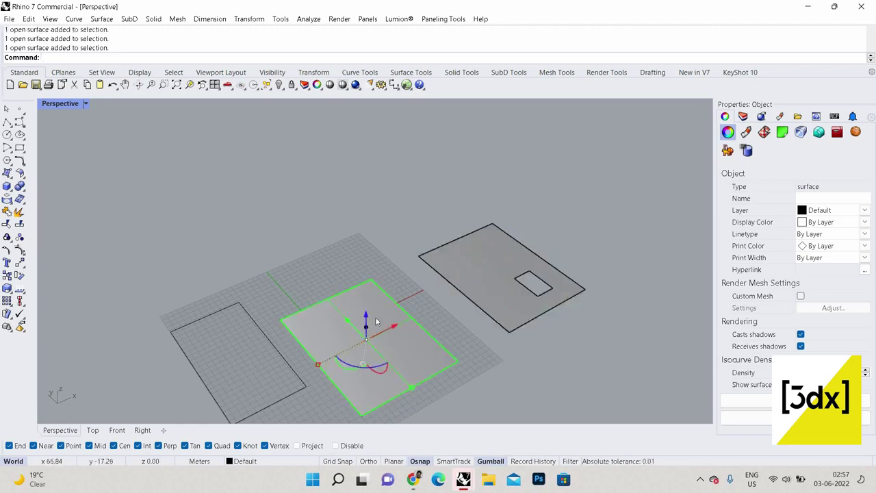
right_click_drag(399, 298, 396, 297)
type("split")
key("Return")
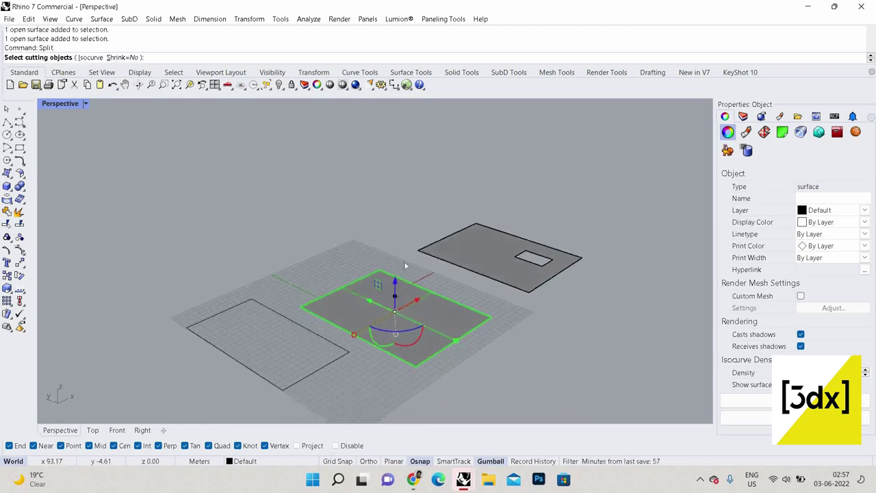
left_click(449, 340)
key("Escape")
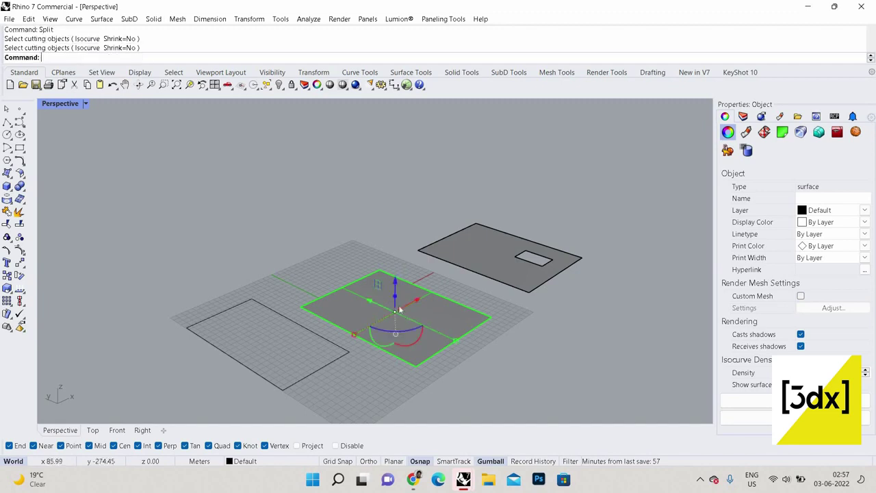
- Extrude the plain surface upward into a solid with the Gumball and check its object type
left_click(402, 305)
left_click_drag(395, 296, 401, 250)
right_click_drag(431, 316, 392, 315)
key("Escape")
left_click(375, 267)
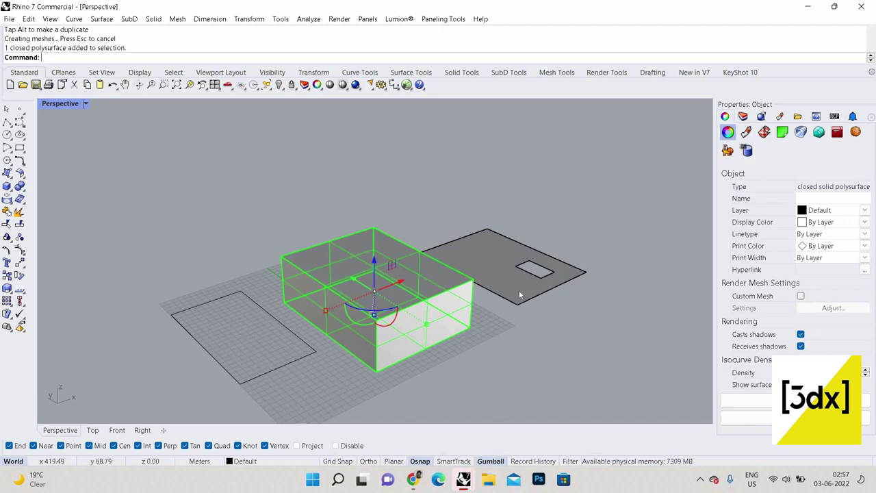
- Extrude the surface with the opening upward into a solid with the Gumball
scroll(478, 253, "up", 5)
left_click(474, 241)
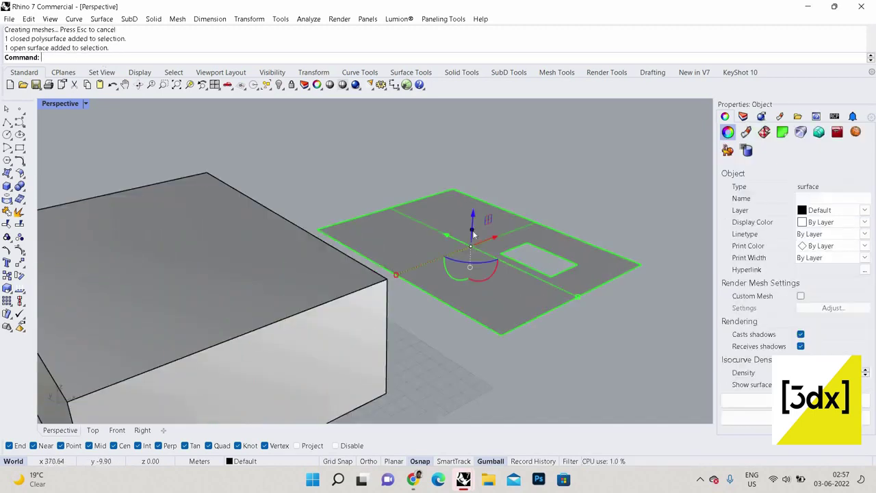
left_click_drag(471, 229, 473, 171)
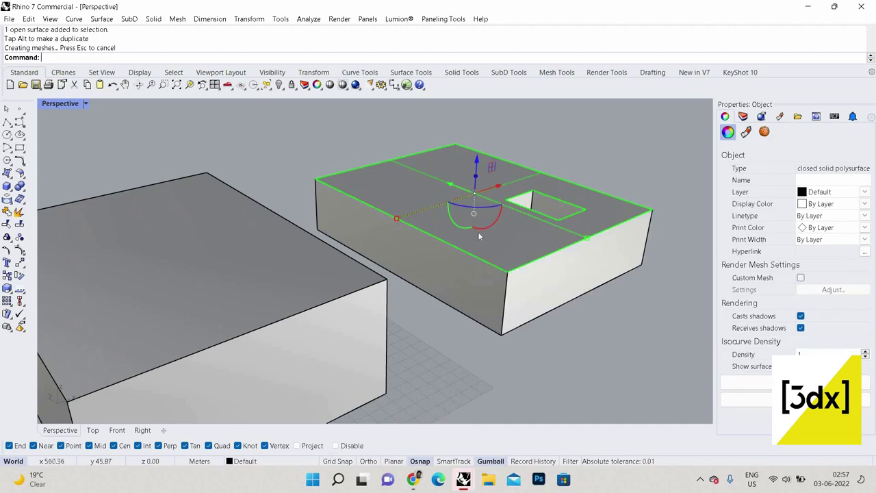
key("Escape")
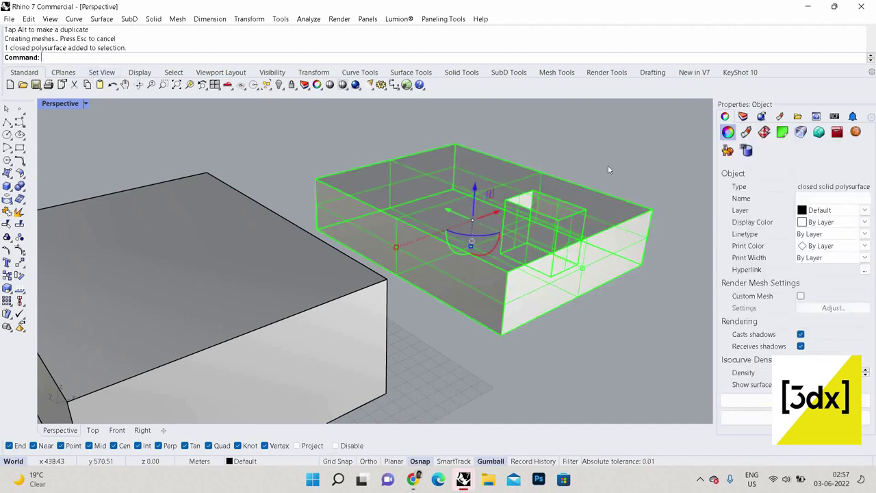
- Undo both Gumball extrusions to restore the two flat surfaces
key("ctrl+z")
key("ctrl+z")
scroll(551, 321, "down", 4)
left_click(547, 326)
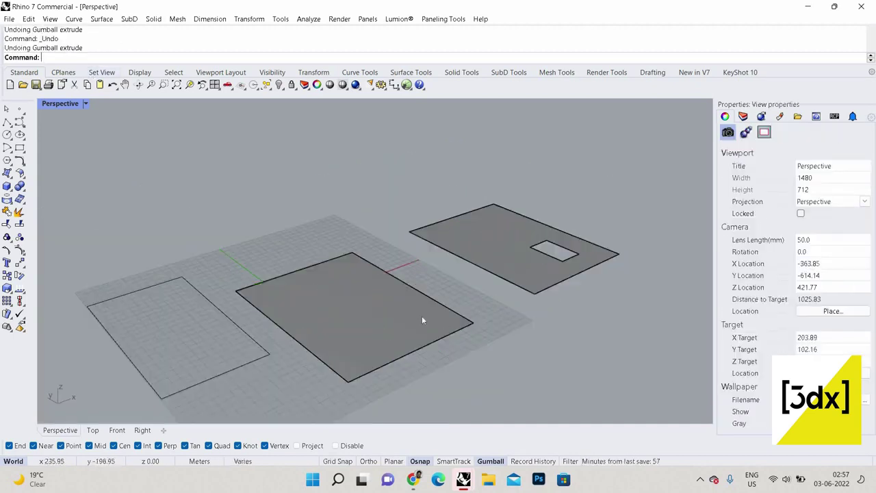
right_click(423, 318)
key("Escape")
- Inspect the plain surface and the surface with the opening again by selecting each in turn
left_click(325, 294)
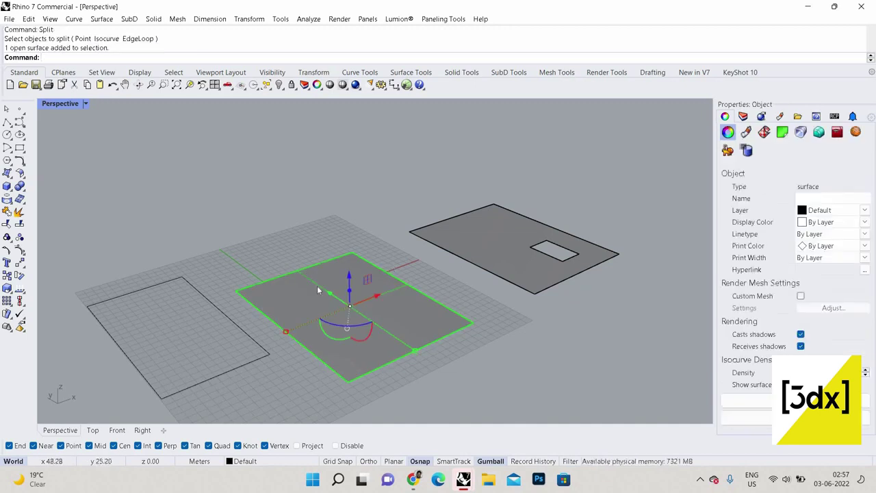
left_click(573, 278)
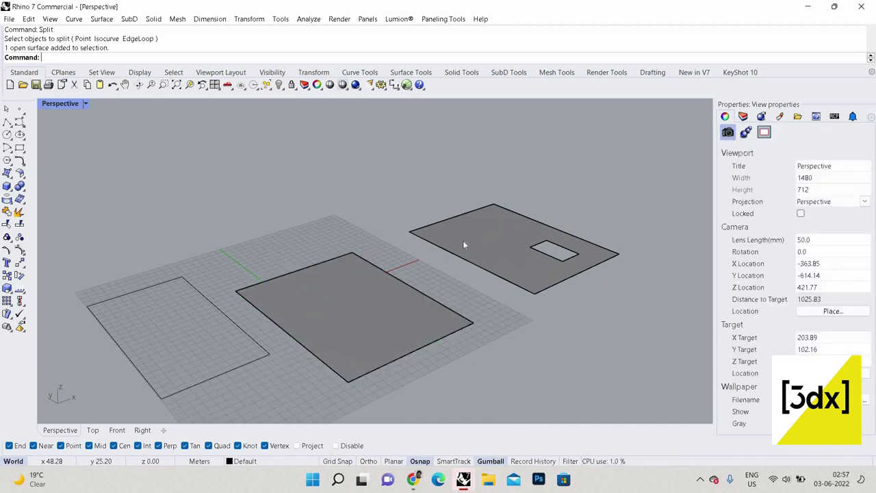
left_click(434, 227)
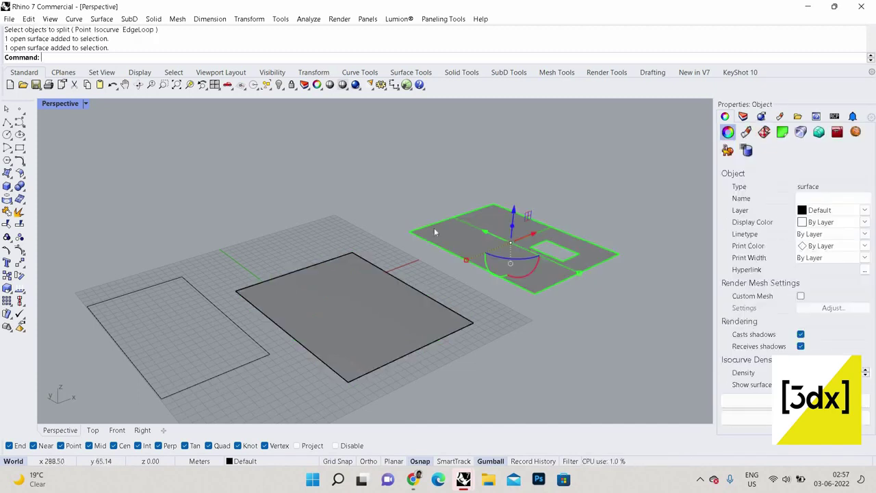
- Compare the object types of the plain surface and the surface with the opening by selecting each in turn
left_click(285, 280)
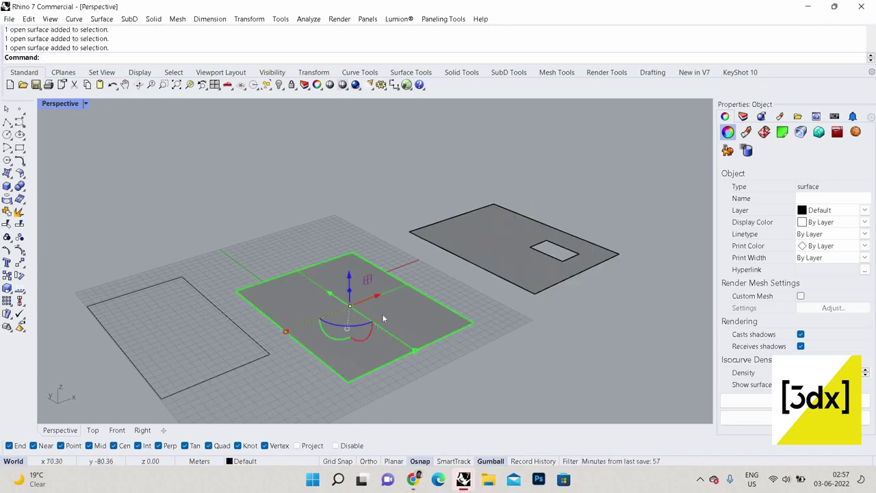
left_click(542, 253)
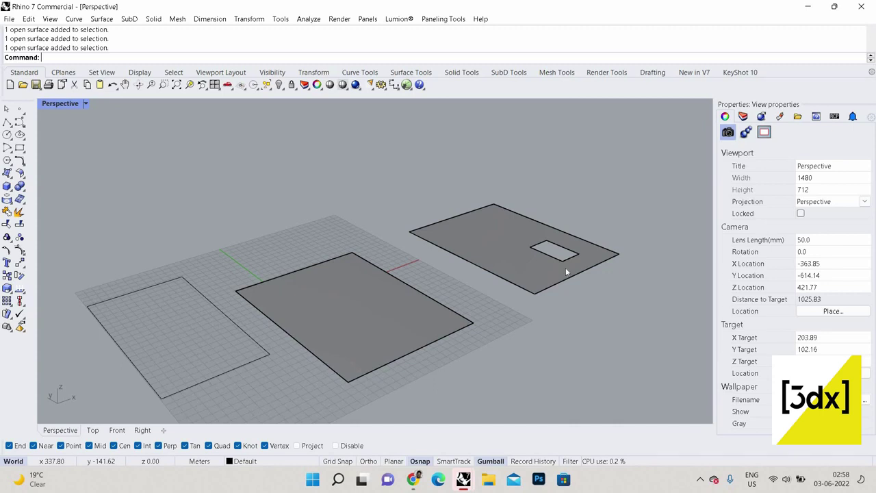
scroll(514, 251, "down", 2)
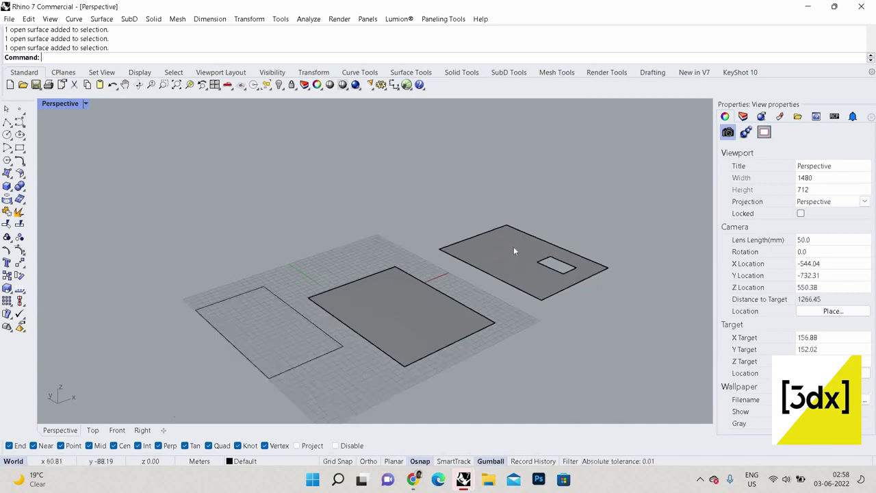
left_click(419, 291)
left_click(481, 259)
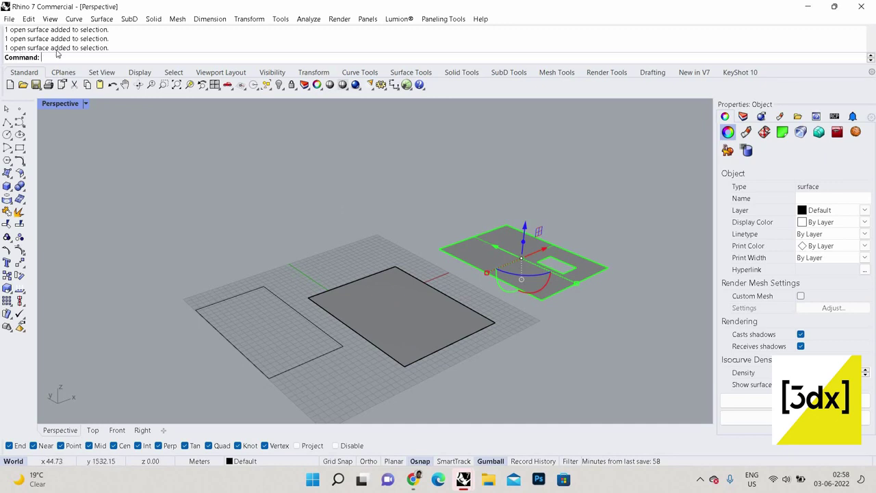
key("Escape")
- Delete the plain surface and the surface with the rectangular opening
left_click(411, 297)
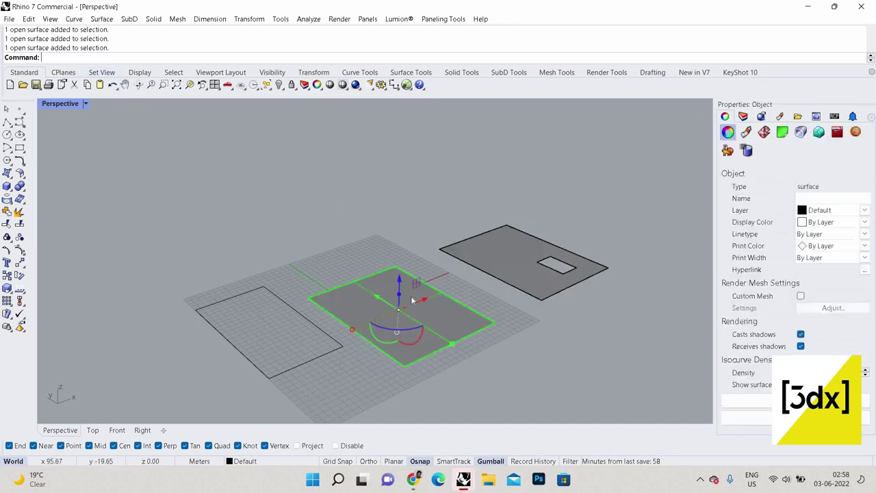
key("Delete")
key("Delete")
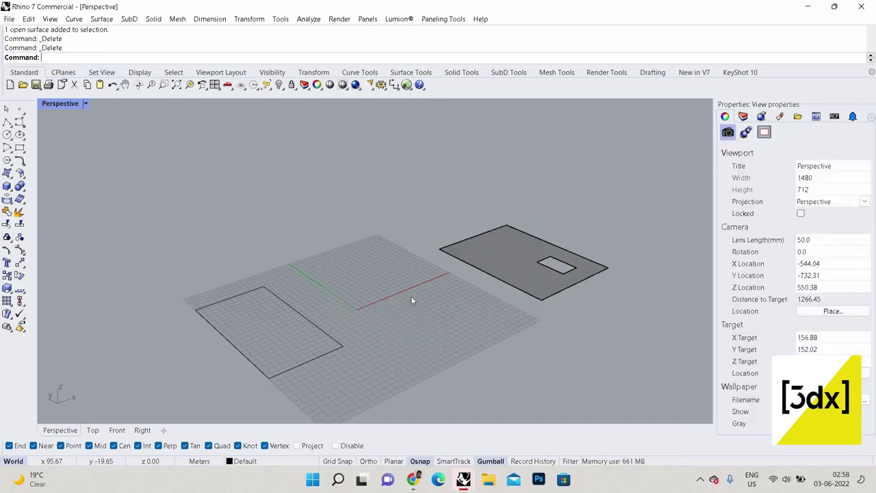
left_click(470, 245)
key("Delete")
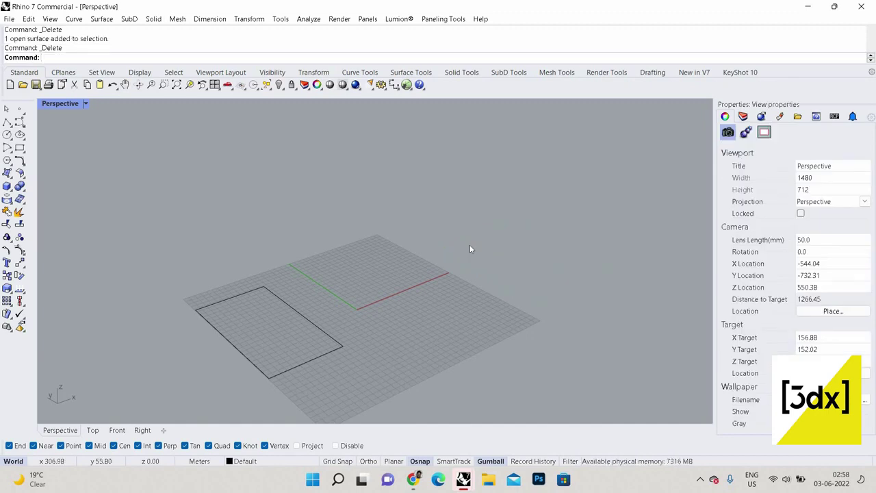
- Select the remaining rectangle, check its object type, and leave it deselected
scroll(349, 319, "down", 4)
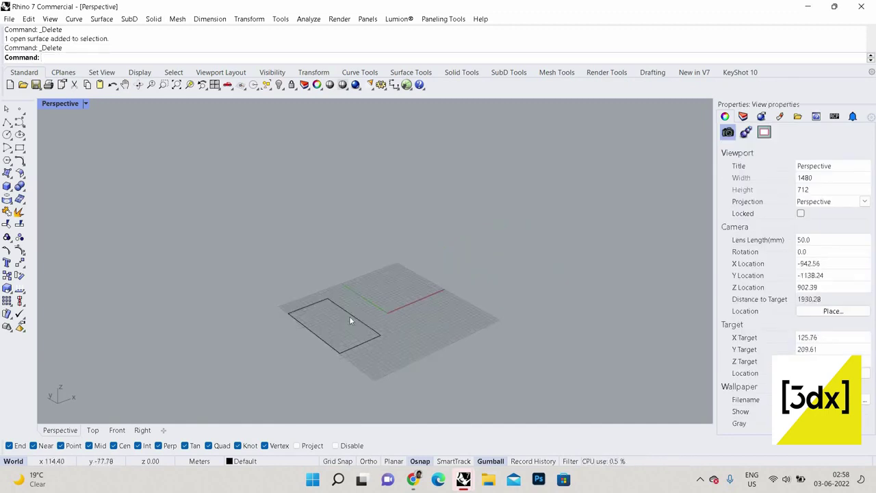
scroll(349, 317, "up", 2)
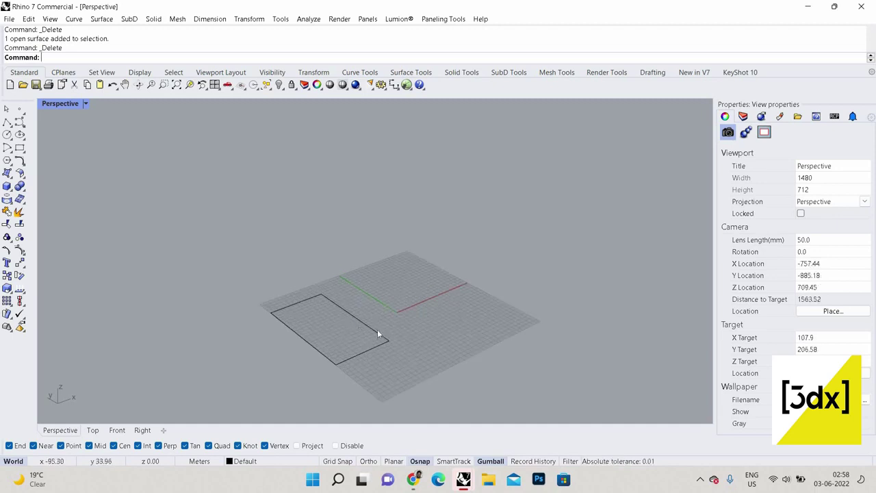
left_click(377, 331)
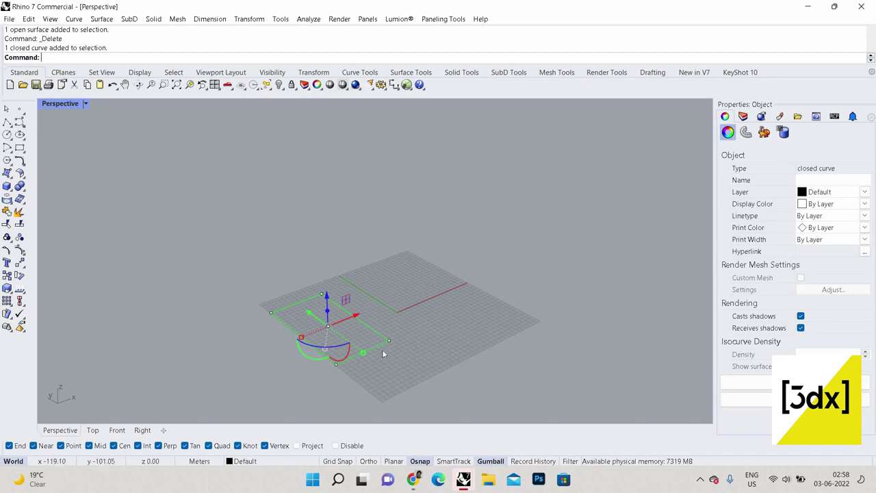
right_click_drag(380, 337, 356, 344, "shift")
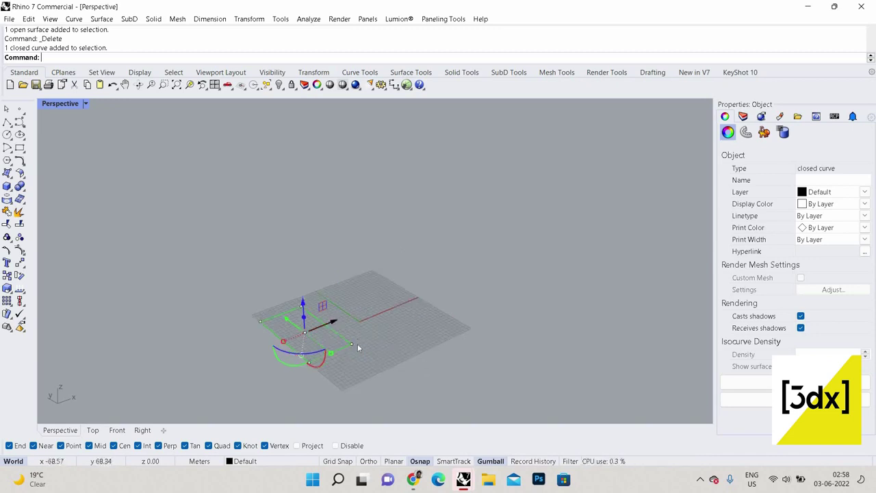
key("Escape")
left_click(351, 354)
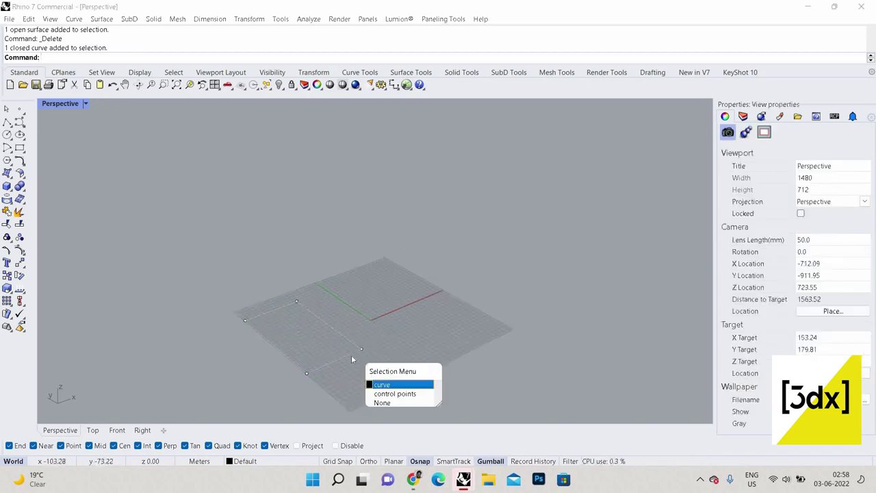
key("Escape")
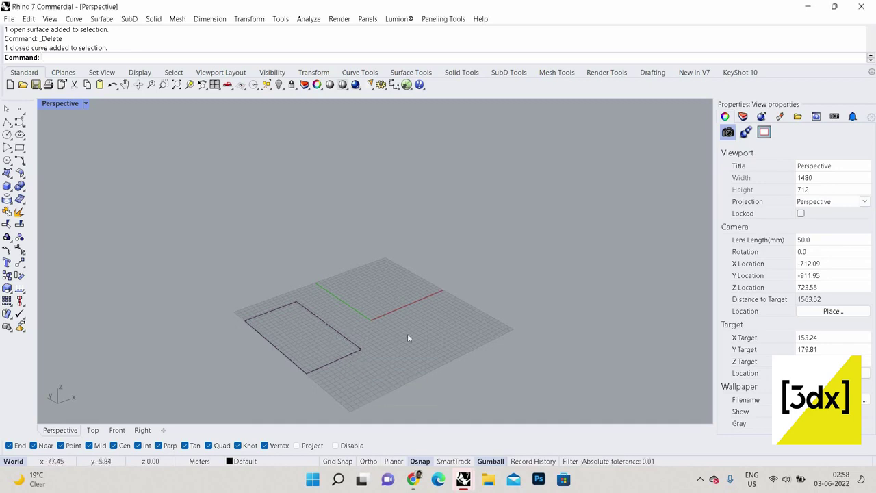
left_click_drag(409, 336, 324, 312)
key("Escape")
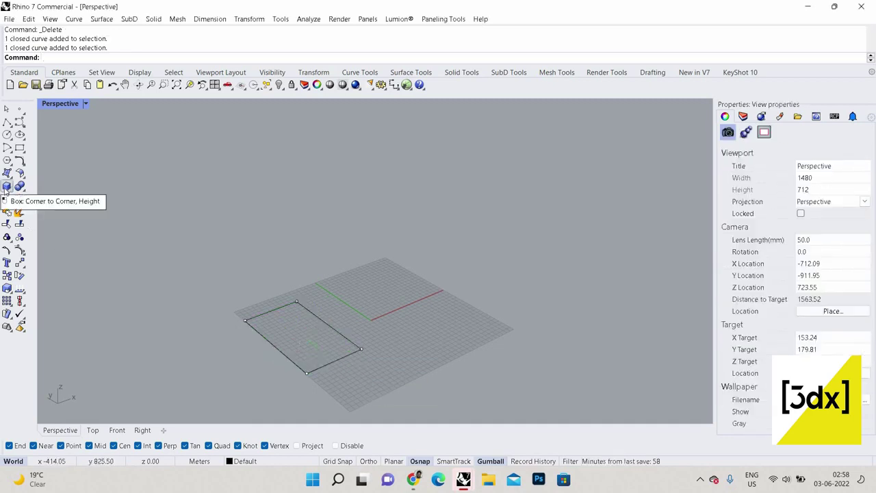
- Create a long, narrow, upright solid box across the grid's front edge, beside the rectangle, from two base corners and a height
left_click(7, 194)
left_click(416, 336)
left_click(477, 386)
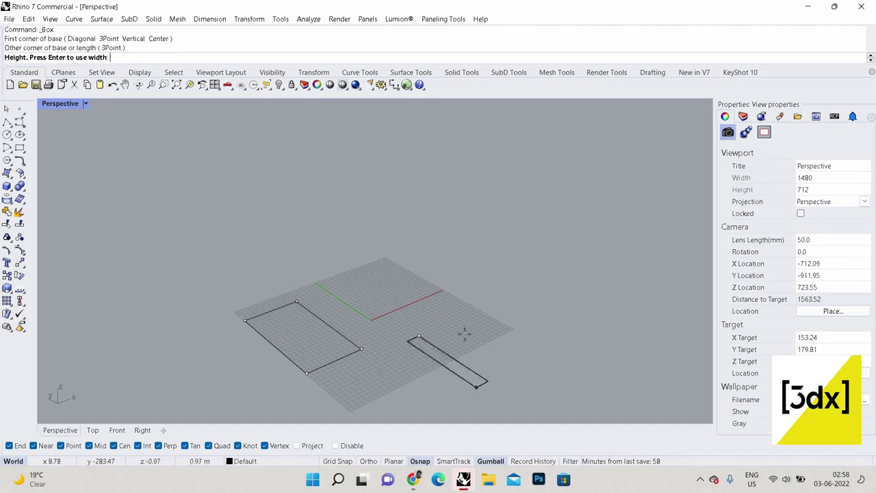
left_click(429, 367)
scroll(347, 353, "down", 4)
scroll(348, 352, "up", 4)
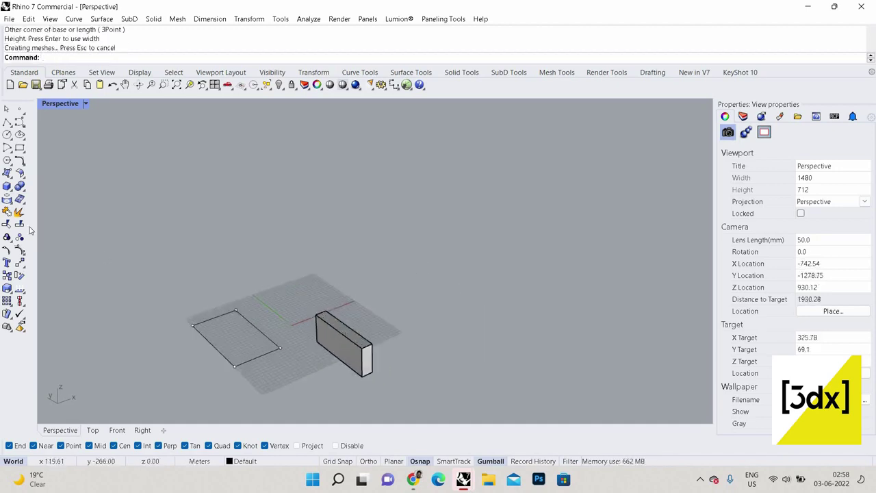
- Create a torus with a main radius of about 112 m on the far side of the box from the rectangle
left_click(10, 190)
left_click(71, 203)
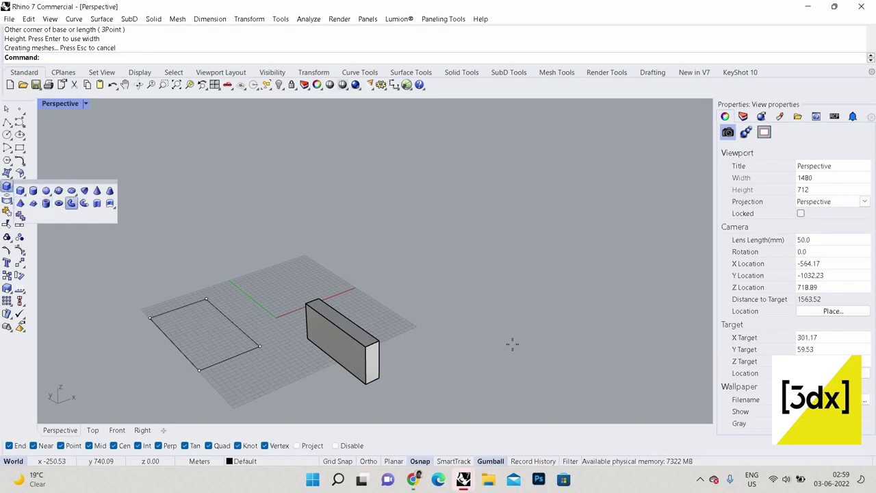
left_click(483, 329)
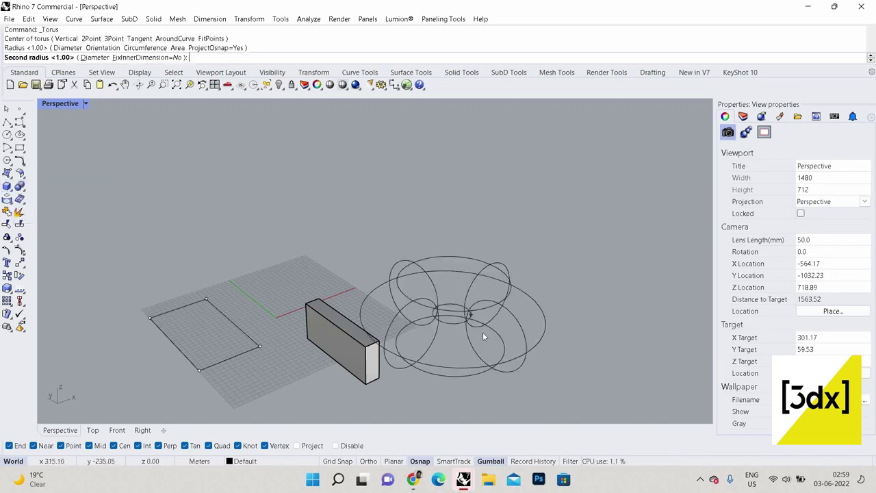
left_click(479, 326)
scroll(478, 323, "up", 5)
scroll(478, 323, "up", 3)
- Examine the torus from several angles, including its seam curves, and check its object type
left_click(455, 315)
scroll(455, 318, "down", 7)
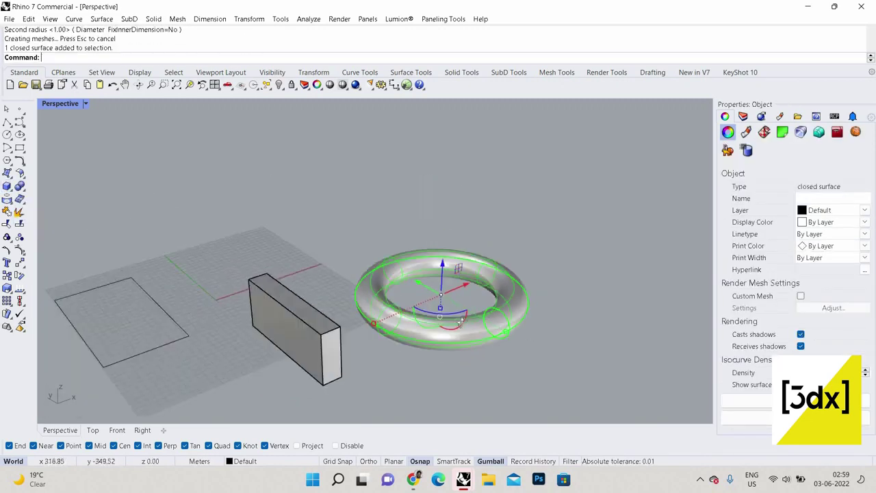
right_click_drag(455, 318, 422, 296)
key("Escape")
scroll(419, 301, "up", 3)
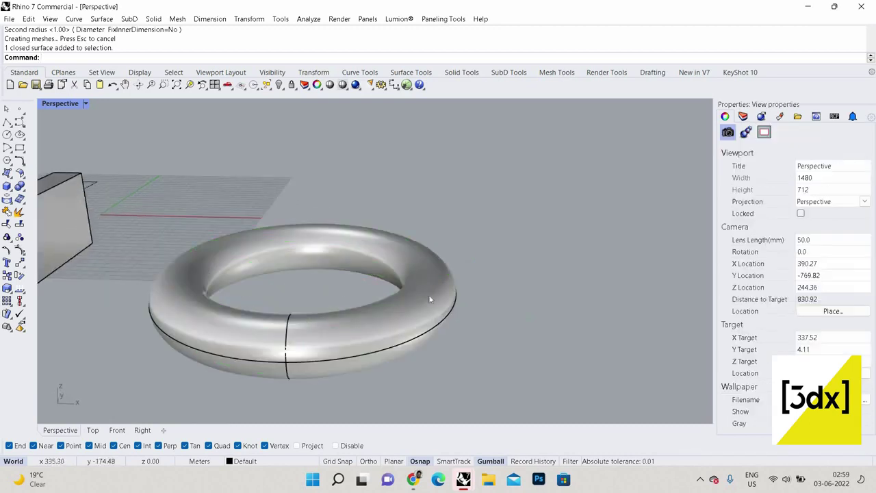
scroll(478, 335, "down", 2)
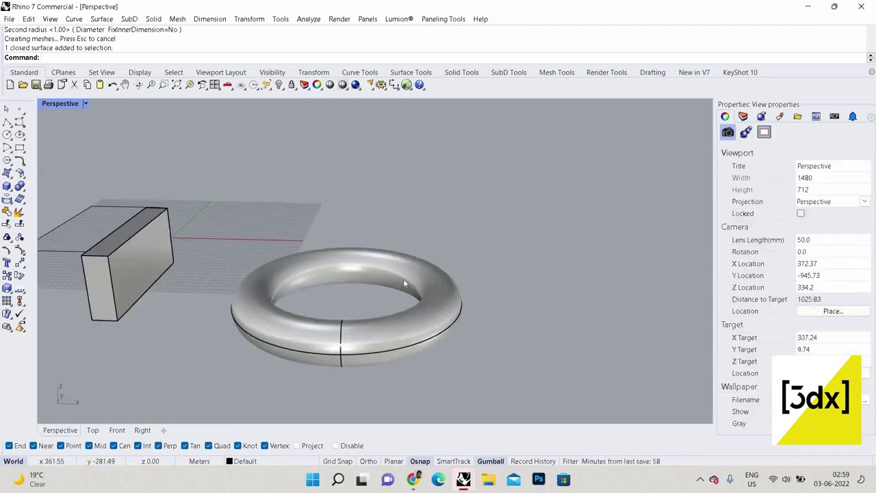
left_click(404, 284)
scroll(319, 270, "down", 3)
scroll(322, 274, "up", 2)
key("Escape")
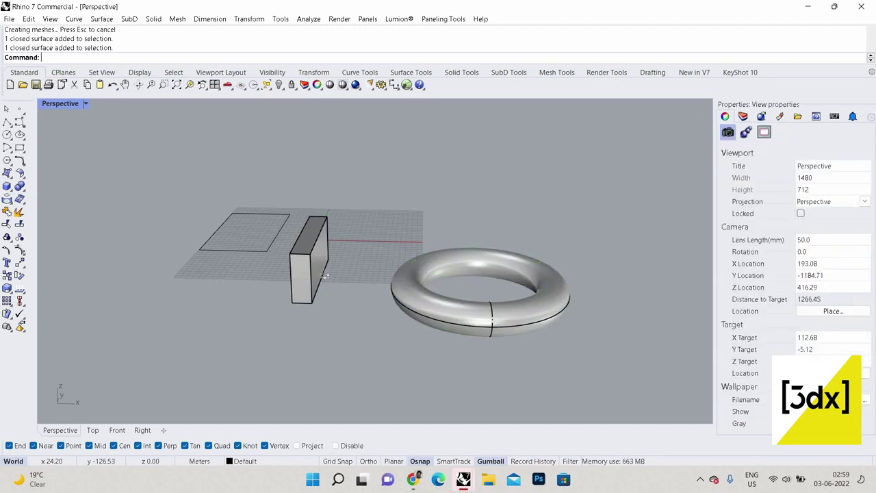
- Select the torus again and compare it, as a single surface, with the box beside it
left_click(324, 275)
right_click_drag(326, 276, 562, 282)
left_click(563, 280)
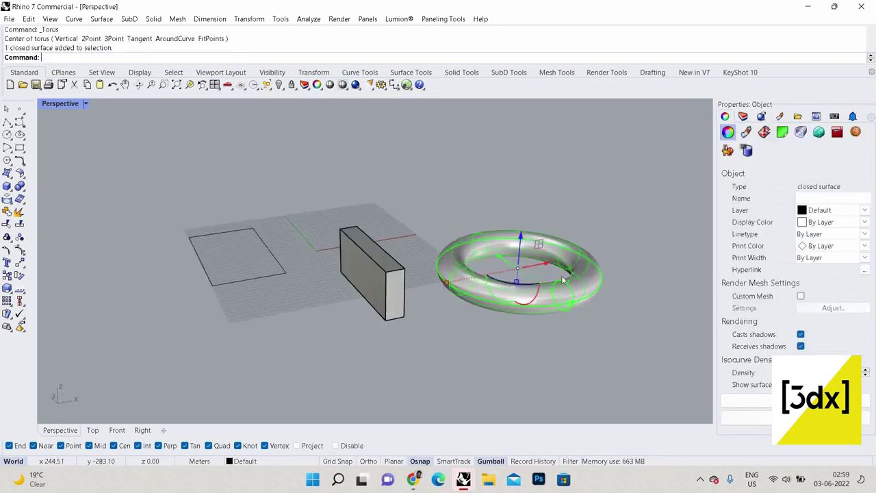
left_click(443, 282)
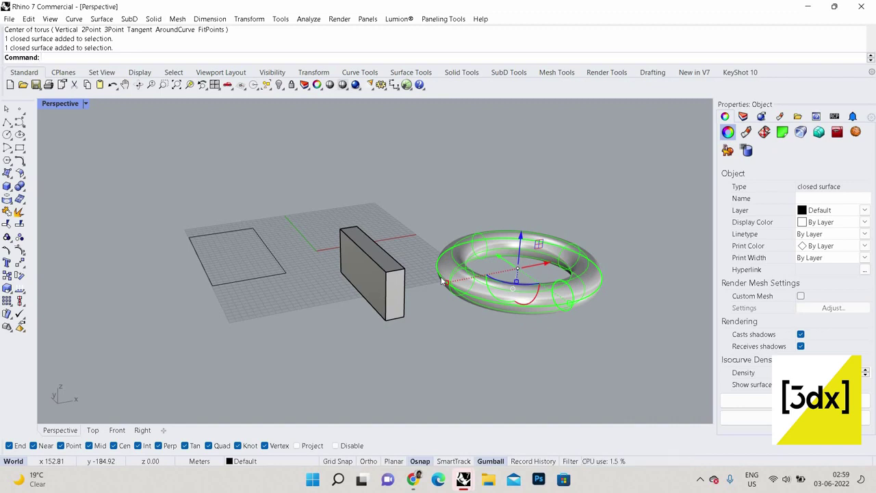
left_click(522, 355)
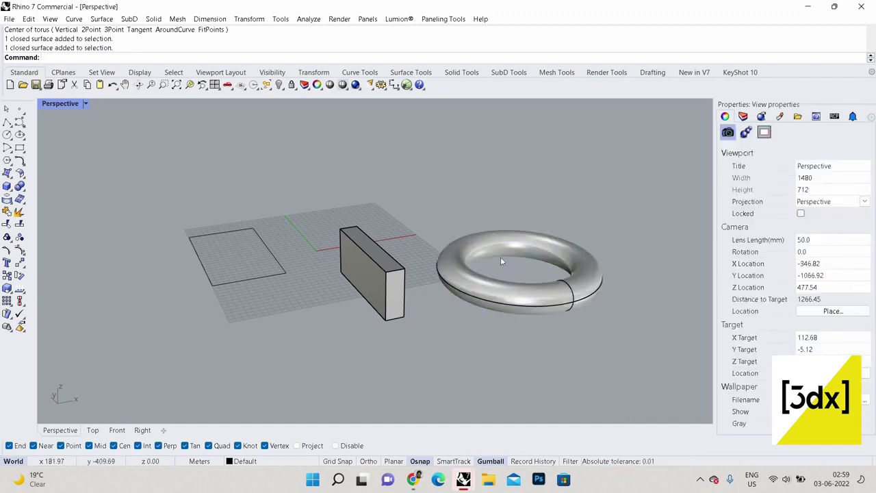
left_click(500, 258)
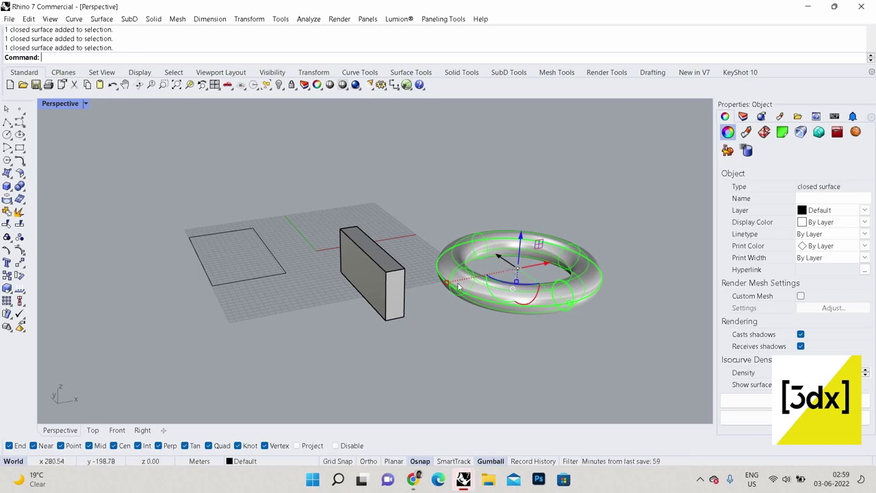
left_click(460, 304)
right_click_drag(460, 305, 497, 329)
right_click(497, 329)
left_click(497, 329)
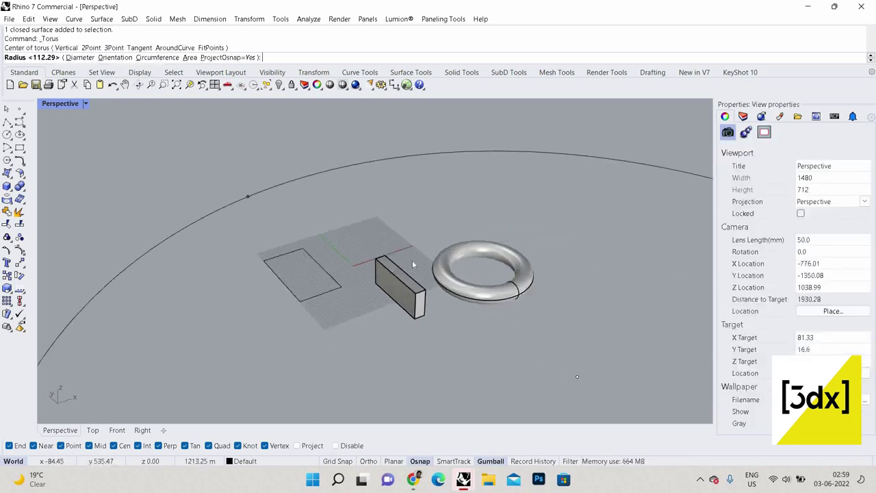
key("Escape")
- Delete the rectangle, box and torus together to empty the scene
key("ctrl+a")
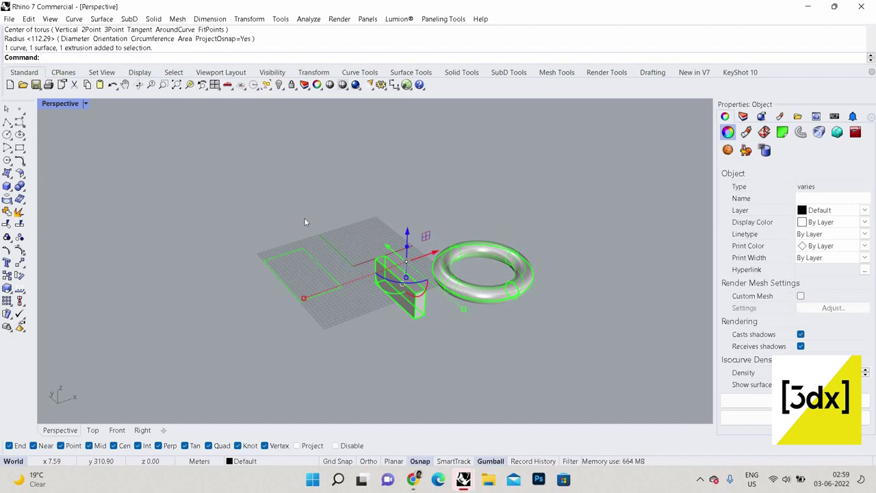
key("Delete")
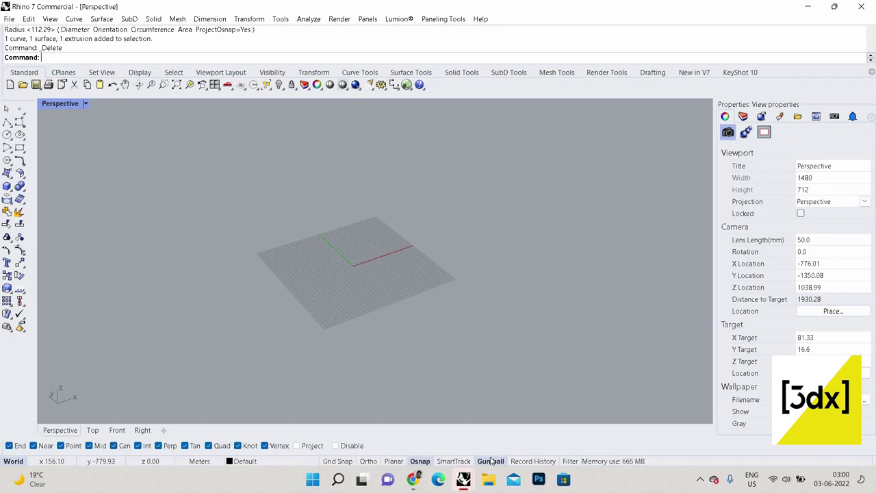
left_click(490, 461)
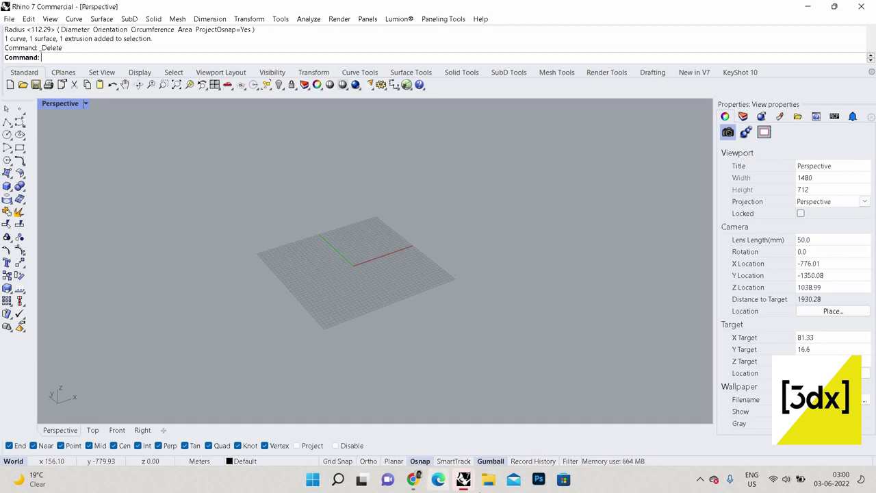